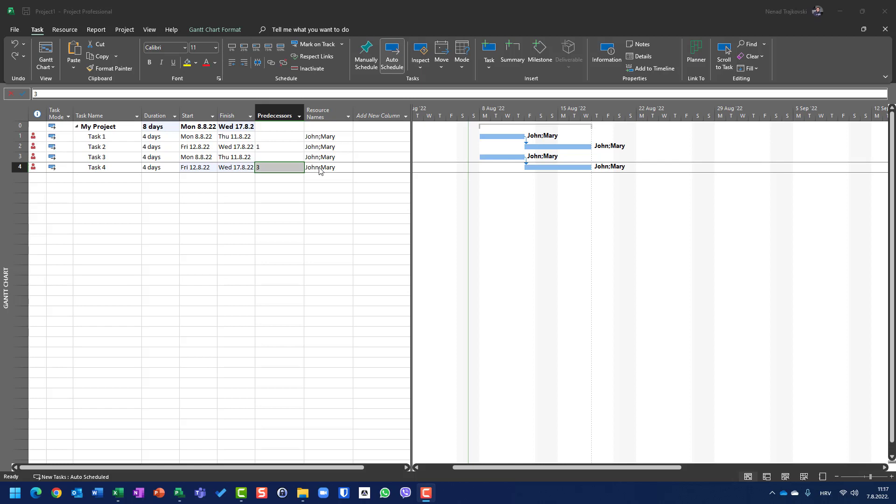
# Open the Resource Usage view and examine the first resource's daily work on each task from 8 August.
pyautogui.click(54, 69)
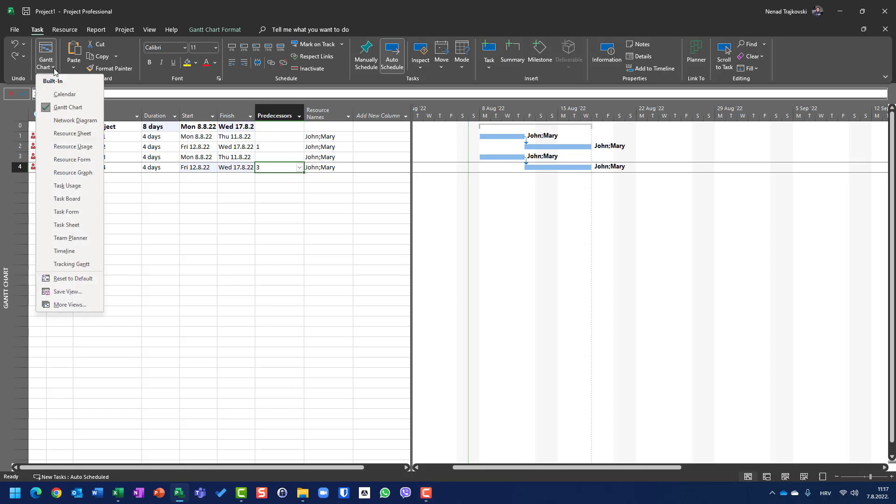
pyautogui.click(58, 146)
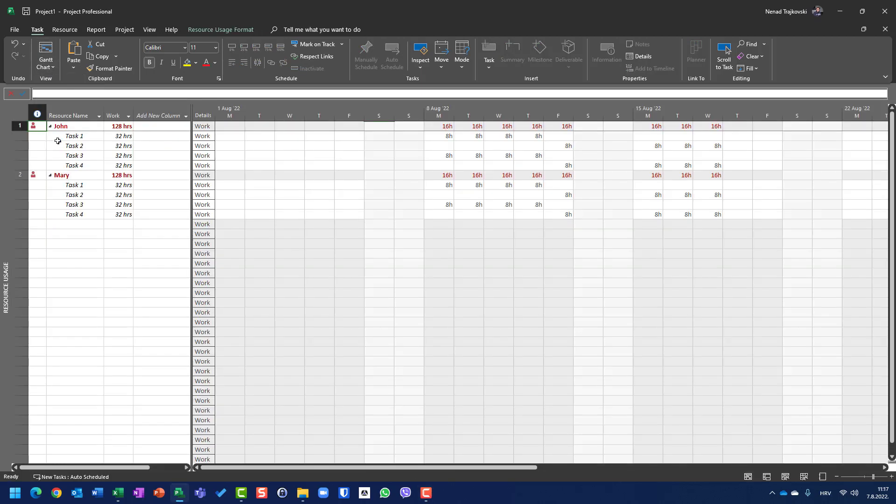
pyautogui.click(450, 129)
pyautogui.press('Down')
pyautogui.press('Down')
pyautogui.press('Down')
pyautogui.press('Right')
pyautogui.press('Right')
pyautogui.press('Right')
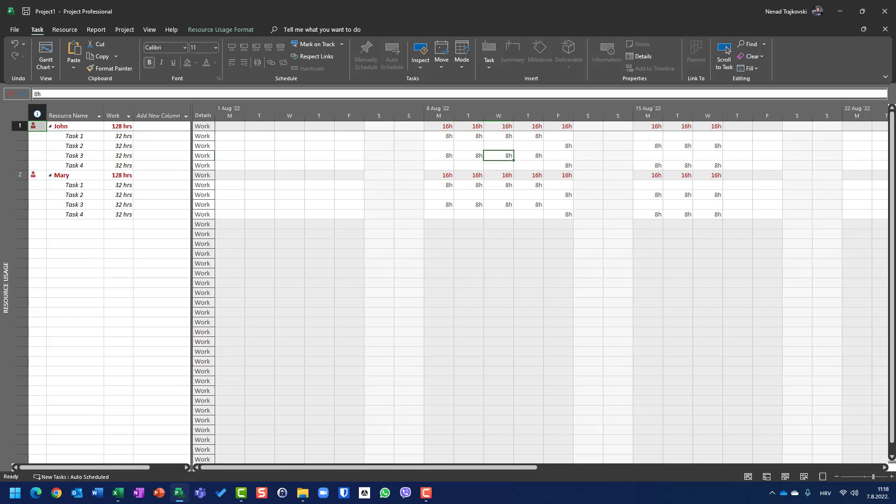
pyautogui.press('Right')
pyautogui.press('Up')
pyautogui.press('Down')
pyautogui.press('Down')
pyautogui.press('Up')
pyautogui.press('Up')
pyautogui.press('Up')
pyautogui.press('Left')
pyautogui.press('Left')
pyautogui.press('Left')
pyautogui.press('Left')
pyautogui.press('Down')
pyautogui.press('Down')
pyautogui.press('Down')
pyautogui.press('Up')
pyautogui.press('Right')
pyautogui.press('Right')
pyautogui.press('Right')
pyautogui.press('Right')
pyautogui.press('Up')
pyautogui.press('Down')
pyautogui.press('Down')
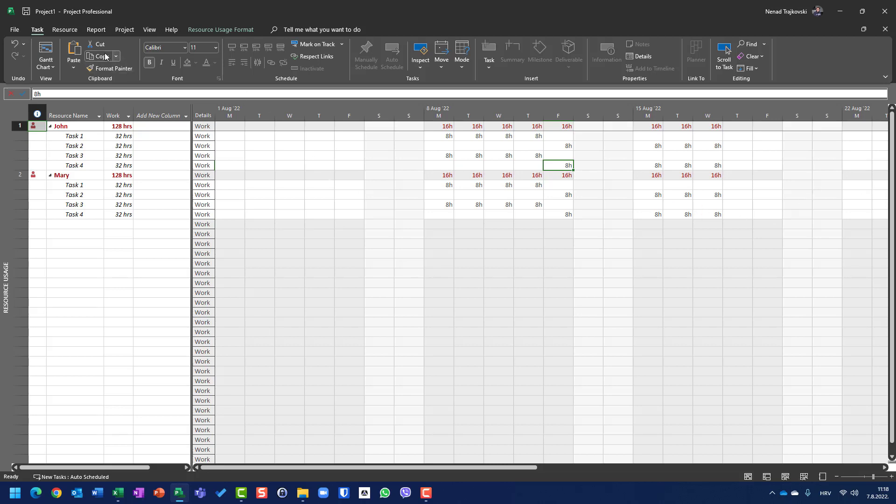
# Return to the Gantt Chart and level resources across the entire project with Level All.
pyautogui.click(50, 57)
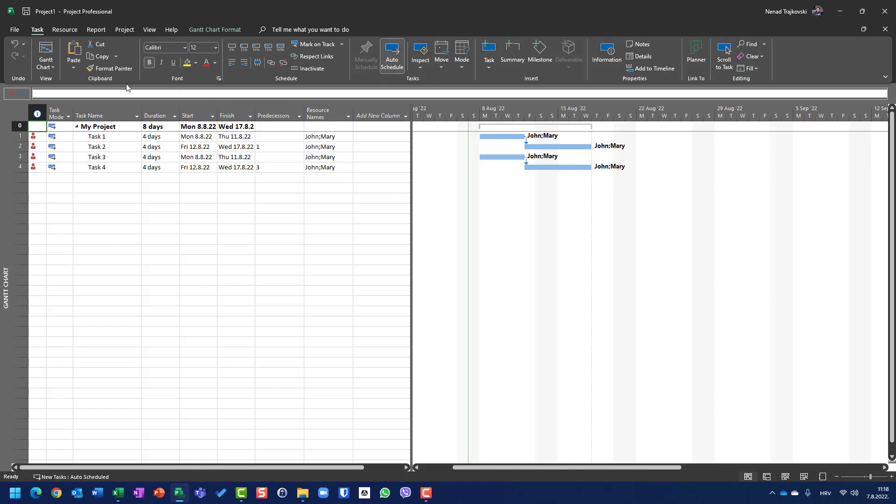
pyautogui.click(66, 30)
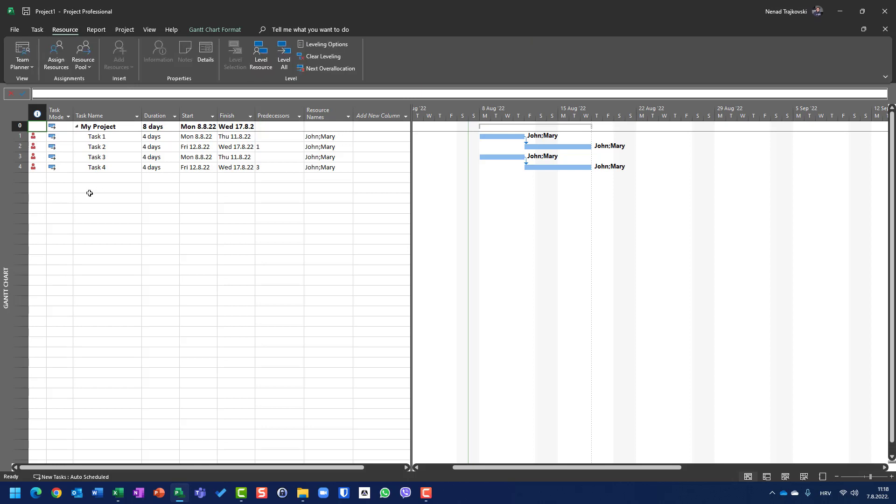
pyautogui.click(286, 56)
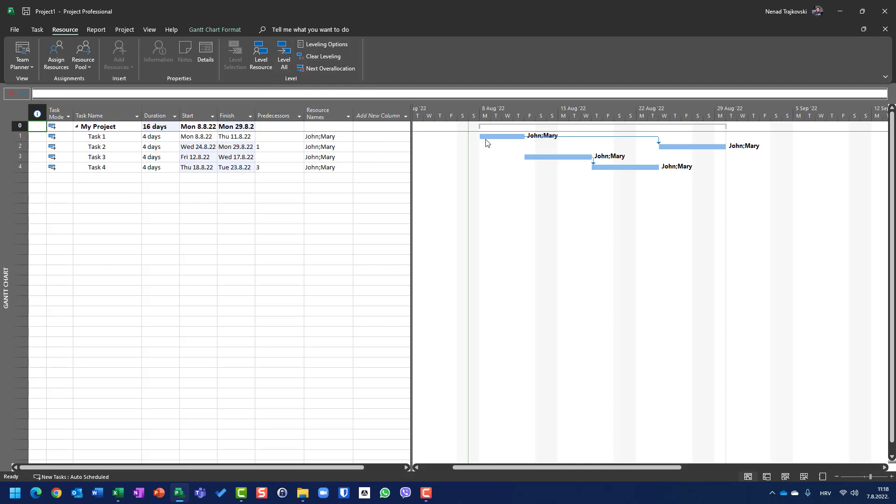
pyautogui.moveTo(486, 139)
pyautogui.moveTo(706, 148)
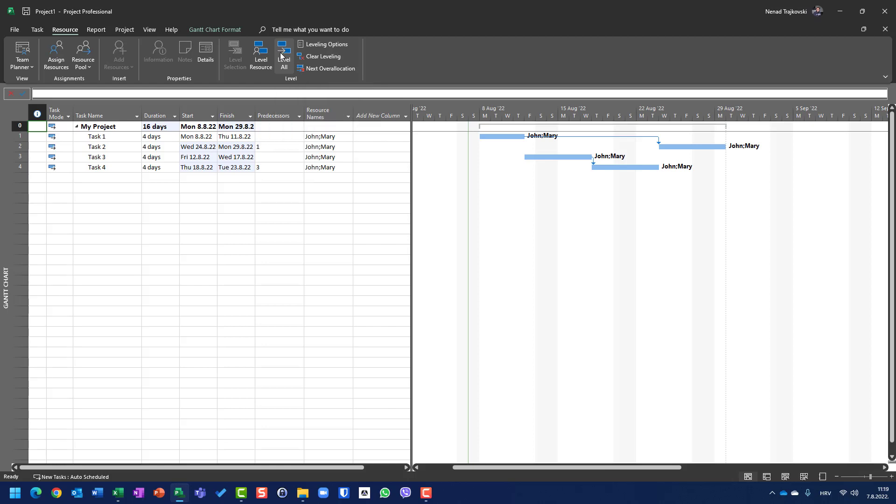
# Undo the project-wide leveling and level only the second resource of My Project.
pyautogui.hotkey('ctrl', 'z')
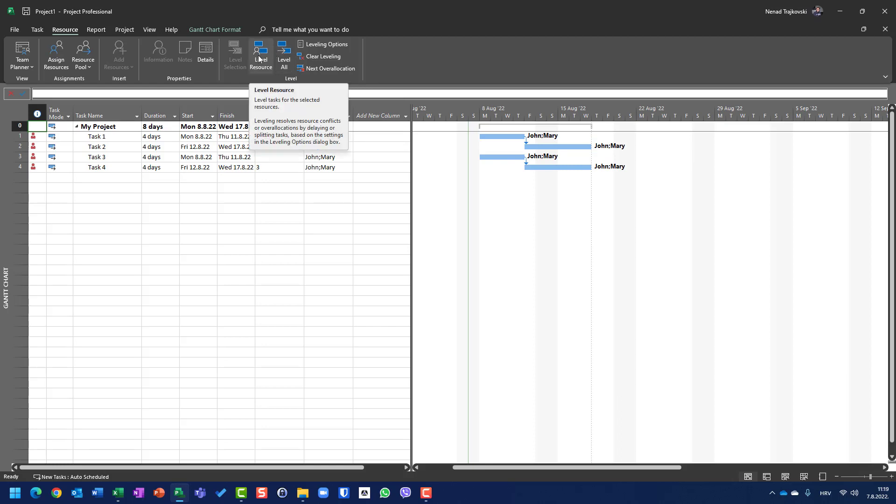
pyautogui.click(260, 59)
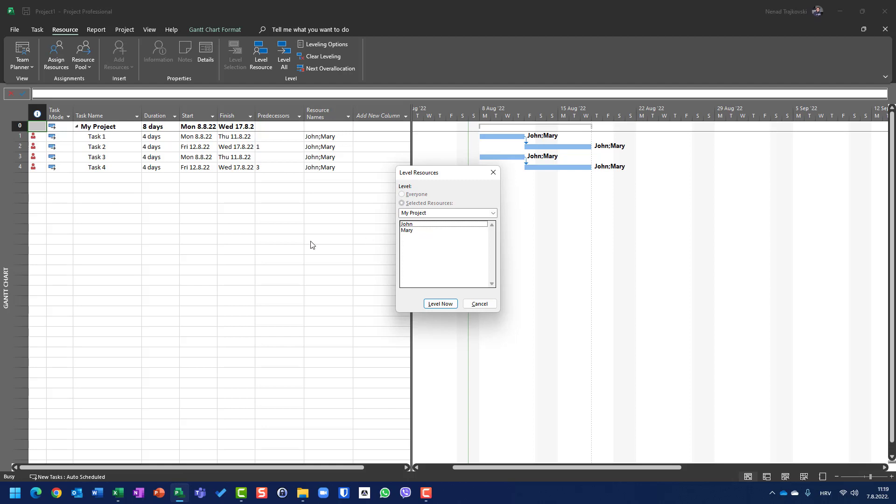
pyautogui.click(410, 232)
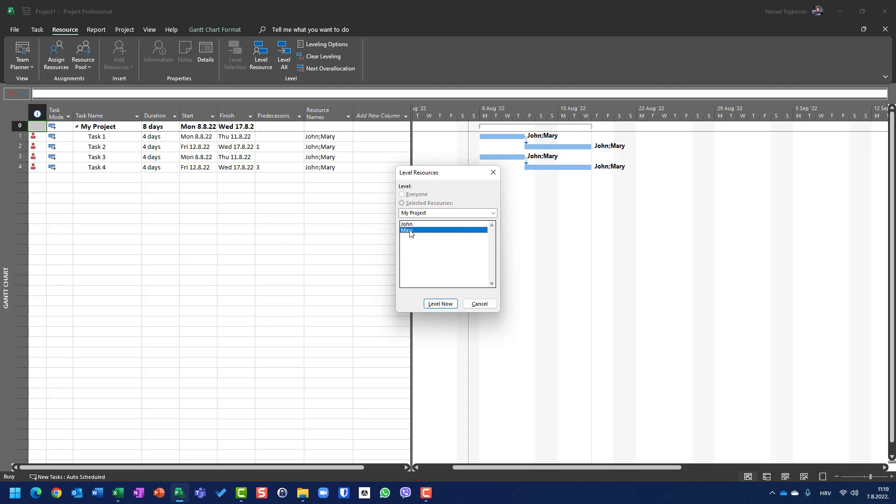
pyautogui.click(439, 305)
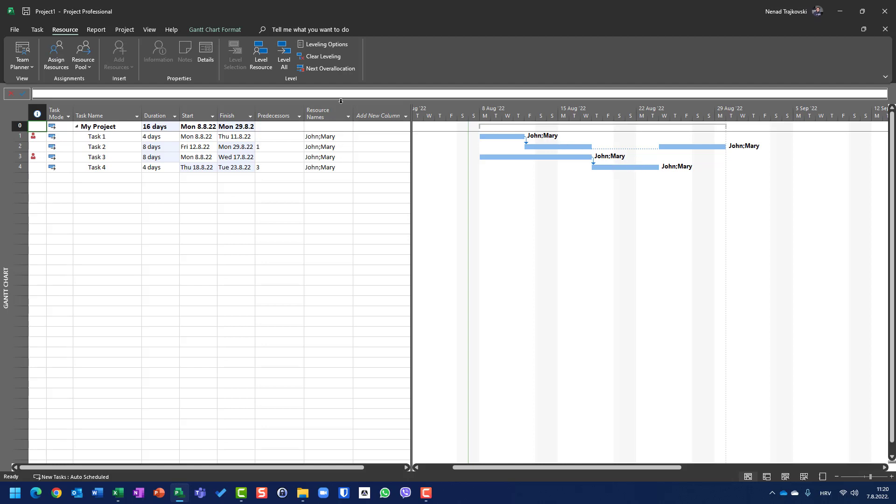
# Open the Resource Usage view and examine how the second resource's daily hours are spread across the four tasks.
pyautogui.click(38, 29)
pyautogui.click(49, 64)
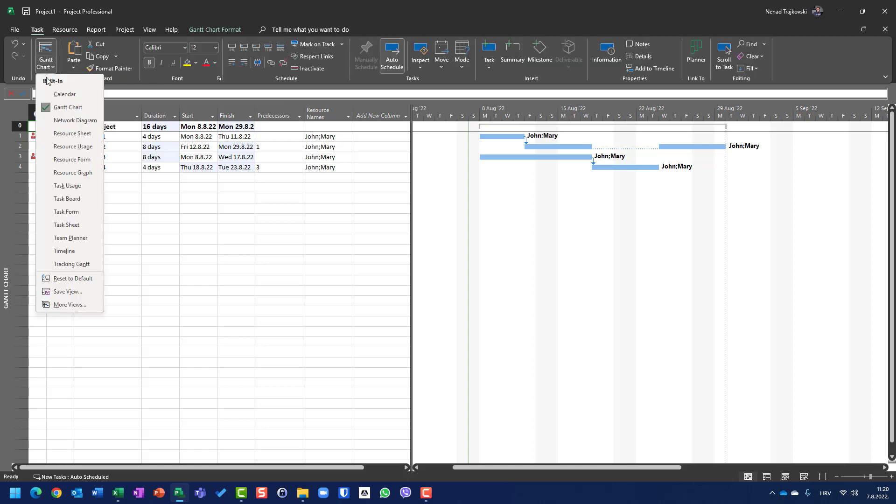
pyautogui.click(63, 150)
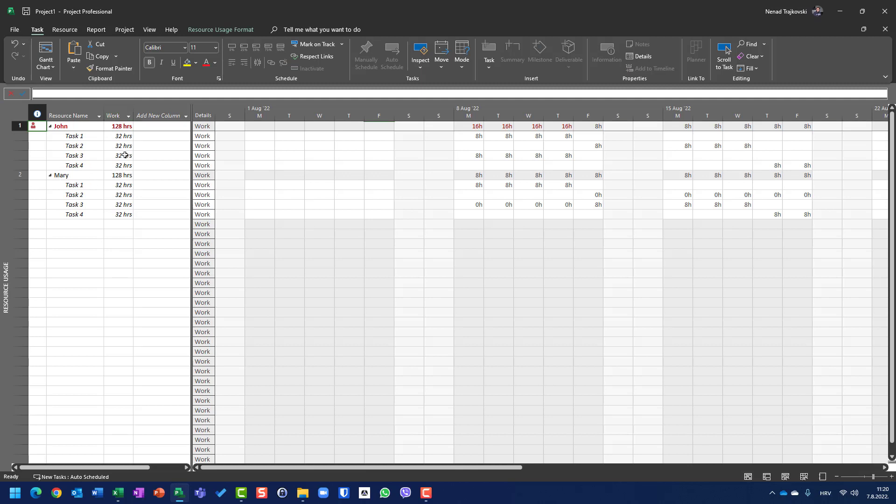
pyautogui.click(477, 186)
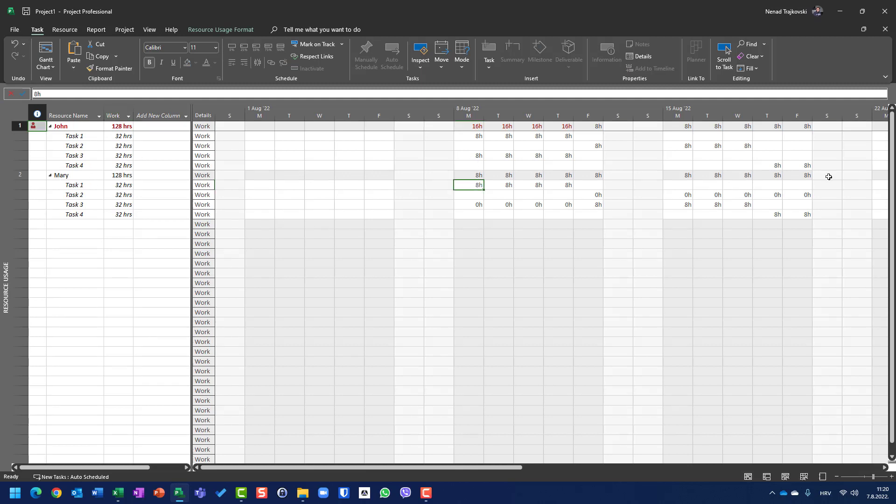
pyautogui.press('Right')
pyautogui.press('Right')
pyautogui.press('Right')
pyautogui.press('Down')
pyautogui.press('Down')
pyautogui.press('Right')
pyautogui.press('Right')
pyautogui.press('Right')
pyautogui.press('Right')
pyautogui.press('Right')
pyautogui.press('Right')
pyautogui.press('Up')
pyautogui.press('Up')
pyautogui.press('Left')
pyautogui.press('Left')
pyautogui.press('Left')
pyautogui.press('Down')
pyautogui.press('Right')
pyautogui.press('Right')
pyautogui.press('Right')
pyautogui.press('Right')
pyautogui.press('Right')
pyautogui.press('Down')
pyautogui.press('Right')
pyautogui.press('Right')
pyautogui.press('Right')
pyautogui.press('Right')
pyautogui.press('Right')
pyautogui.press('Right')
pyautogui.press('Right')
pyautogui.press('Right')
pyautogui.press('Right')
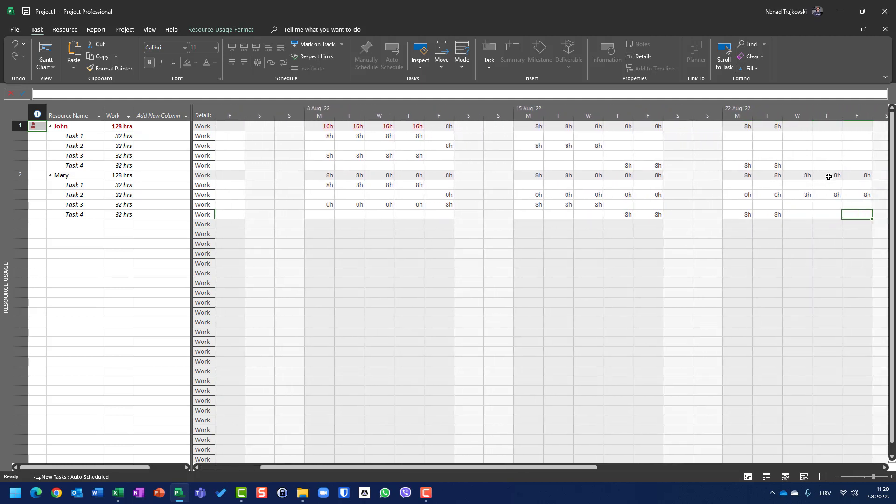
pyautogui.press('Up')
pyautogui.press('Up')
pyautogui.press('Left')
pyautogui.press('Left')
pyautogui.press('Left')
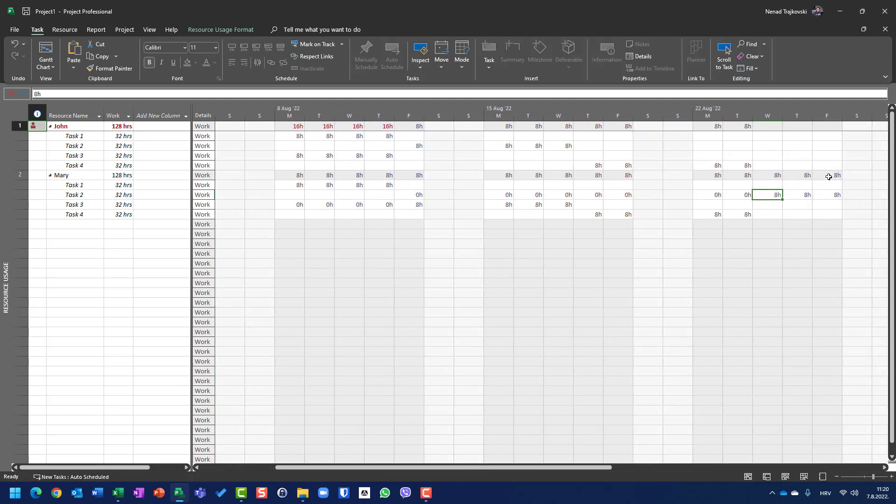
pyautogui.press('Left')
pyautogui.press('Left')
pyautogui.press('Left')
pyautogui.press('Left')
pyautogui.press('Left')
pyautogui.press('Left')
pyautogui.press('Left')
pyautogui.press('Left')
pyautogui.press('Left')
pyautogui.press('Left')
pyautogui.press('Left')
pyautogui.press('Left')
pyautogui.press('Left')
pyautogui.press('Left')
pyautogui.press('Left')
pyautogui.press('Left')
pyautogui.press('Left')
pyautogui.press('Left')
pyautogui.press('Up')
pyautogui.press('Right')
pyautogui.press('Right')
pyautogui.press('Right')
pyautogui.press('Right')
pyautogui.press('Right')
pyautogui.press('Down')
pyautogui.press('Down')
pyautogui.press('Right')
pyautogui.press('Right')
pyautogui.press('Right')
pyautogui.press('Right')
pyautogui.press('Right')
pyautogui.press('Right')
pyautogui.press('Right')
pyautogui.press('Down')
pyautogui.press('Right')
pyautogui.press('Right')
pyautogui.press('Right')
pyautogui.press('Right')
pyautogui.press('Right')
pyautogui.press('Up')
pyautogui.press('Up')
# Return to the Gantt Chart, clear leveling for the entire project, and review the resource leveling options without changing them.
pyautogui.click(46, 51)
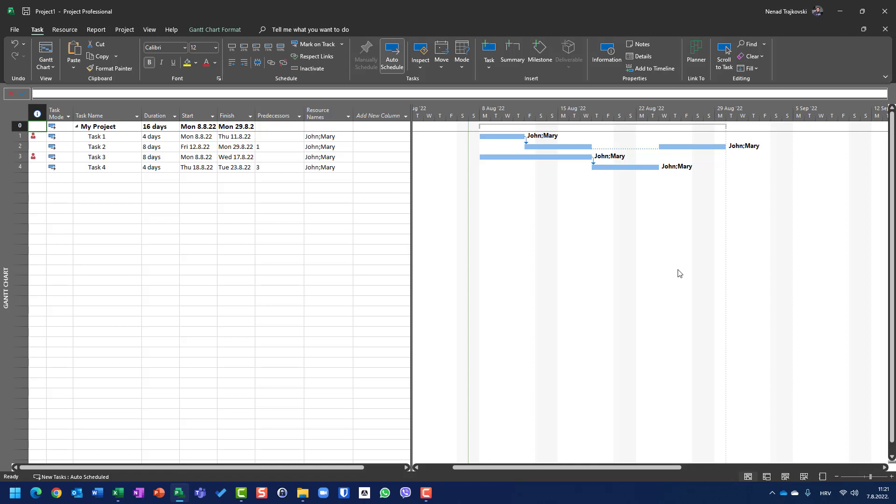
pyautogui.click(73, 34)
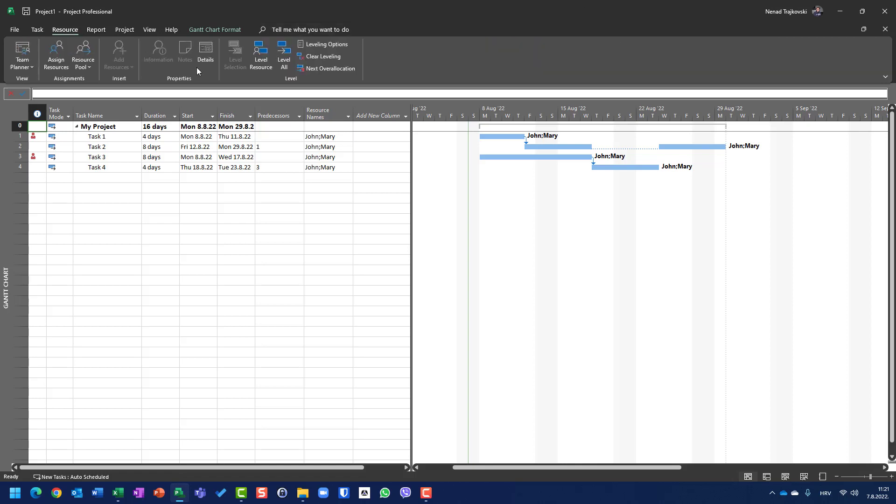
pyautogui.click(322, 56)
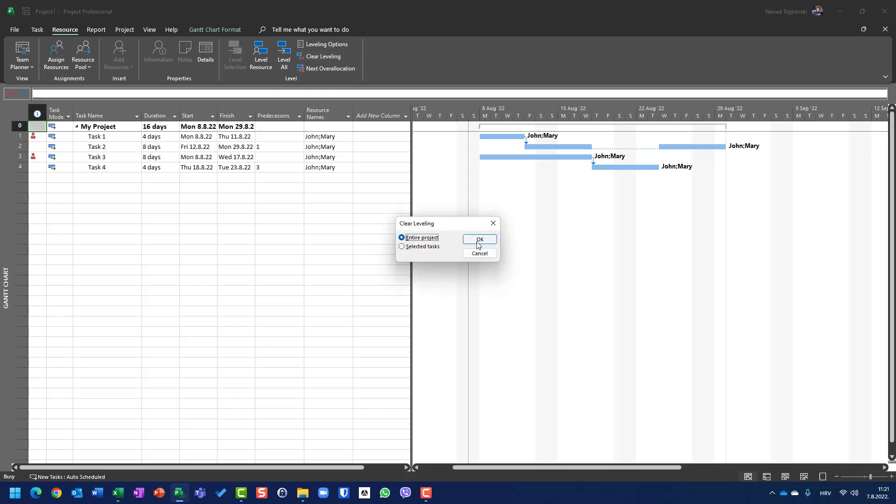
pyautogui.click(472, 240)
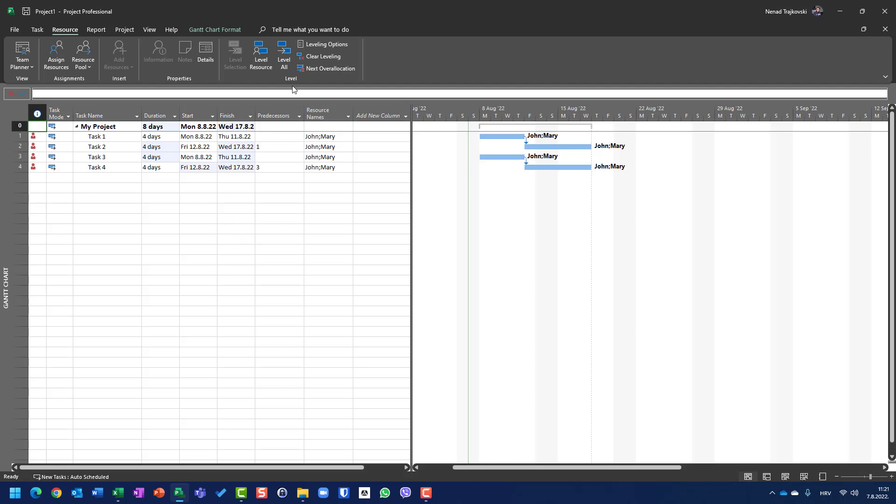
pyautogui.click(308, 48)
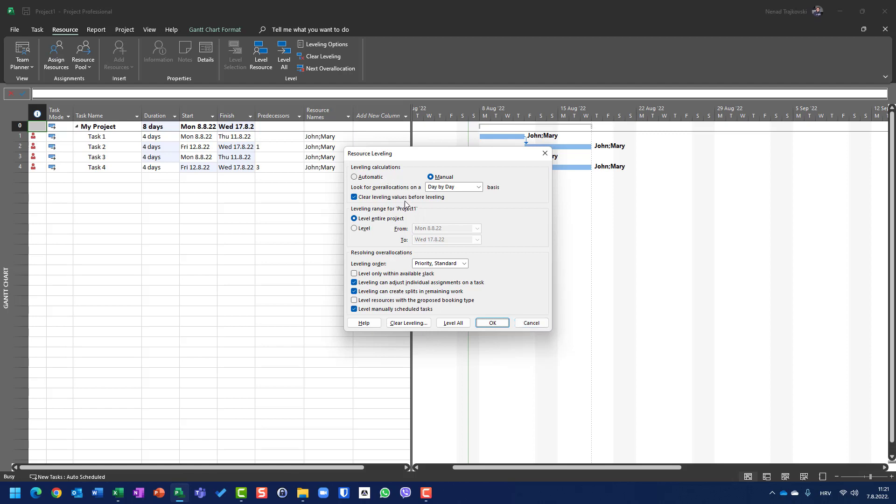
pyautogui.click(523, 324)
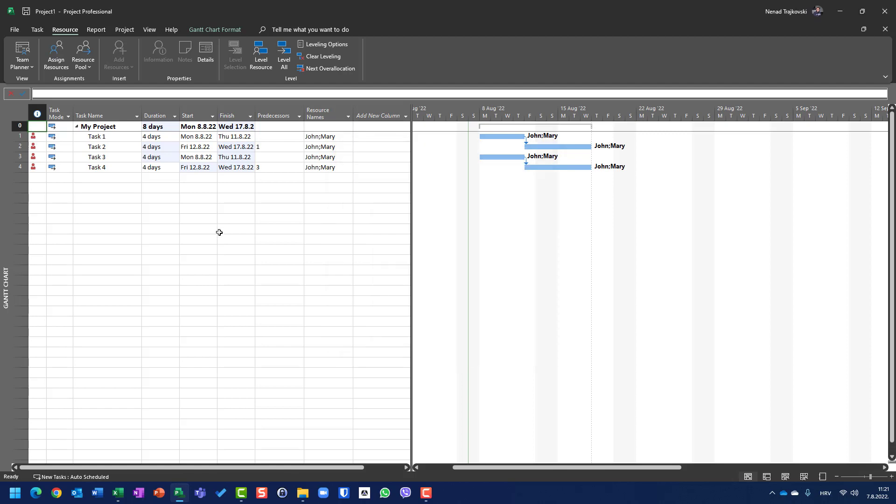
# Create a blank project and name its project summary task New Project.
pyautogui.hotkey('ctrl', 'n')
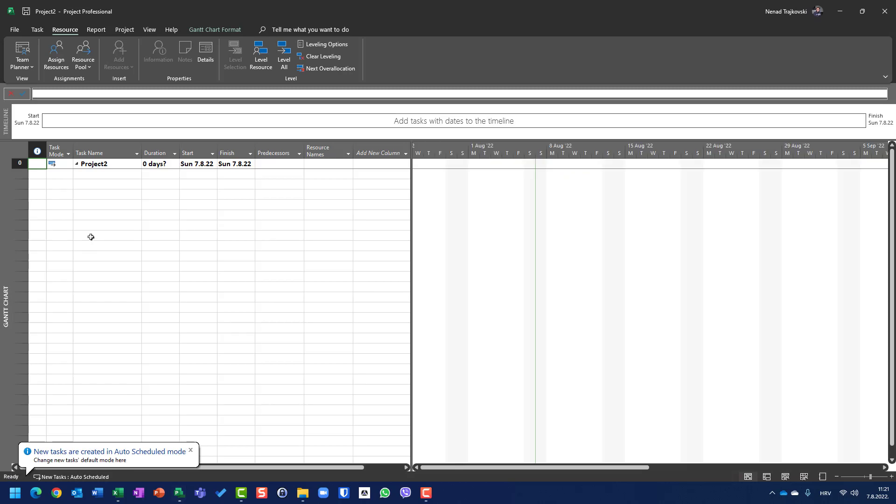
pyautogui.click(110, 164)
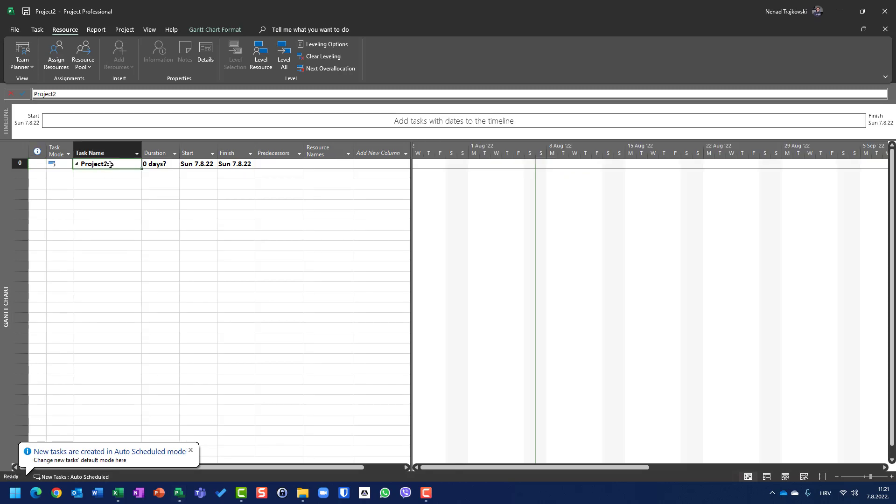
pyautogui.write('New Proje')
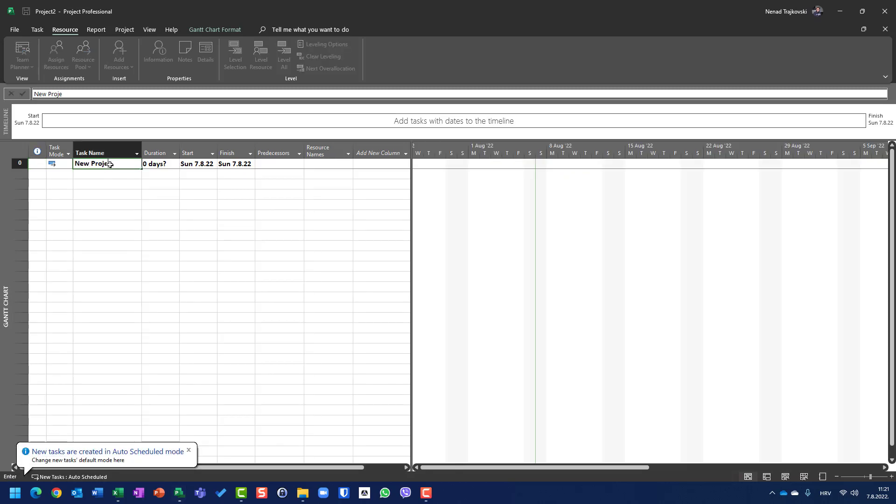
pyautogui.write('ct')
pyautogui.press('Return')
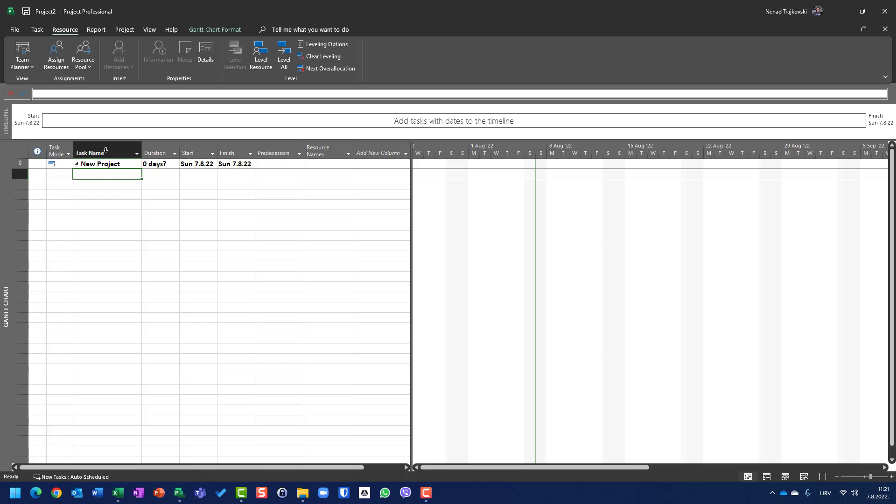
# Hide the Timeline above the new project's Gantt Chart.
pyautogui.click(38, 29)
pyautogui.click(149, 29)
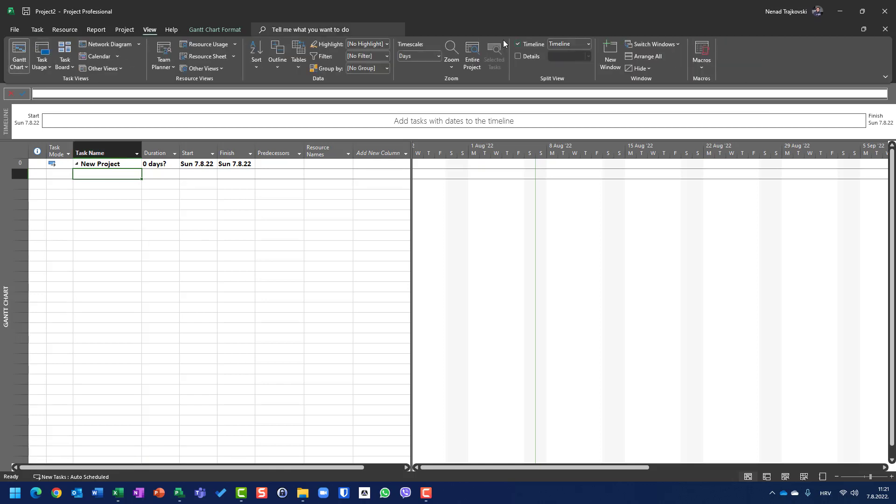
pyautogui.click(528, 44)
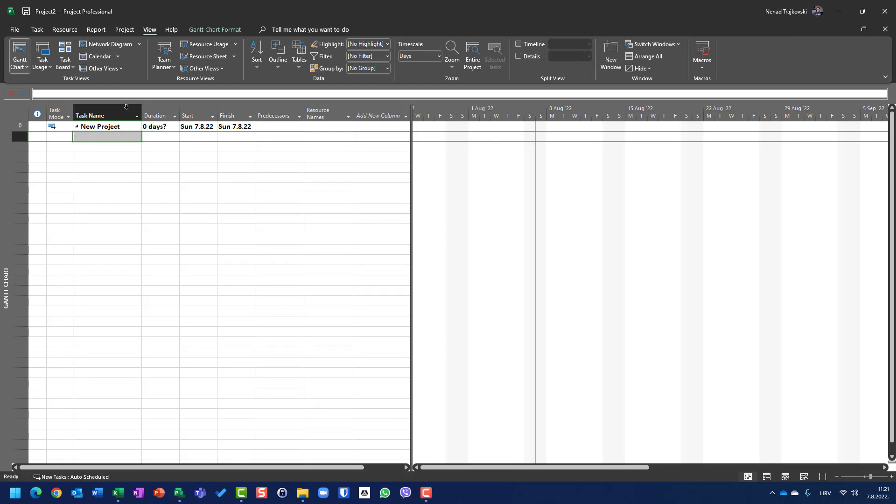
# Open the Resource Sheet and add two work resources, entering a person's first name for each.
pyautogui.click(193, 59)
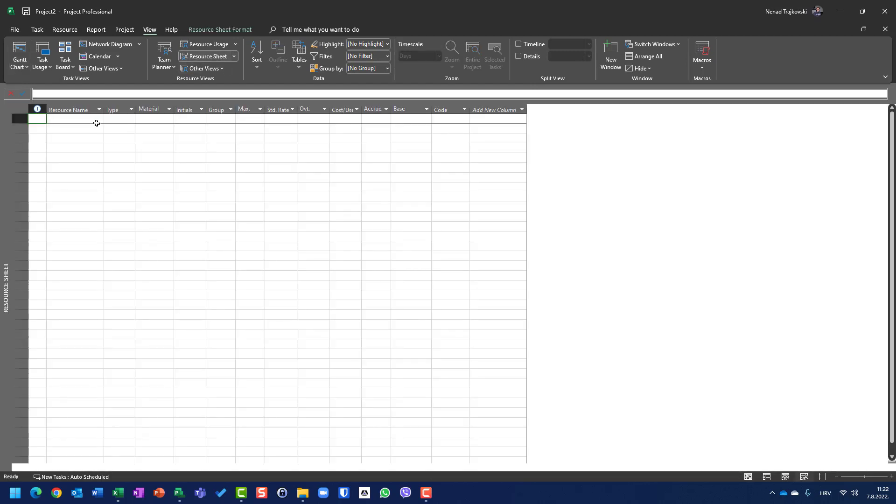
pyautogui.click(97, 120)
pyautogui.write('Jo')
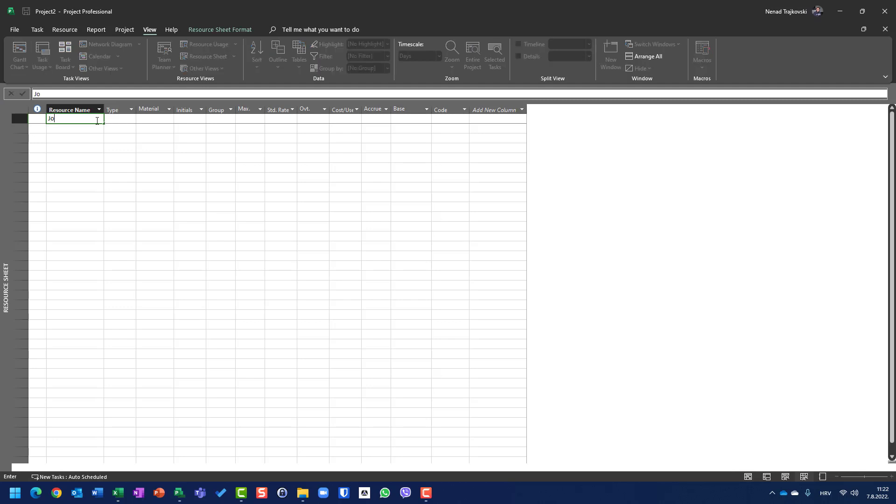
pyautogui.write('hn')
pyautogui.press('Return')
pyautogui.write('M')
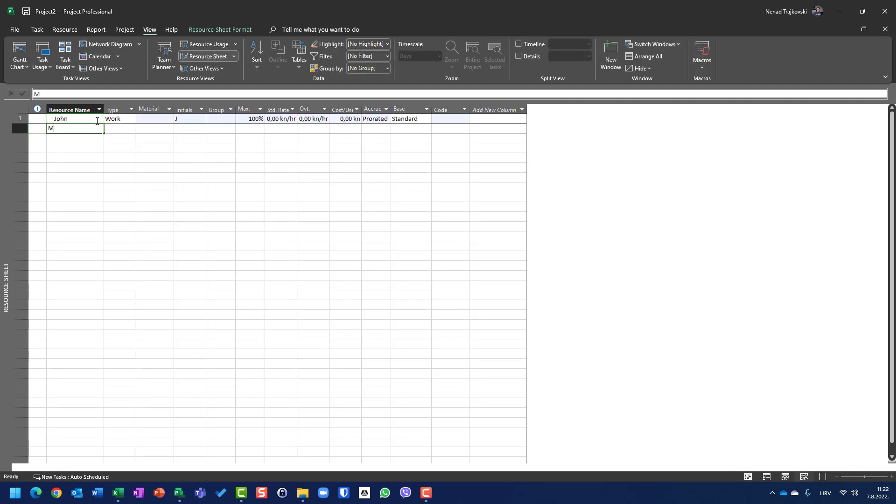
pyautogui.write('ray')
pyautogui.press('Return')
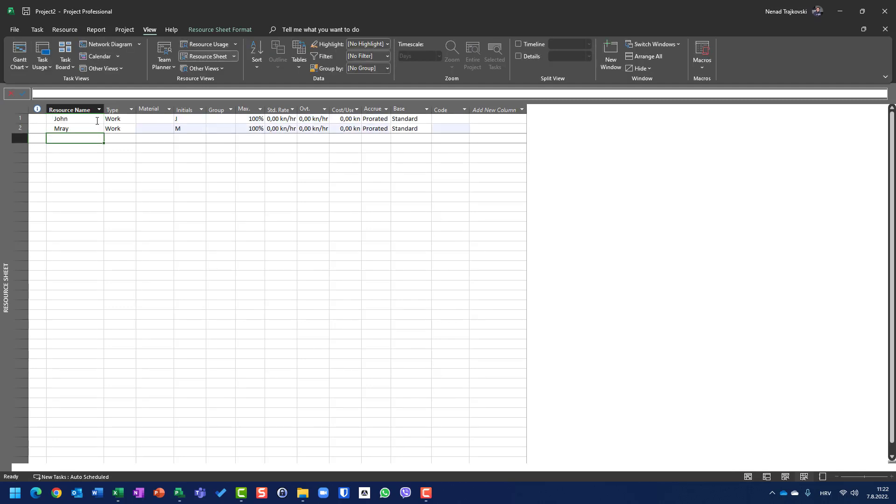
# Correct the spelling of the second resource's name in the Resource Sheet.
pyautogui.press('Up')
pyautogui.press('Delete')
pyautogui.write('Mary')
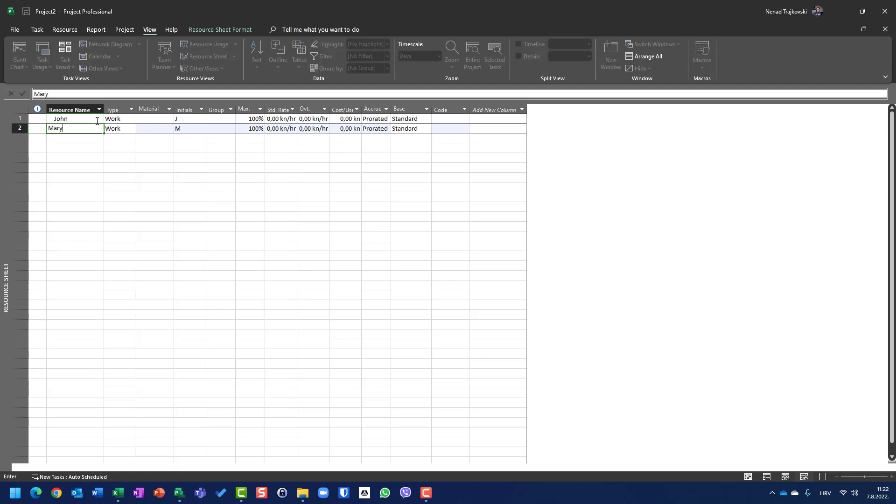
pyautogui.press('Return')
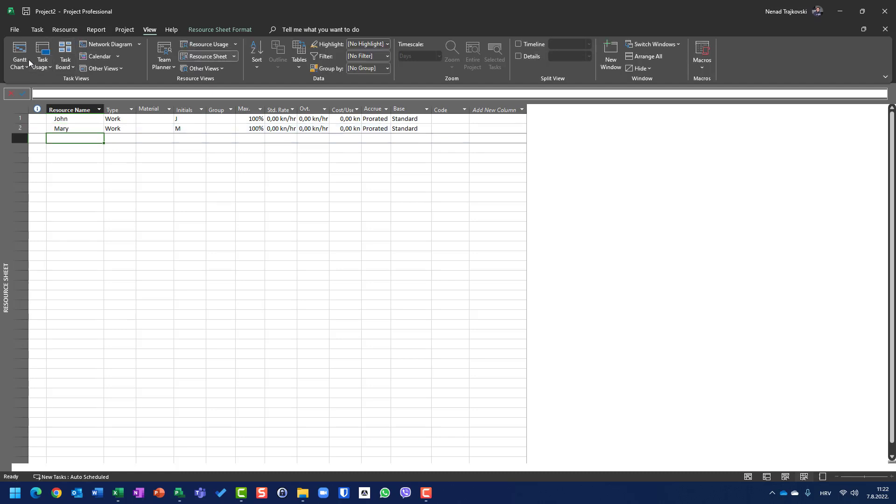
# Return to the Gantt Chart and add a task named Task 1 under the project summary.
pyautogui.click(22, 67)
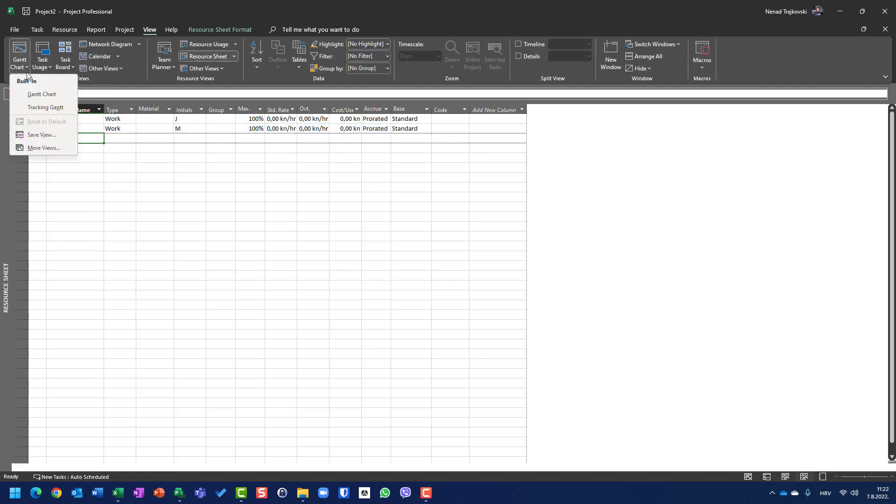
pyautogui.click(34, 93)
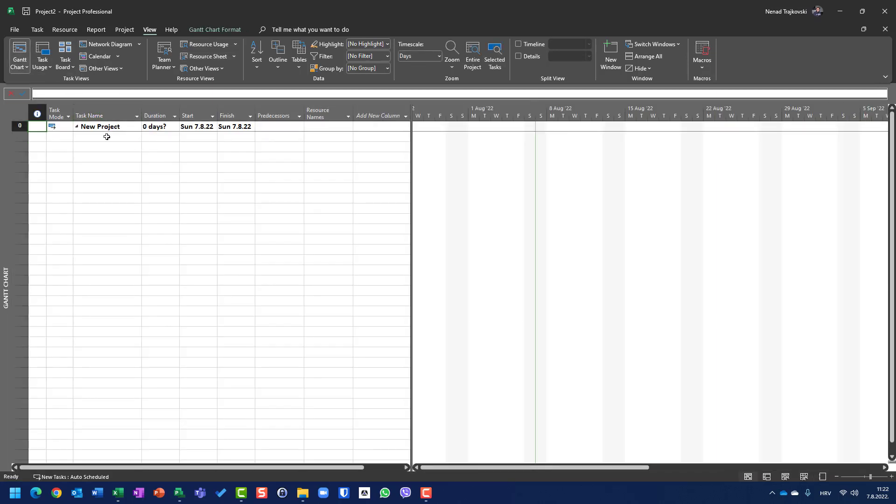
pyautogui.write('Tas')
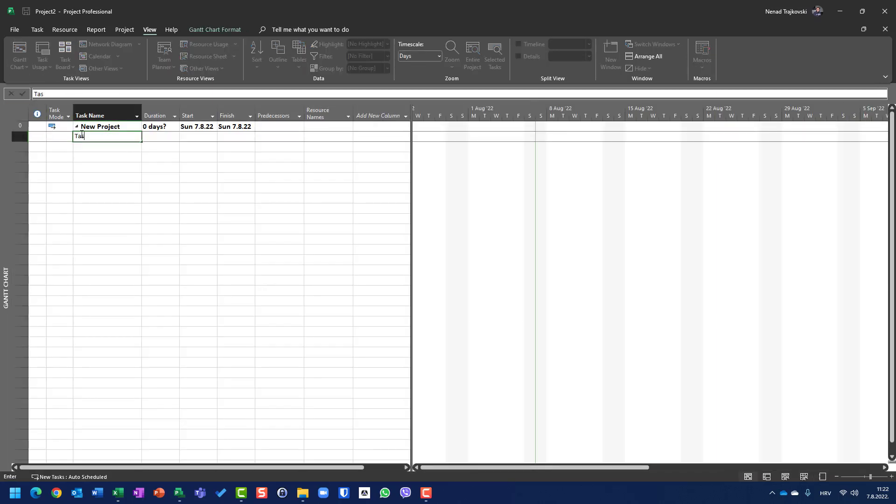
pyautogui.write('k 1')
pyautogui.press('Return')
pyautogui.write('Task')
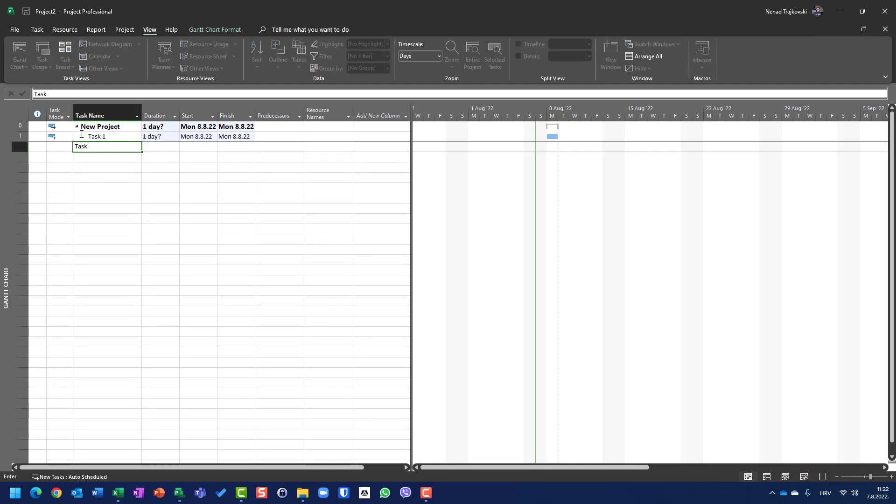
pyautogui.write(' 2')
pyautogui.press('Right')
pyautogui.press('Left')
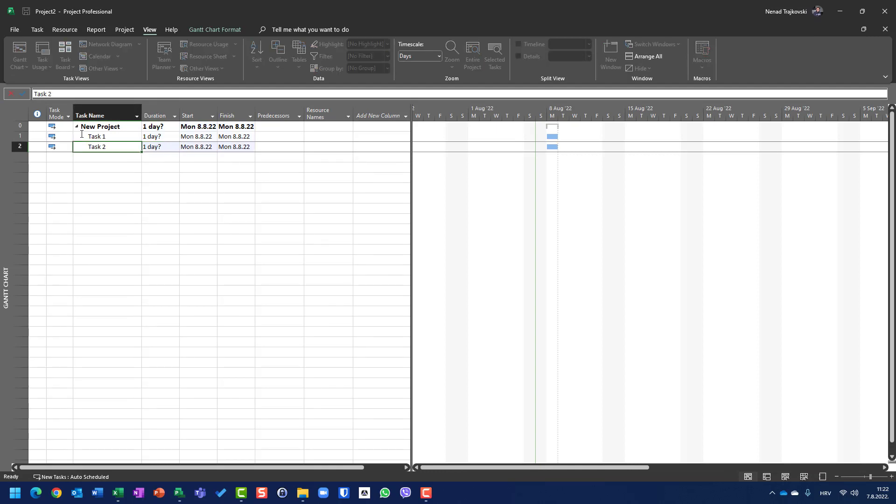
pyautogui.press('Left')
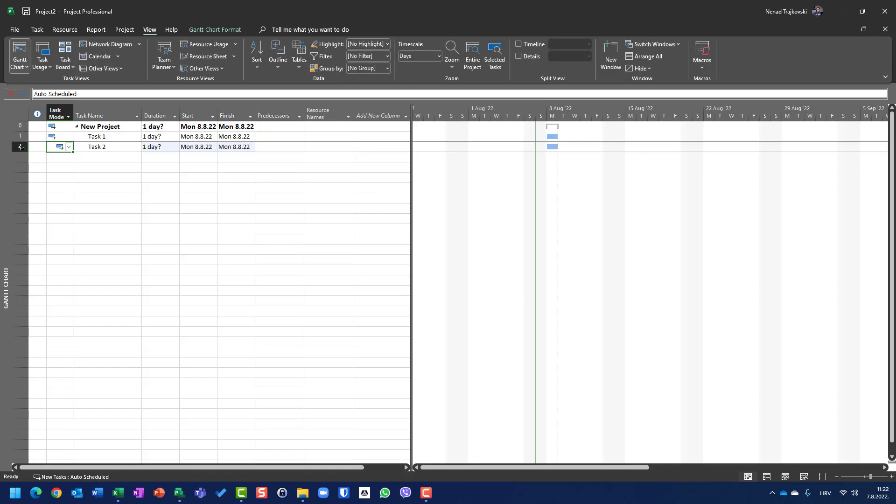
pyautogui.click(19, 147)
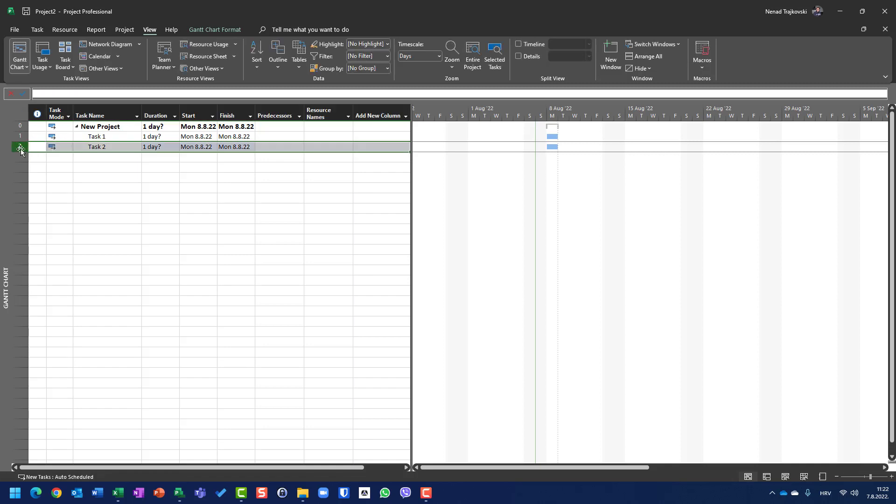
pyautogui.press('Delete')
# Set the duration of Task 1 to 4 days.
pyautogui.press('Up')
pyautogui.press('Right')
pyautogui.write('4')
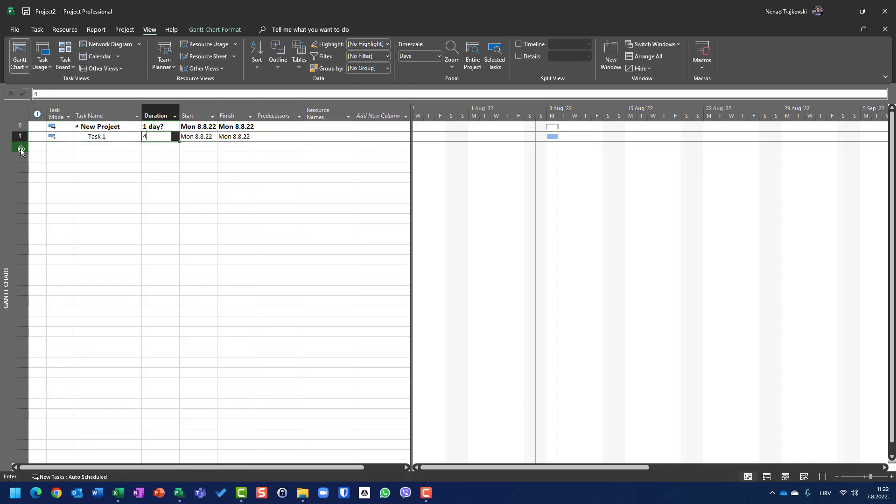
pyautogui.press('Return')
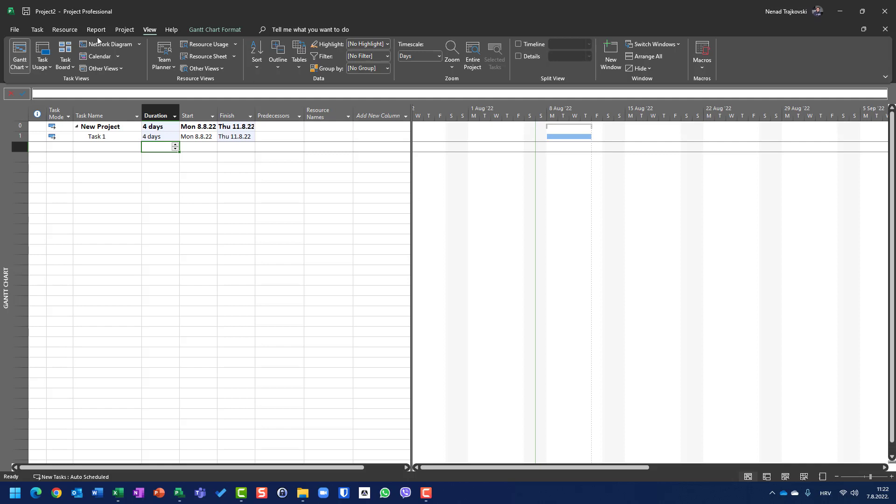
# Set the resource leveling calculations to Automatic in the leveling options.
pyautogui.click(64, 30)
pyautogui.click(316, 44)
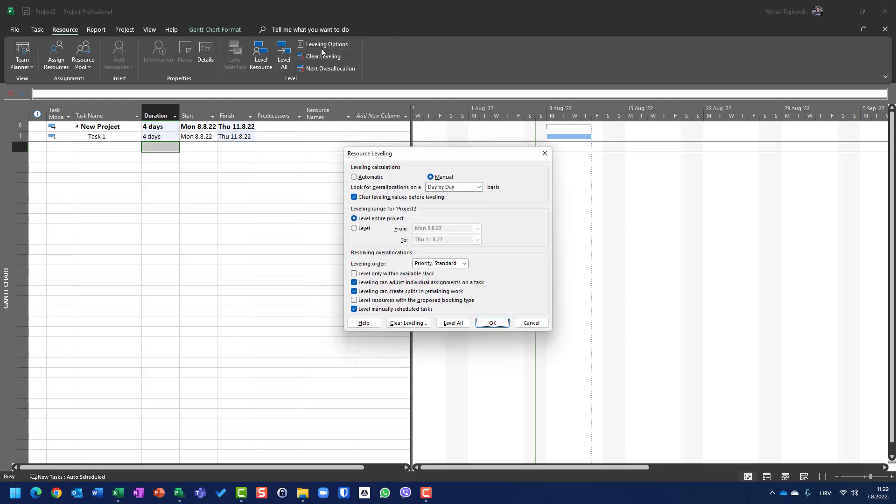
pyautogui.click(364, 179)
pyautogui.click(493, 323)
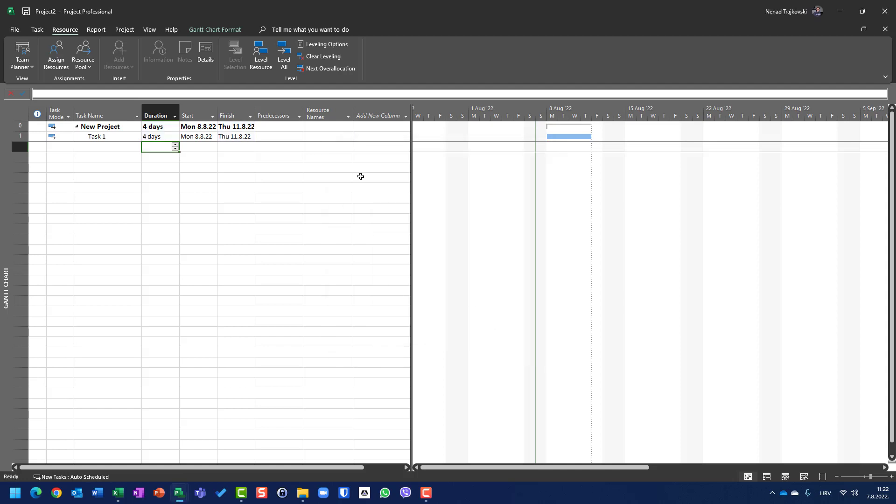
# Assign both resources to Task 1.
pyautogui.click(344, 137)
pyautogui.click(348, 136)
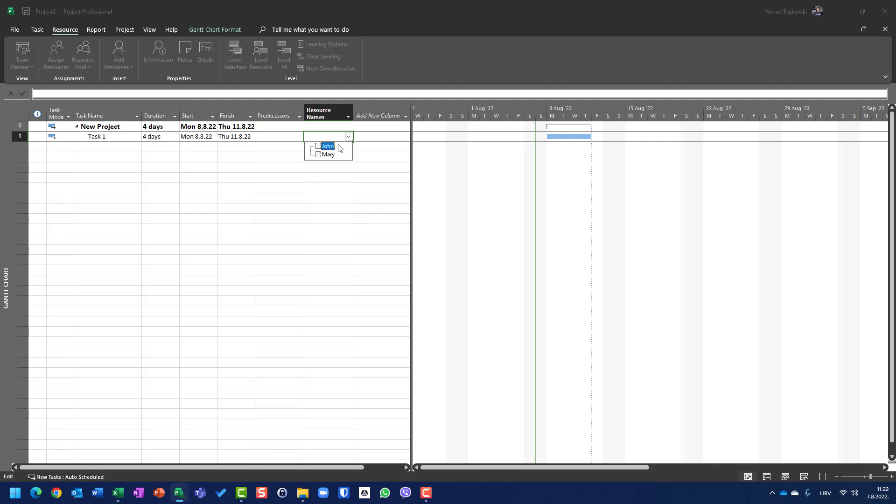
pyautogui.click(338, 146)
pyautogui.click(328, 158)
pyautogui.click(164, 176)
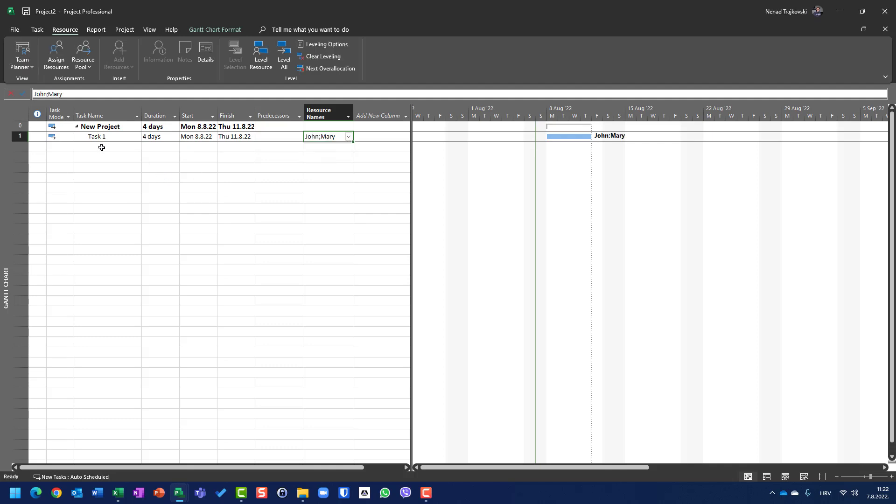
# Add a task named Task 2 below Task 1 with a duration of 4 days.
pyautogui.click(99, 146)
pyautogui.write('T')
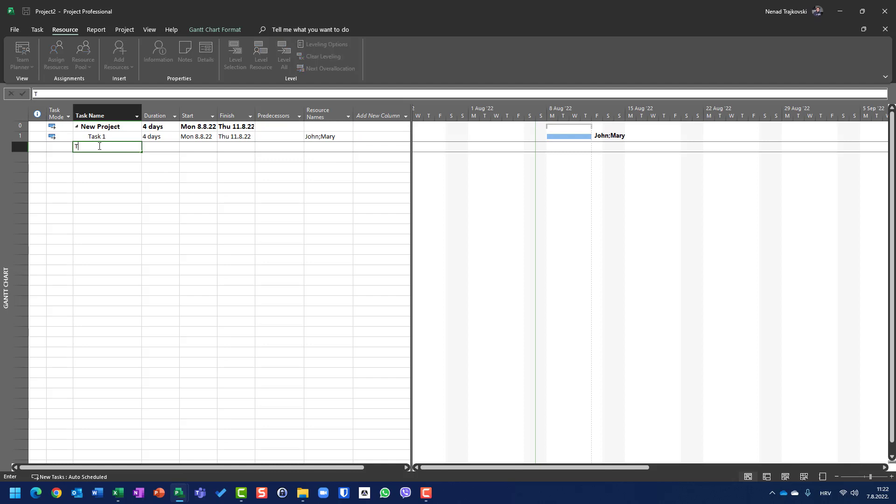
pyautogui.write('ask 2')
pyautogui.press('Tab')
pyautogui.write('4')
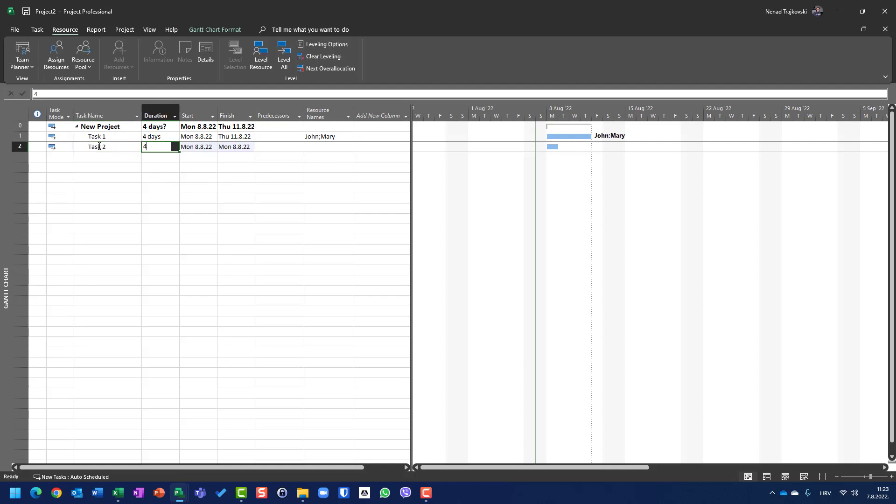
pyautogui.press('Return')
# Assign both resources to Task 2 with automatic leveling active.
pyautogui.press('Tab')
pyautogui.press('Tab')
pyautogui.press('Tab')
pyautogui.press('Tab')
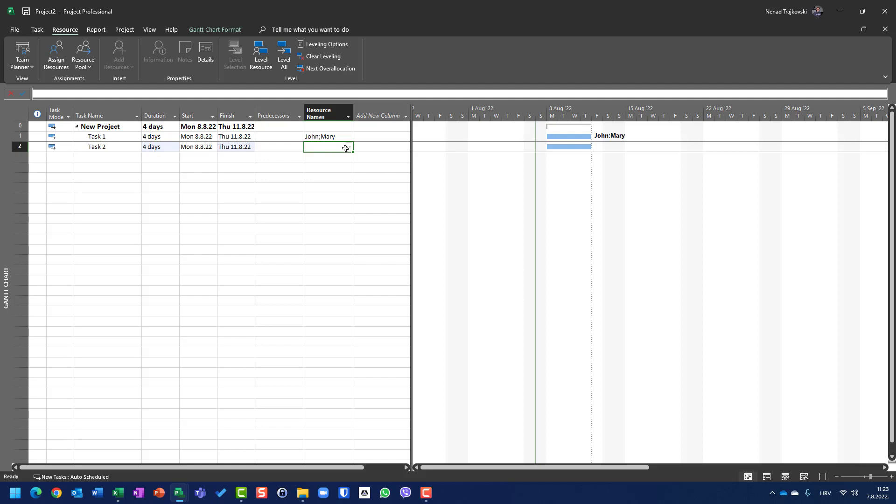
pyautogui.click(348, 147)
pyautogui.click(339, 156)
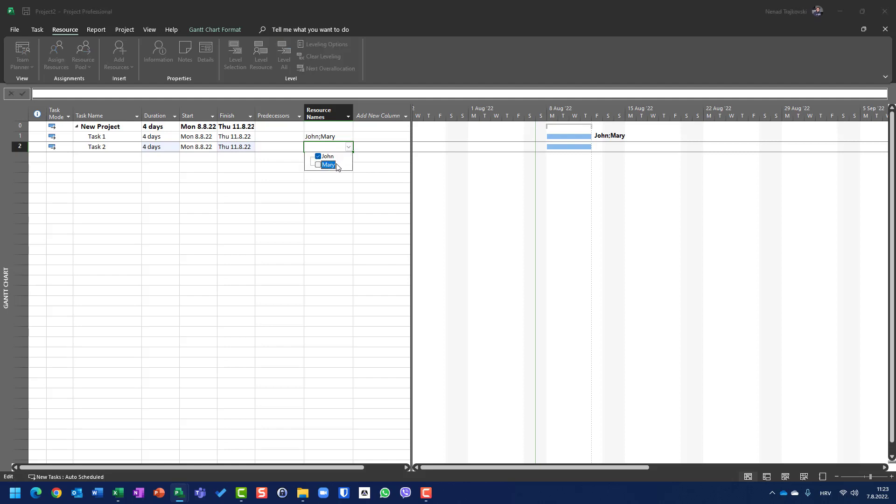
pyautogui.click(337, 166)
pyautogui.click(201, 225)
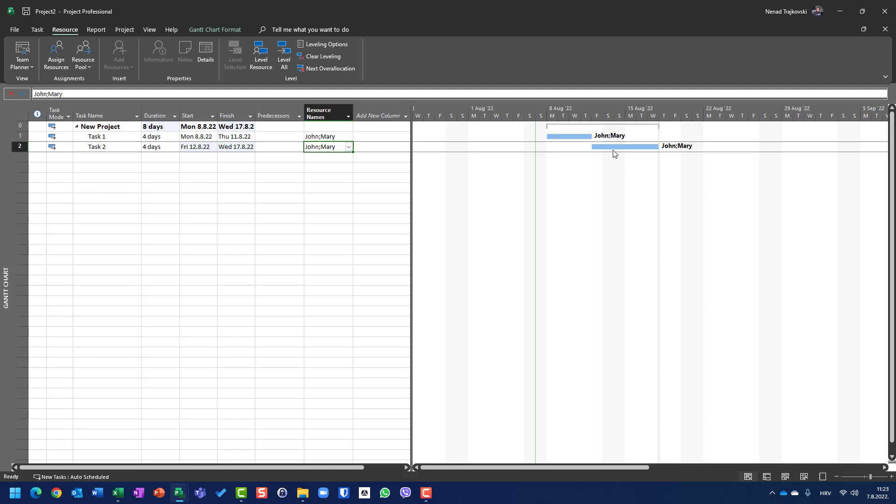
# Add a task named Task 3 below Task 2 with a duration of 4 days.
pyautogui.click(112, 155)
pyautogui.write('Task 3')
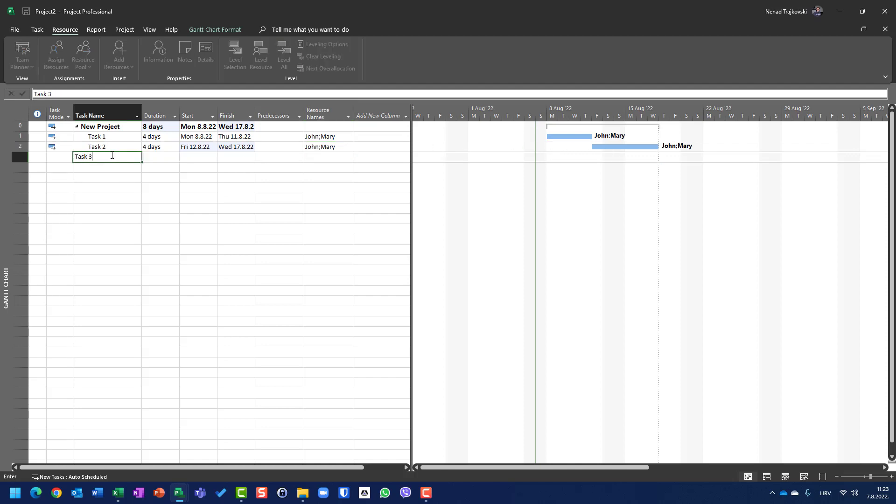
pyautogui.press('Return')
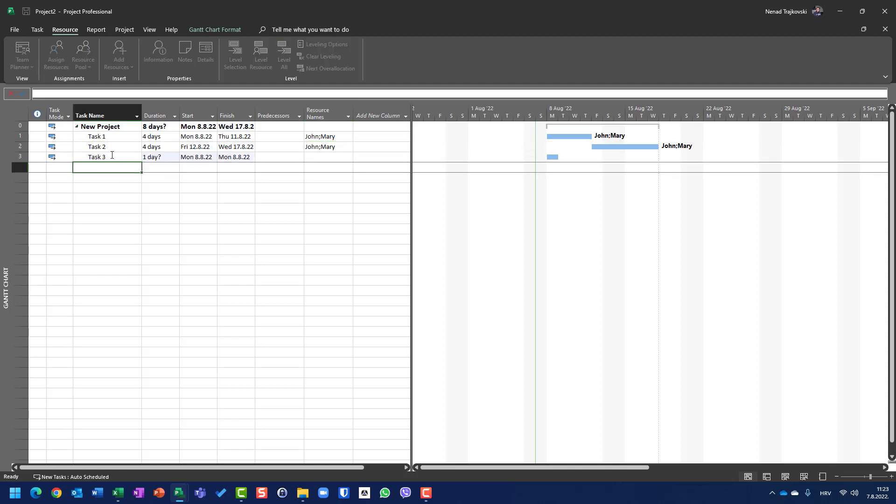
pyautogui.press('Up')
pyautogui.press('Right')
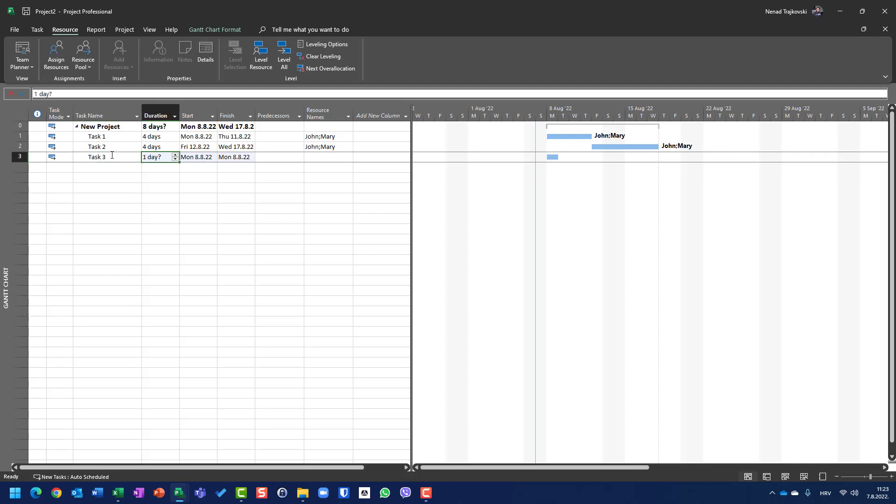
pyautogui.write('4')
pyautogui.press('Tab')
pyautogui.press('Tab')
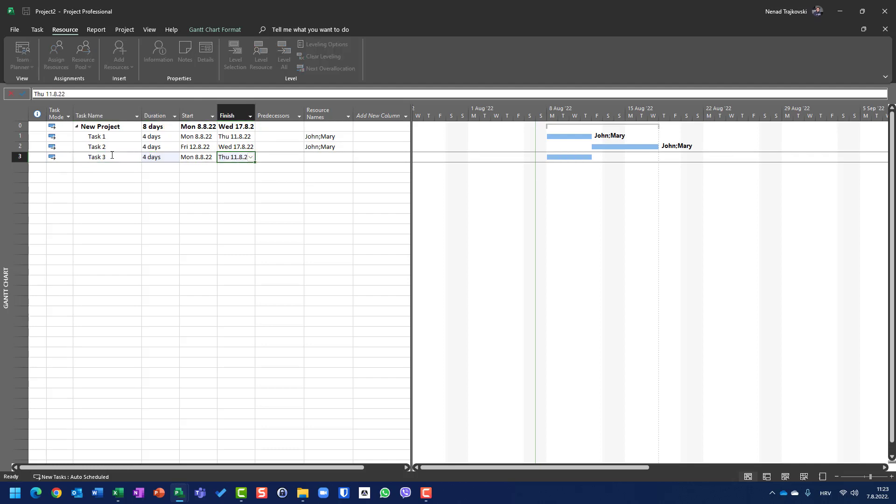
# Assign only the second resource to Task 3.
pyautogui.press('Tab')
pyautogui.press('Tab')
pyautogui.write('Mary')
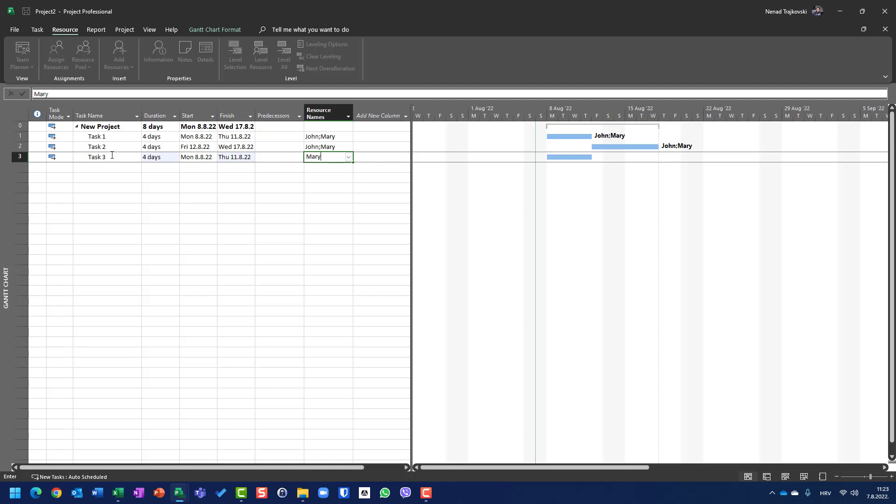
pyautogui.press('Return')
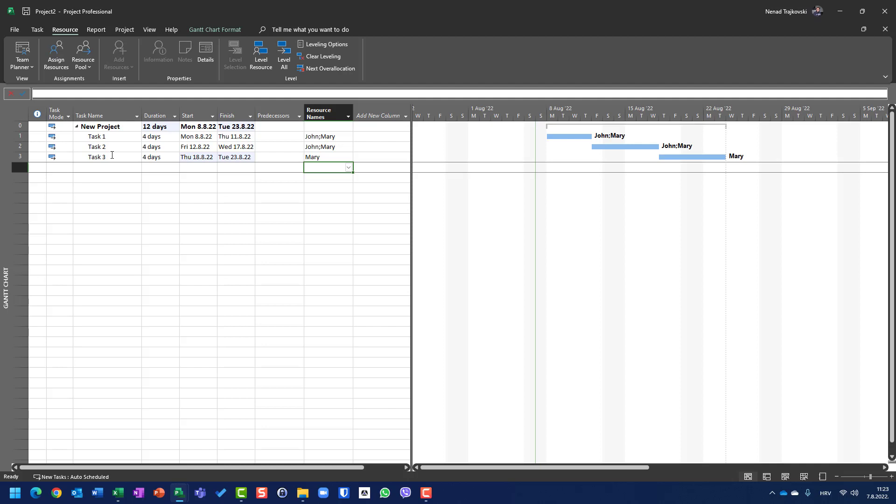
# Remove the resource assignments from Task 1, Task 2 and Task 3.
pyautogui.press('Up')
pyautogui.press('Up')
pyautogui.press('Up')
pyautogui.press('Delete')
pyautogui.press('Down')
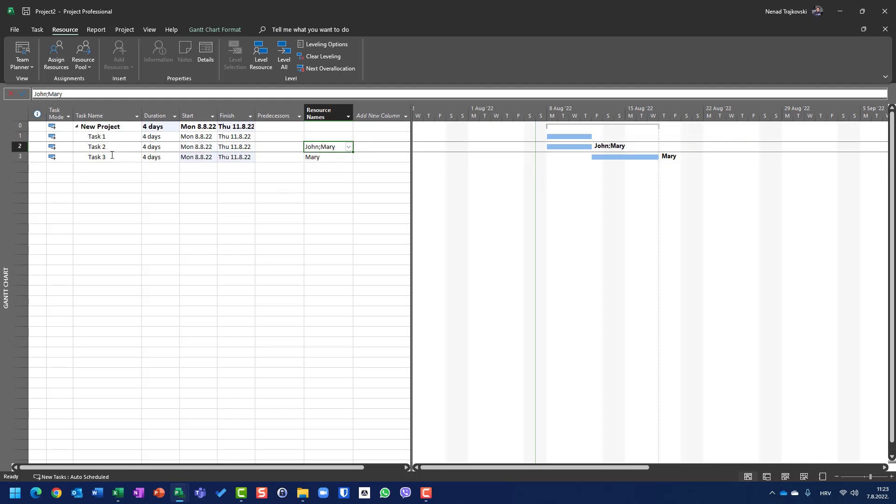
pyautogui.press('Delete')
pyautogui.press('Down')
pyautogui.press('Delete')
# Make Task 1 the predecessor of Task 2.
pyautogui.press('Up')
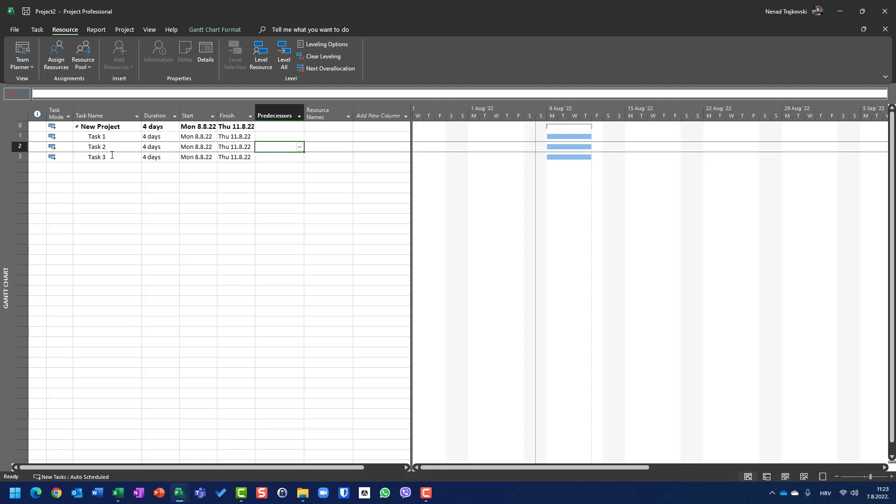
pyautogui.write('1')
pyautogui.press('Return')
# Add a fourth task below the existing ones and name it Task 3.
pyautogui.press('Down')
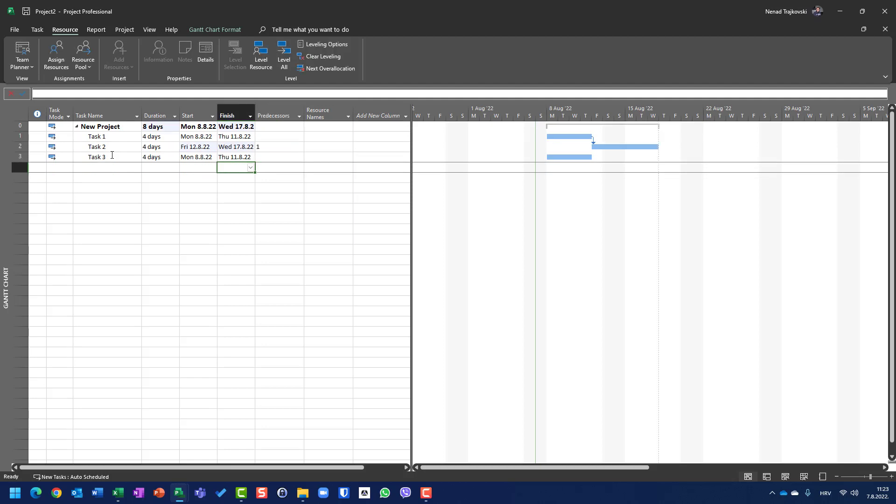
pyautogui.press('Left')
pyautogui.press('Left')
pyautogui.press('Left')
pyautogui.press('Left')
pyautogui.write('Ta')
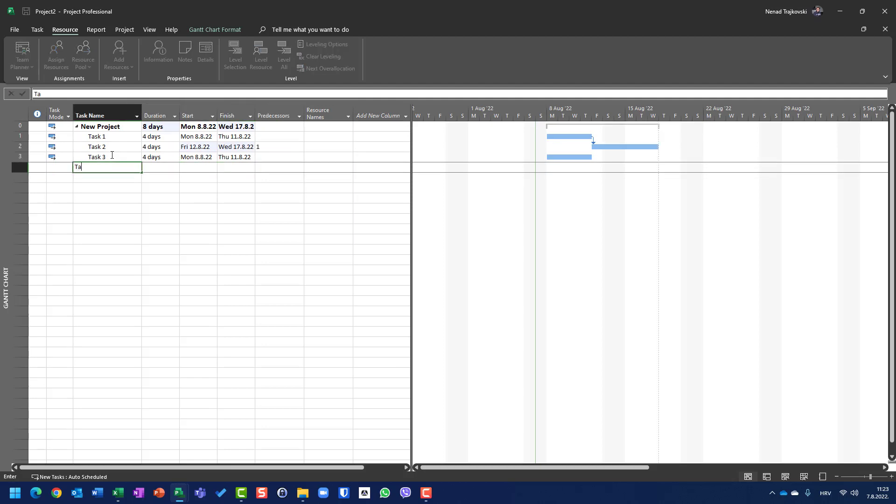
pyautogui.write('sk 3')
pyautogui.press('Return')
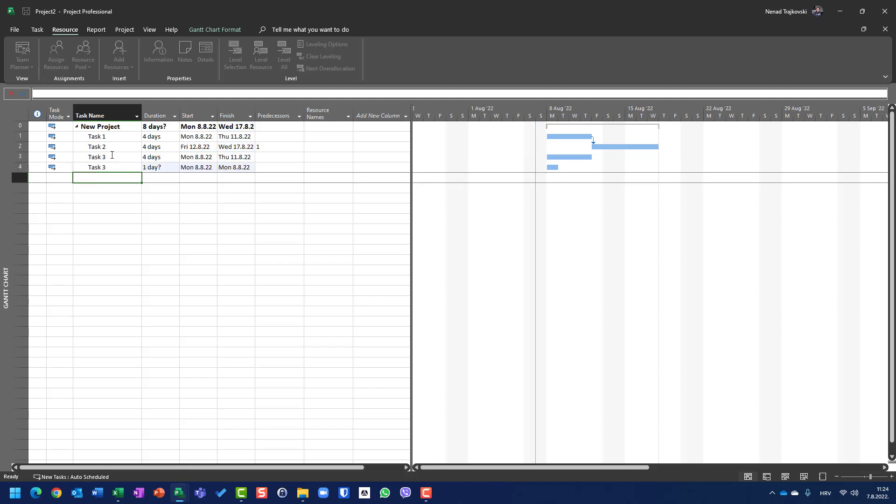
# Rename the fourth task as Task 4 and set its duration to 4 days.
pyautogui.press('Up')
pyautogui.write('Task 4')
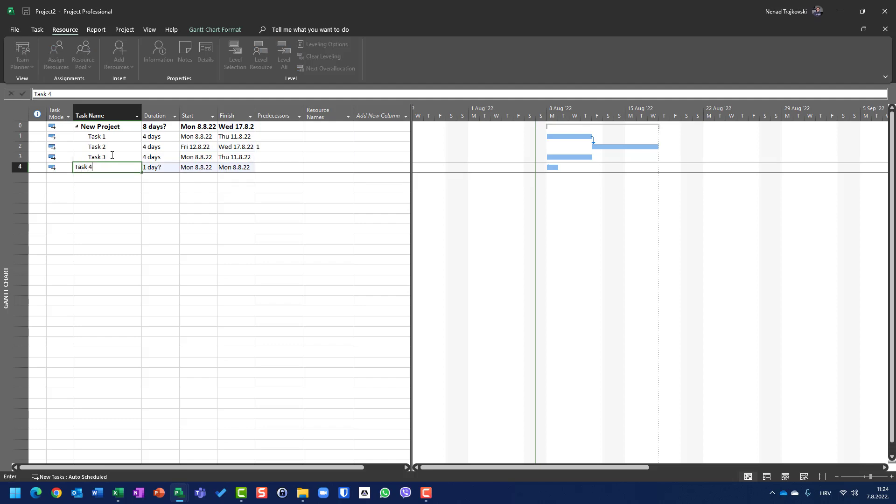
pyautogui.press('Tab')
pyautogui.write('4')
pyautogui.press('Tab')
pyautogui.press('Tab')
pyautogui.press('Tab')
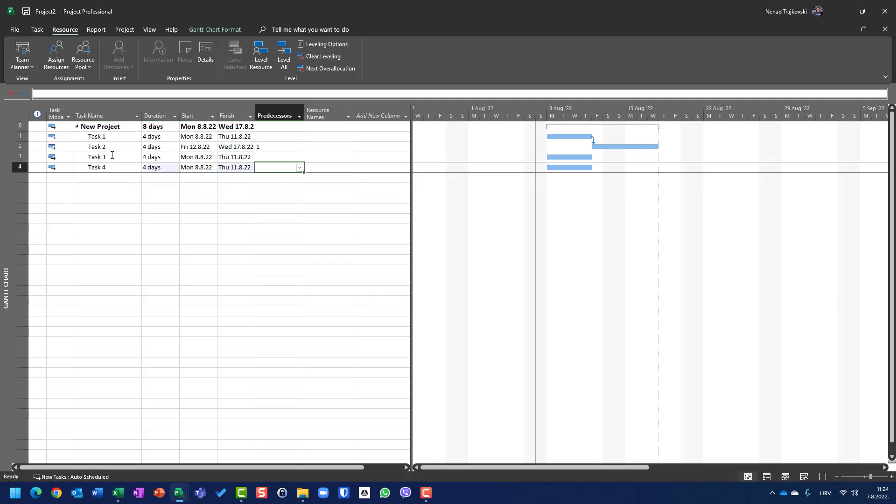
# Make Task 3 the predecessor of Task 4.
pyautogui.write('3')
pyautogui.press('Return')
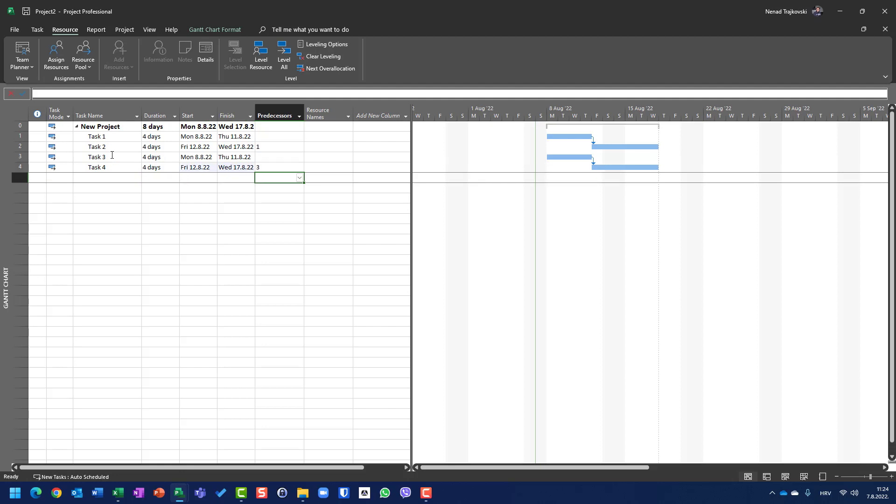
# Assign both resources to Task 1.
pyautogui.click(346, 135)
pyautogui.click(347, 137)
pyautogui.click(335, 146)
pyautogui.click(331, 155)
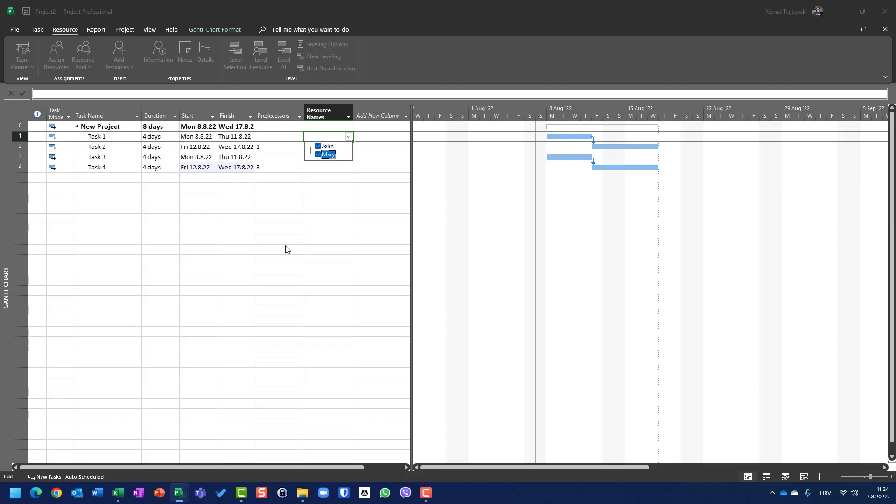
pyautogui.click(285, 247)
# Assign both resources to Task 2.
pyautogui.doubleClick(342, 150)
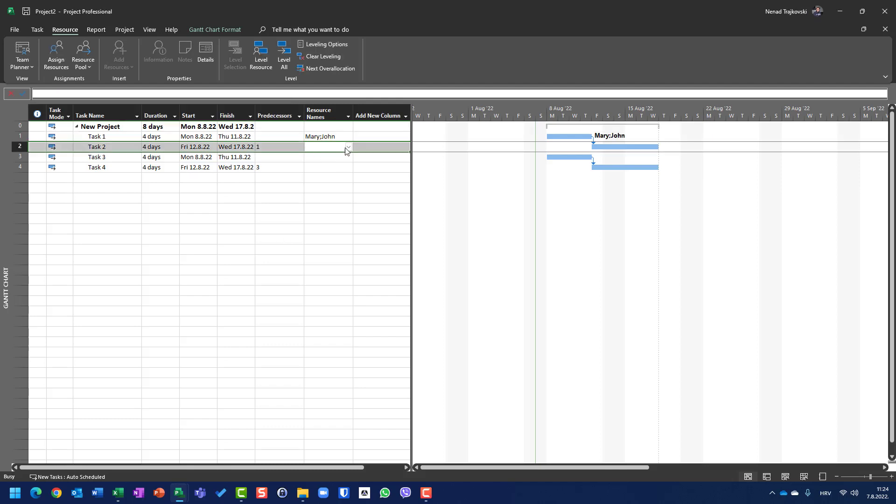
pyautogui.press('Escape')
pyautogui.click(348, 147)
pyautogui.click(342, 154)
pyautogui.click(335, 165)
pyautogui.click(317, 165)
pyautogui.click(320, 224)
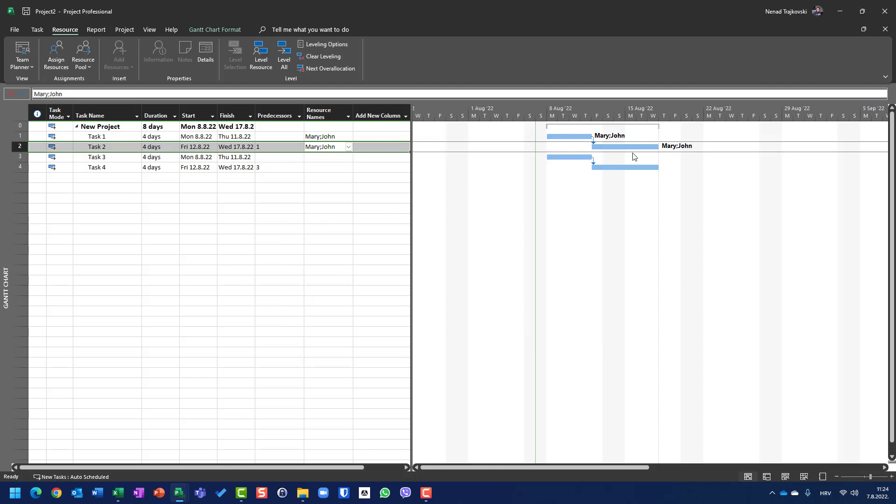
# Assign both resources to Task 3.
pyautogui.click(346, 157)
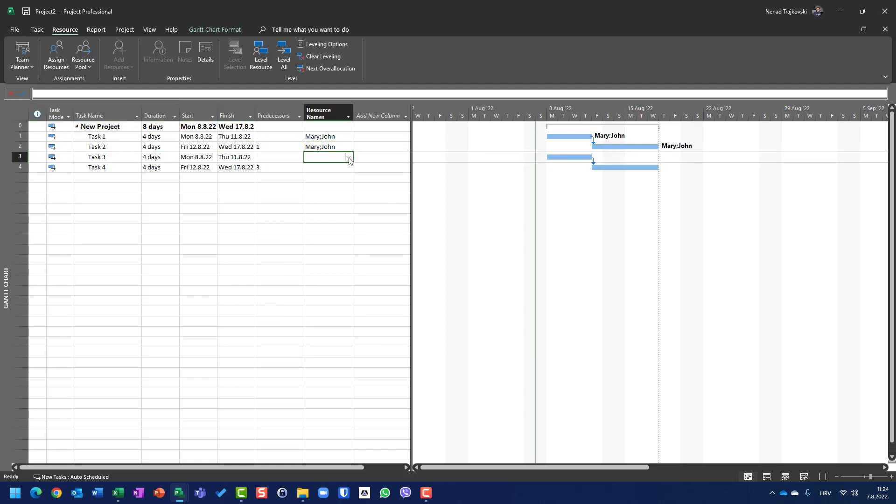
pyautogui.click(348, 157)
pyautogui.click(335, 176)
pyautogui.click(311, 225)
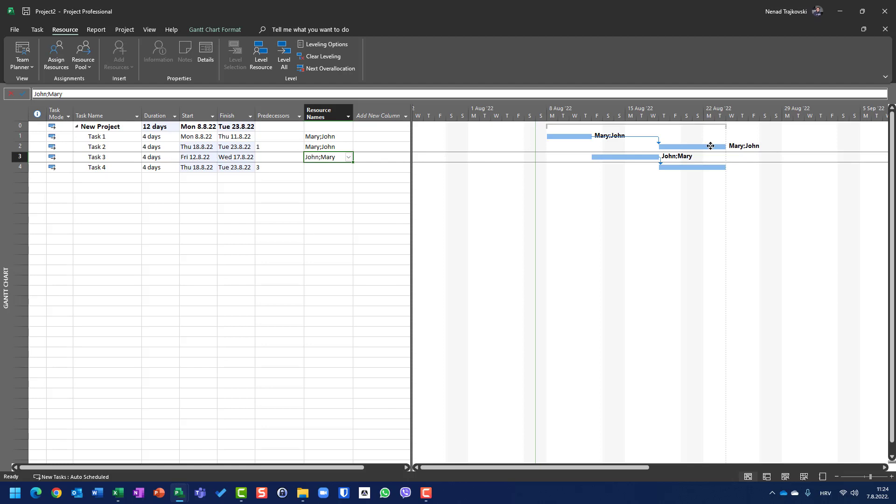
# Assign only the first resource to Task 4.
pyautogui.moveTo(710, 146)
pyautogui.click(350, 167)
pyautogui.click(348, 167)
pyautogui.click(317, 177)
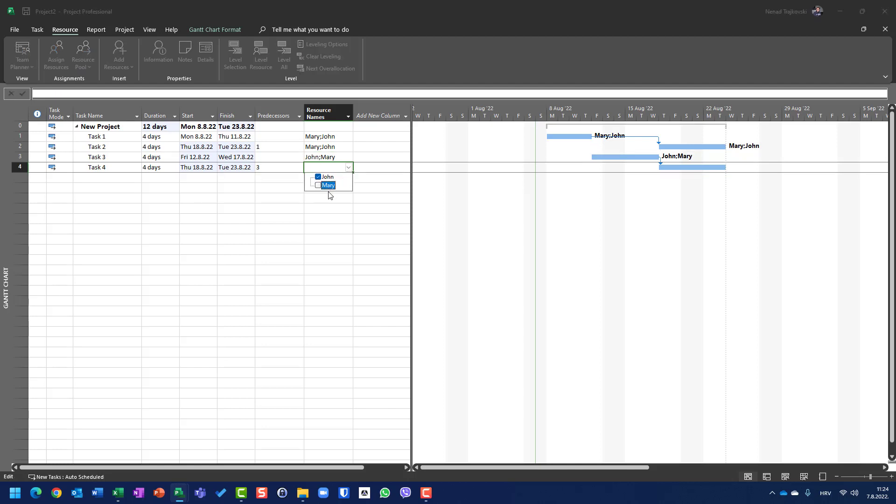
pyautogui.press('Return')
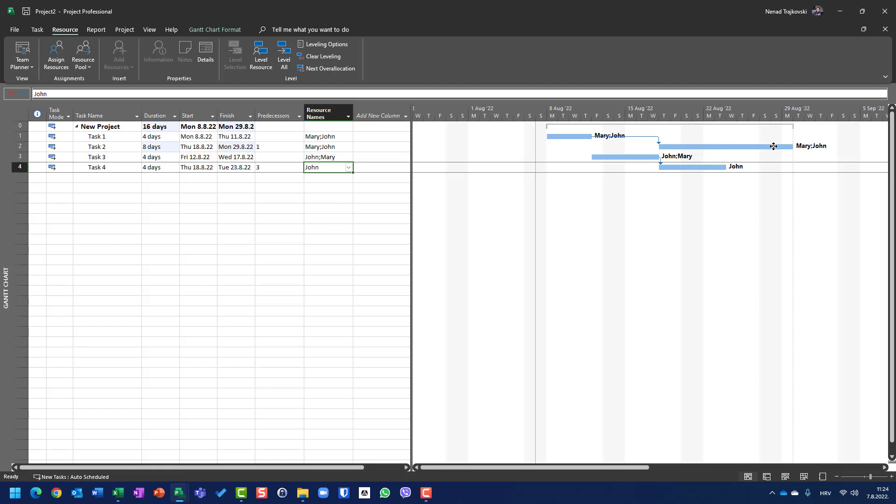
# Add the second resource to Task 4 alongside the first one.
pyautogui.click(348, 167)
pyautogui.click(348, 167)
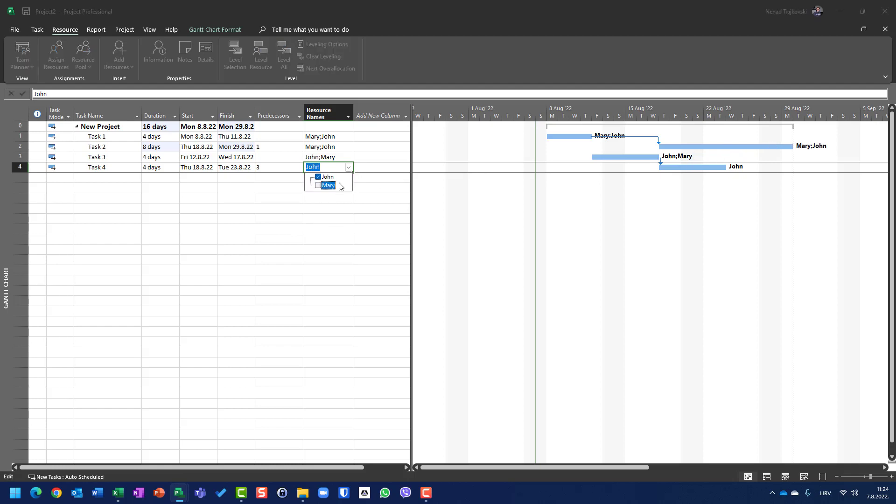
pyautogui.click(317, 185)
pyautogui.press('Return')
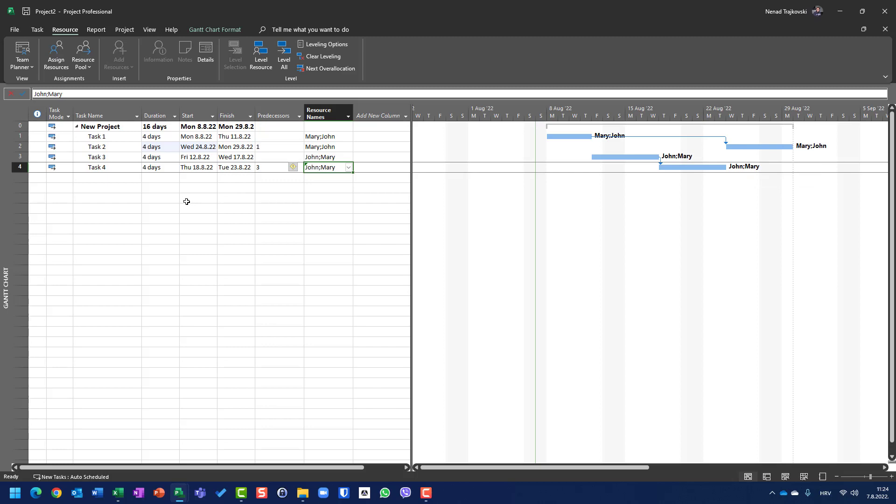
# Close Project2 without saving it and return to Project1.
pyautogui.hotkey('ctrl', 's')
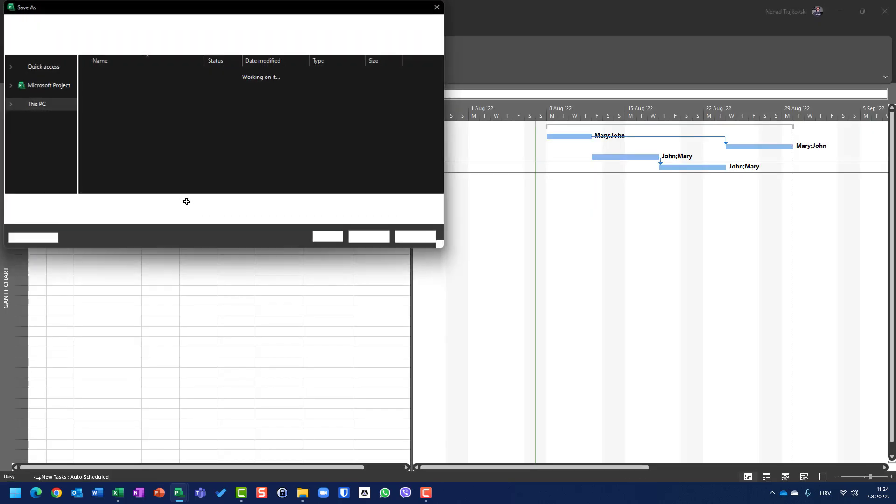
pyautogui.press('Escape')
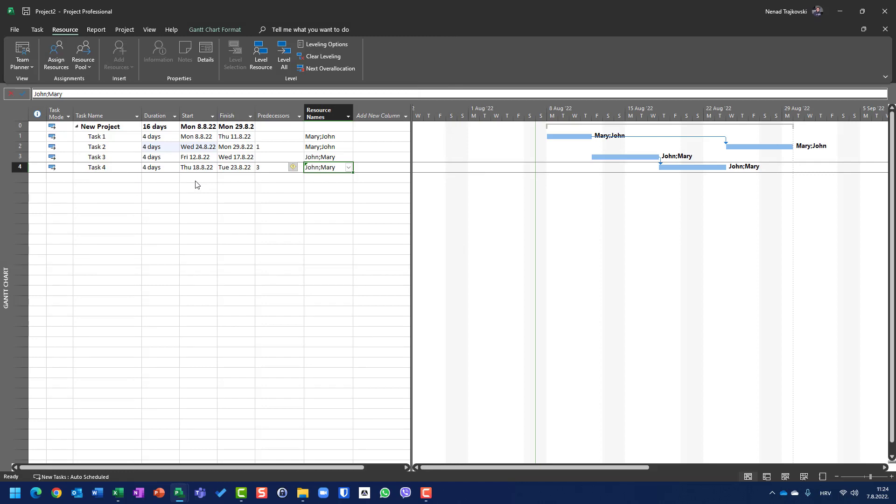
pyautogui.hotkey('alt', 'f')
pyautogui.press('c')
pyautogui.click(452, 275)
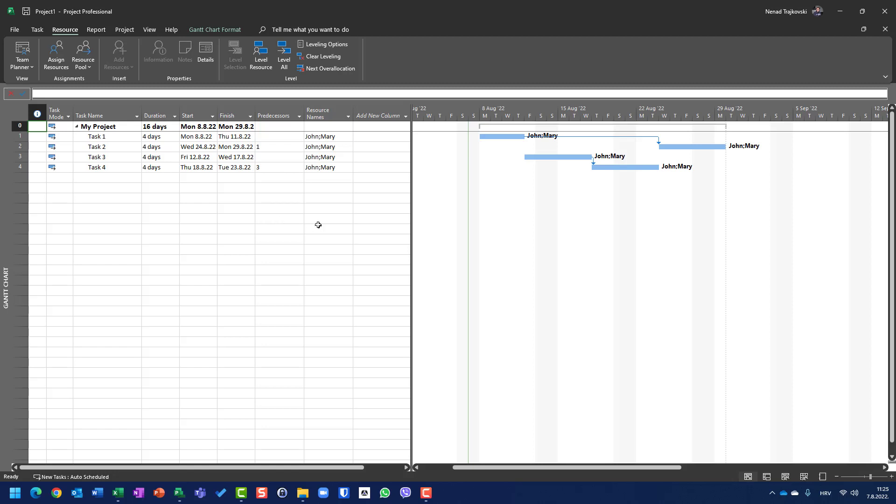
# Examine the automatic and manual calculation modes and the date-range option in the resource leveling settings without applying any changes.
pyautogui.click(322, 45)
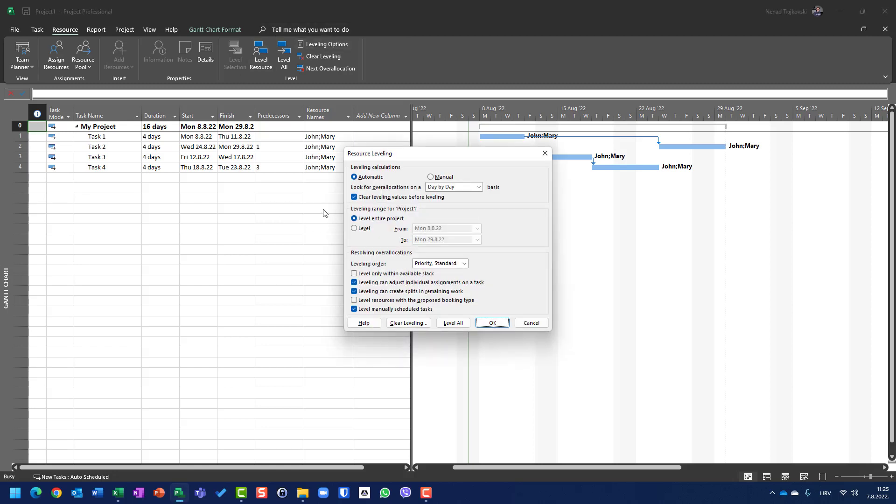
pyautogui.click(436, 178)
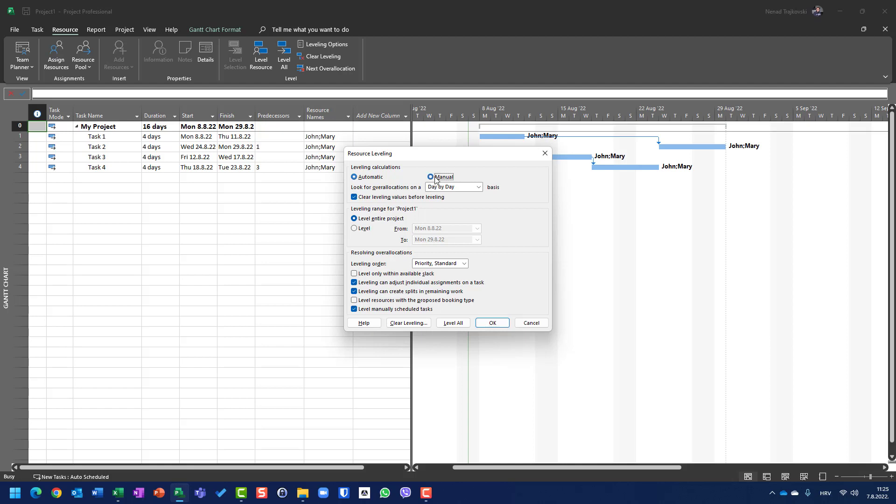
pyautogui.click(359, 179)
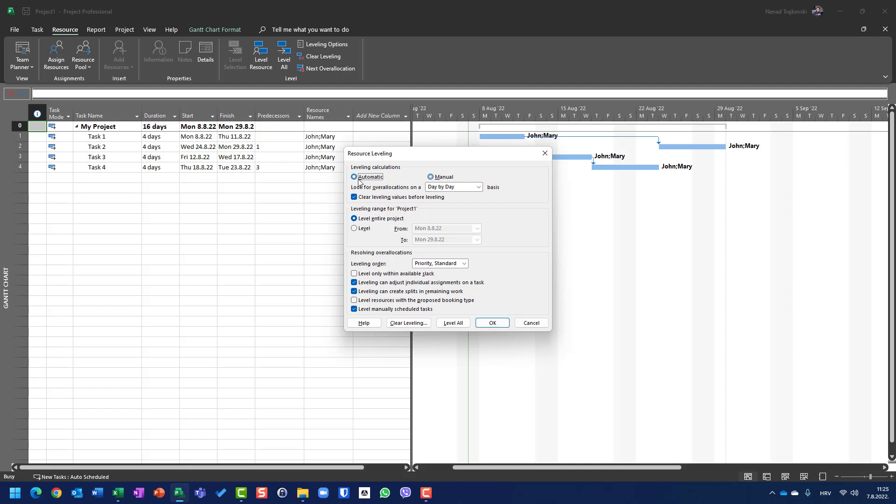
pyautogui.click(450, 178)
pyautogui.click(365, 231)
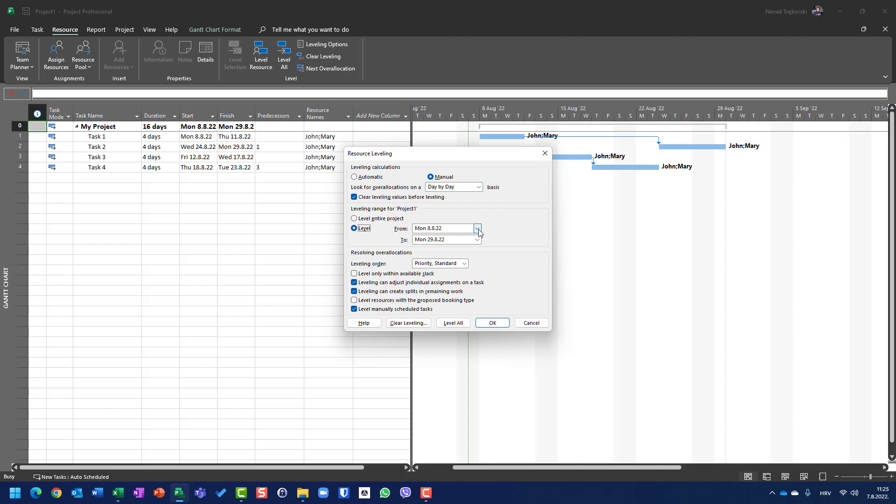
pyautogui.click(524, 326)
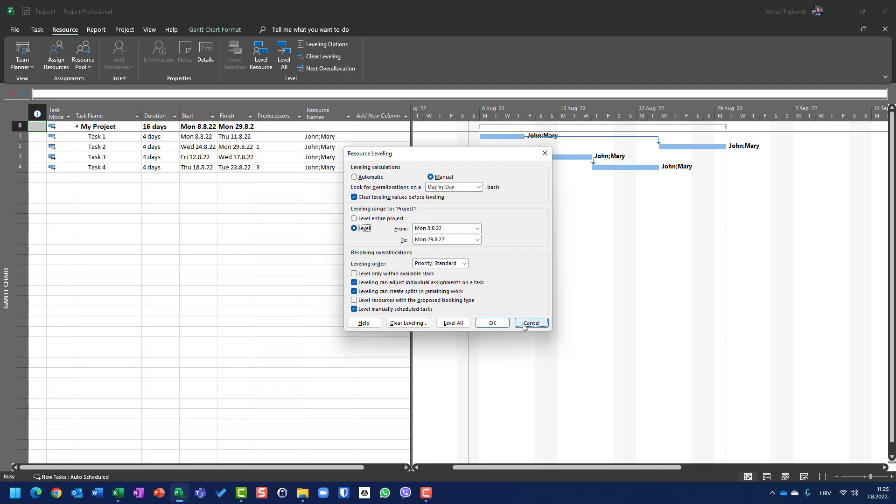
# Remove the resource assignments from all four tasks of My Project.
pyautogui.click(317, 138)
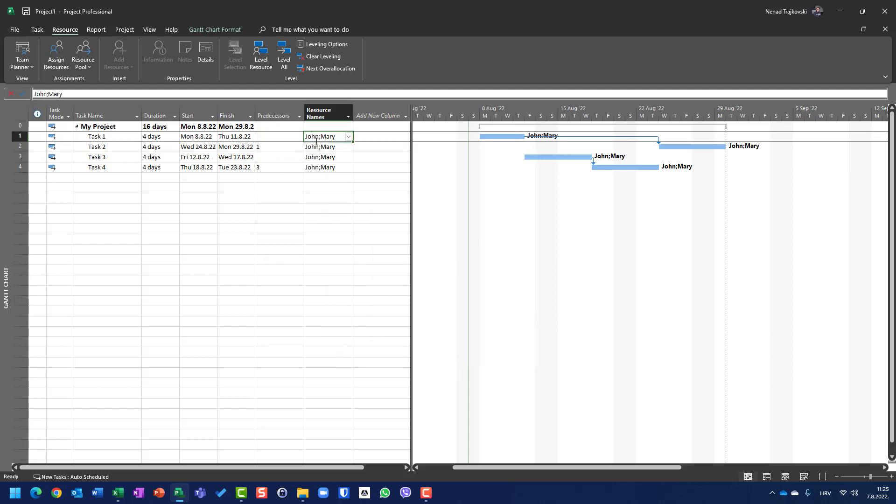
pyautogui.hotkey('shift', 'Down')
pyautogui.hotkey('shift', 'Down')
pyautogui.hotkey('shift', 'Down')
pyautogui.press('Delete')
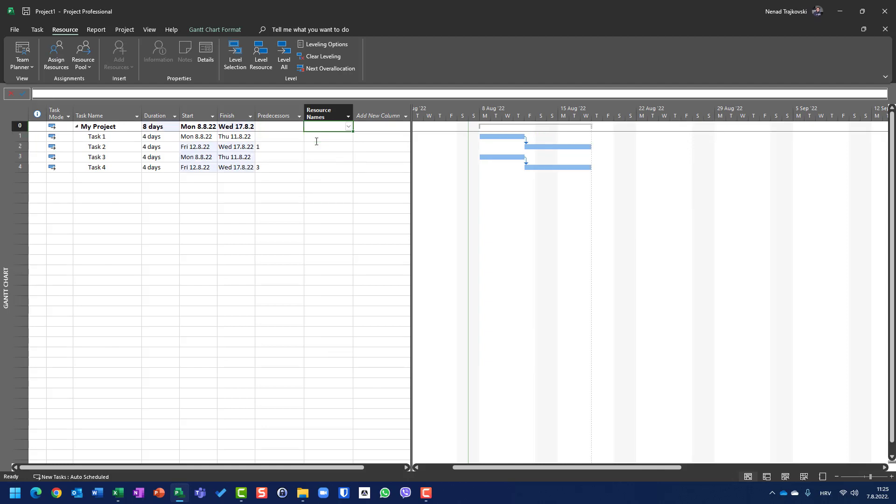
# Assign both resources to Task 1 of My Project.
pyautogui.write('John')
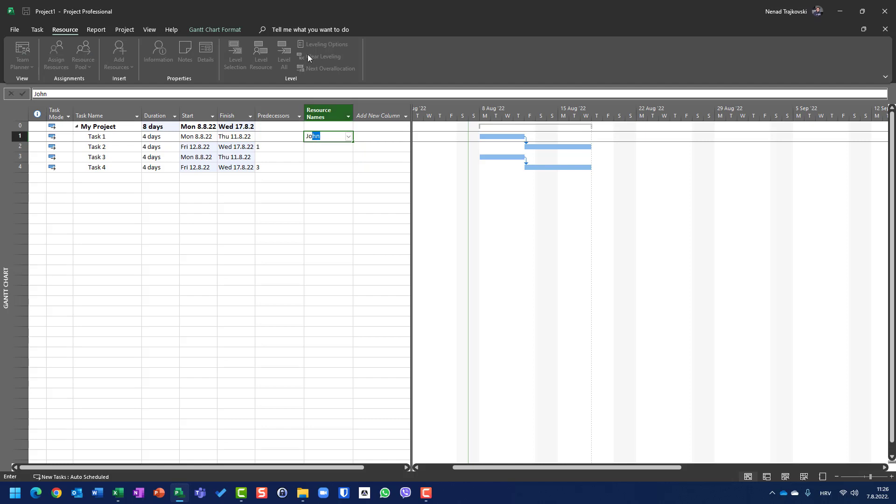
pyautogui.click(347, 136)
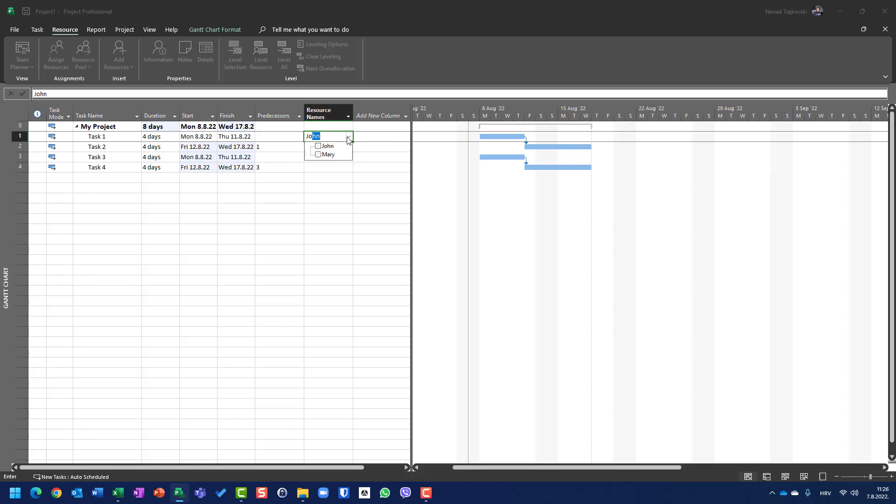
pyautogui.click(327, 157)
pyautogui.press('Return')
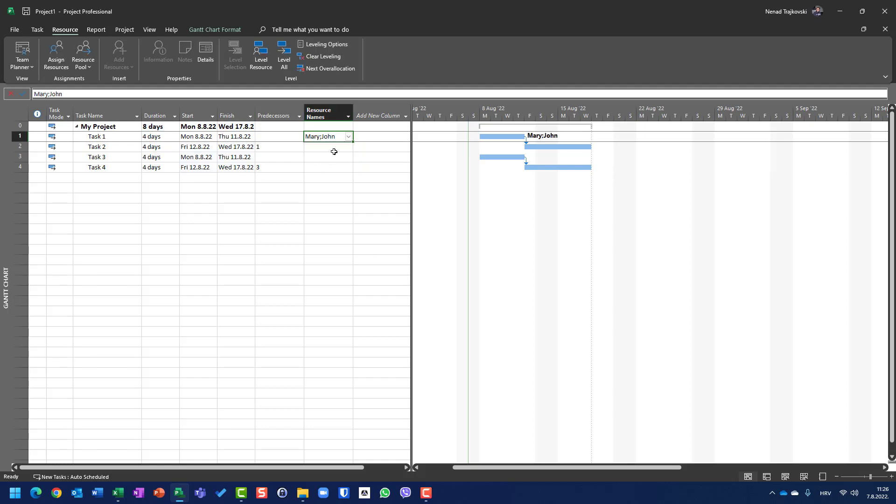
# Copy the resource assignment of Task 1 to Task 2, Task 3 and Task 4.
pyautogui.hotkey('ctrl', 'c')
pyautogui.press('Down')
pyautogui.hotkey('ctrl', 'v')
pyautogui.press('Down')
pyautogui.hotkey('ctrl', 'v')
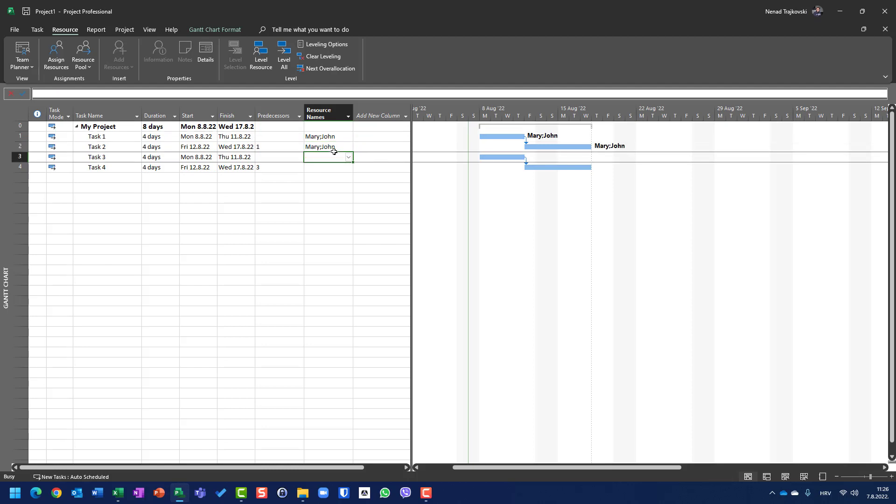
pyautogui.press('Down')
pyautogui.hotkey('ctrl', 'v')
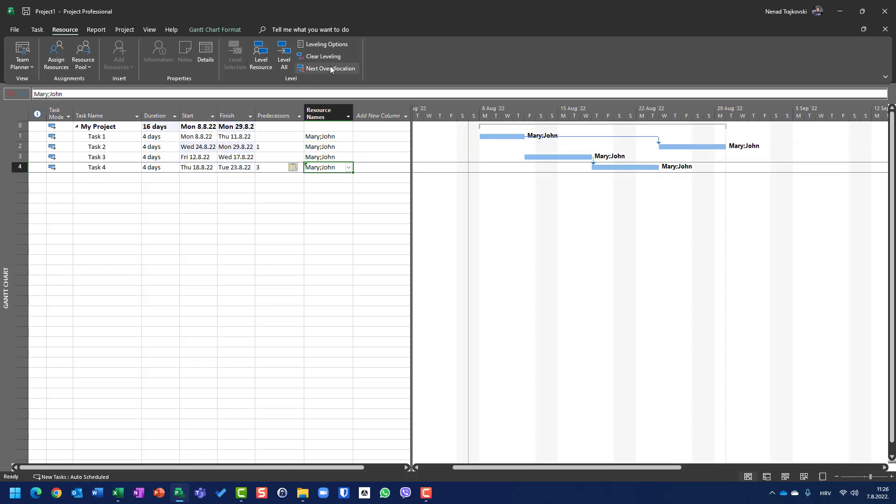
# Set resource leveling to manual with the date range Mon 8.8.22 to Mon 29.8.22, and clear leveling for the entire project.
pyautogui.click(329, 46)
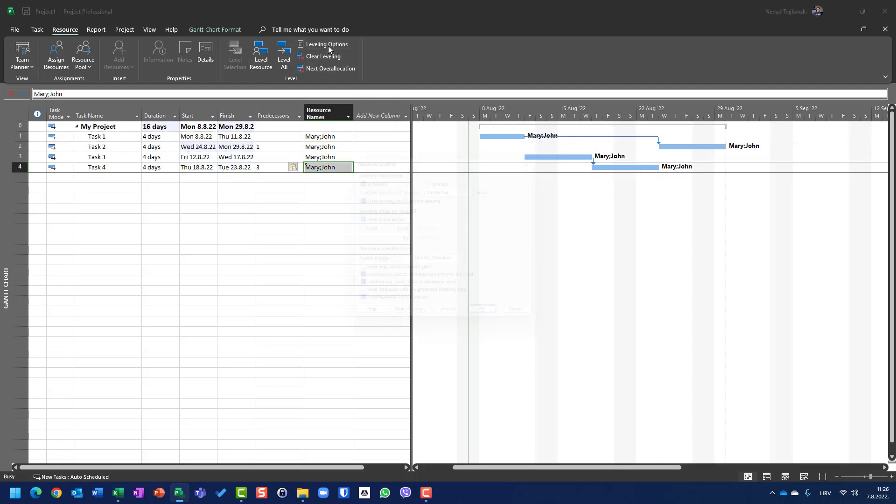
pyautogui.click(362, 229)
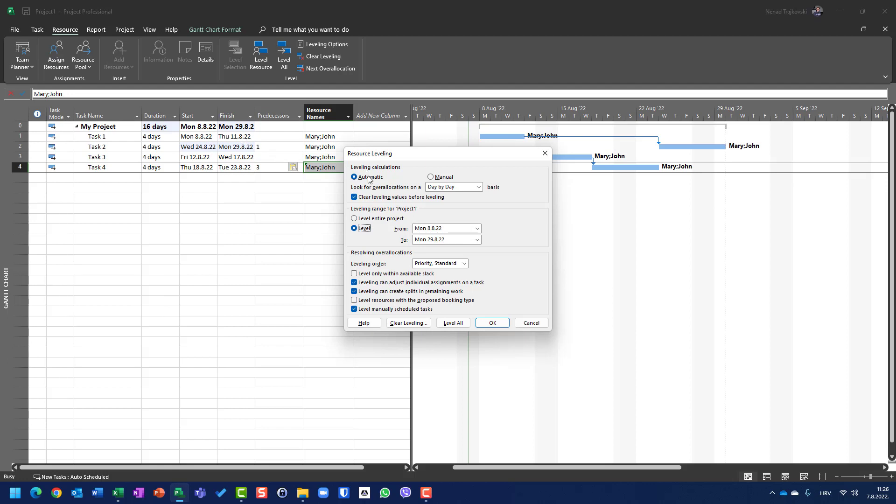
pyautogui.click(437, 177)
pyautogui.click(499, 326)
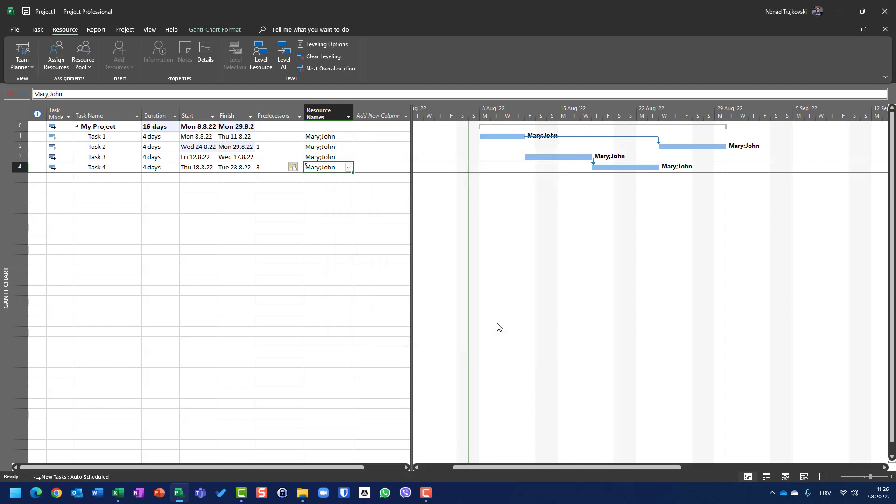
pyautogui.click(340, 57)
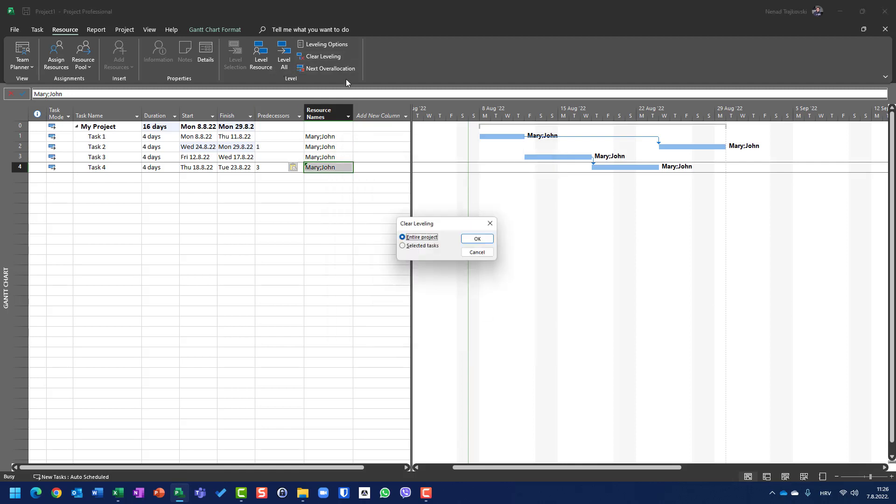
pyautogui.click(481, 240)
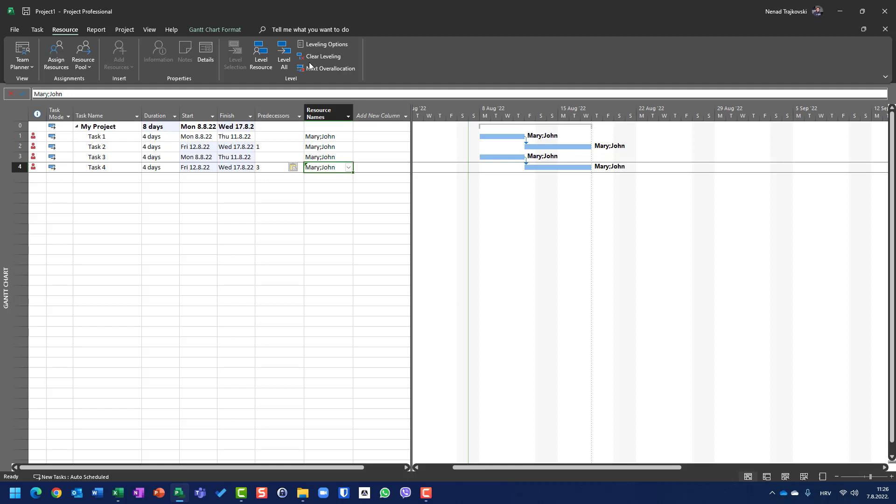
# Set the end of the resource leveling range to Thu 11.8.2022 and apply the leveling options.
pyautogui.click(320, 45)
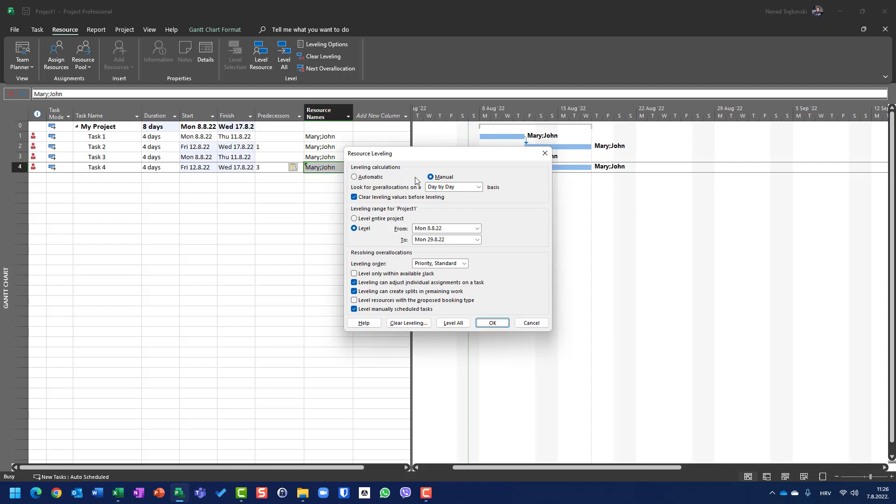
pyautogui.click(478, 240)
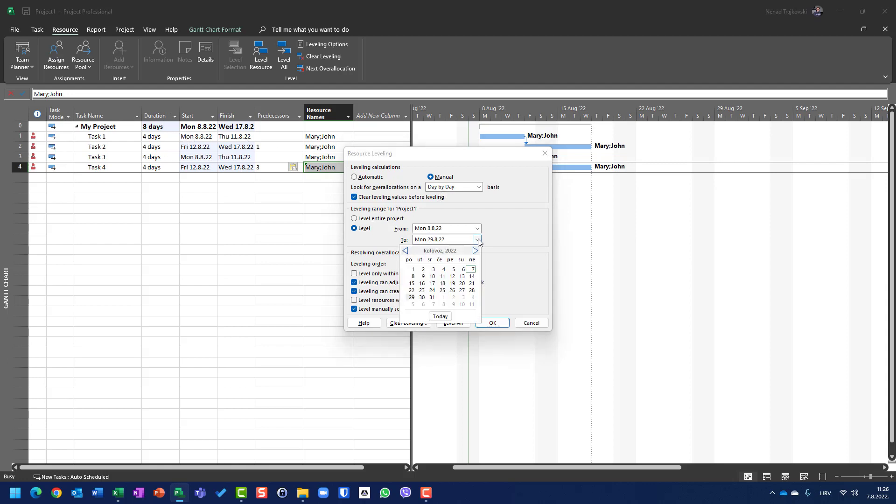
pyautogui.click(442, 278)
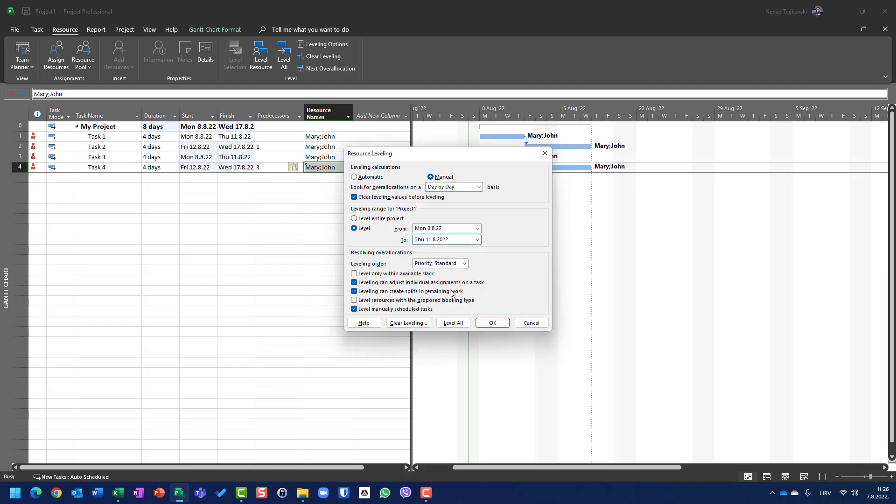
pyautogui.click(488, 322)
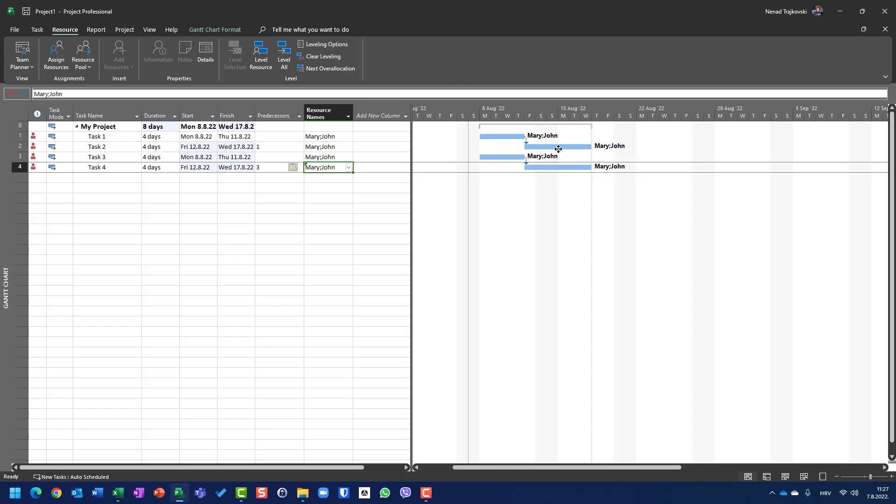
pyautogui.moveTo(558, 149)
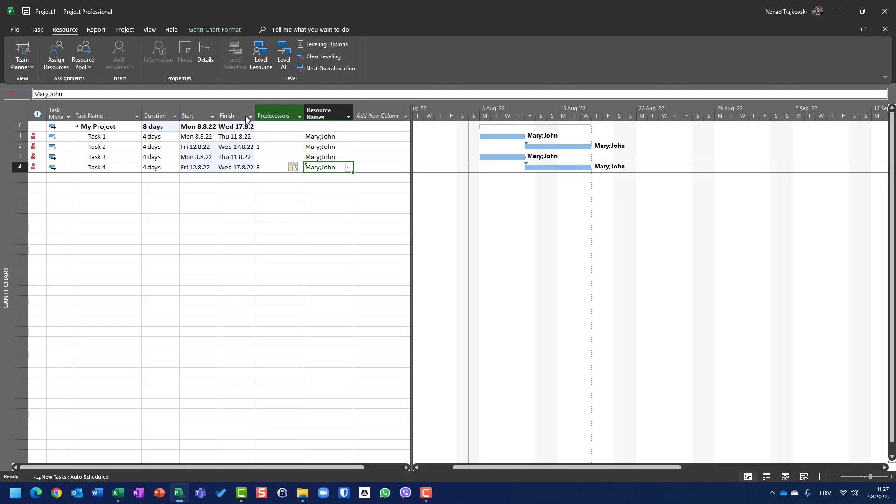
# Level all resources within the range Mon 8.8.22 to Thu 11.8.22 and clear leveling for the entire project.
pyautogui.click(313, 45)
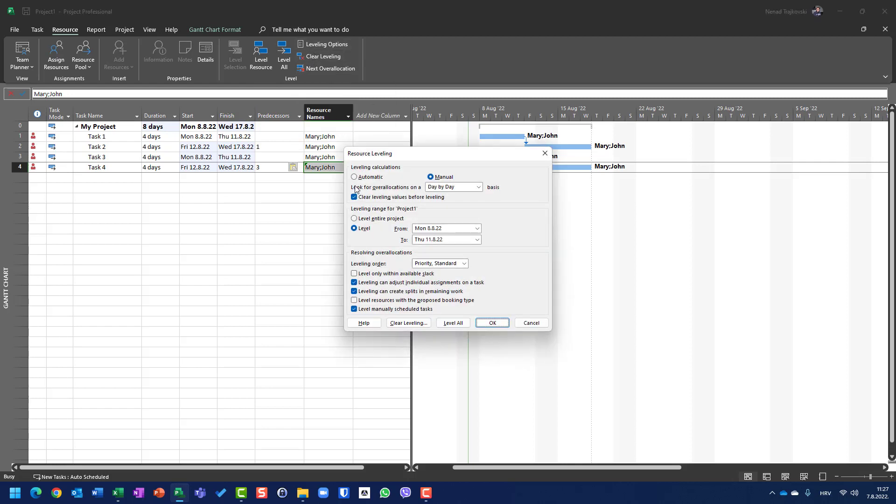
pyautogui.click(451, 323)
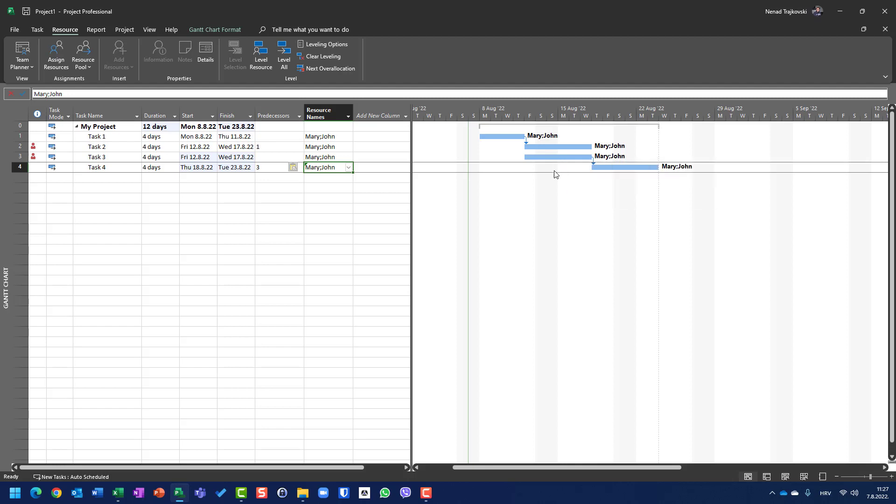
pyautogui.moveTo(542, 158)
pyautogui.click(315, 55)
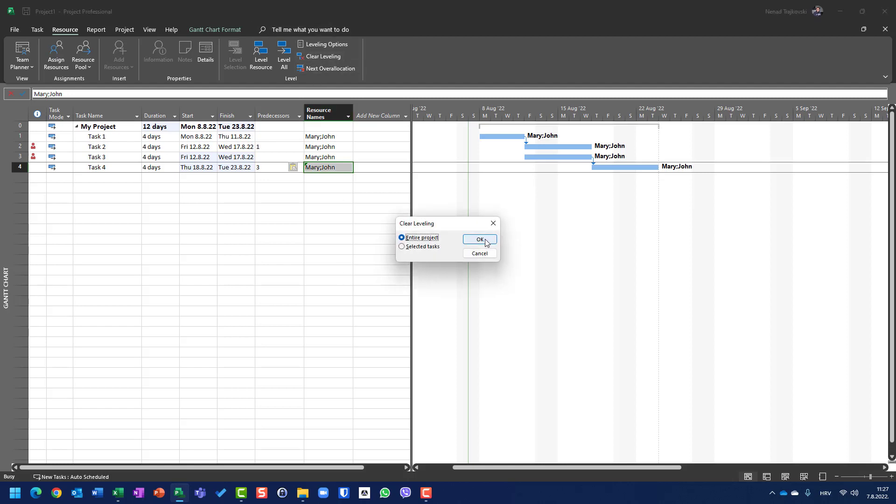
pyautogui.click(484, 240)
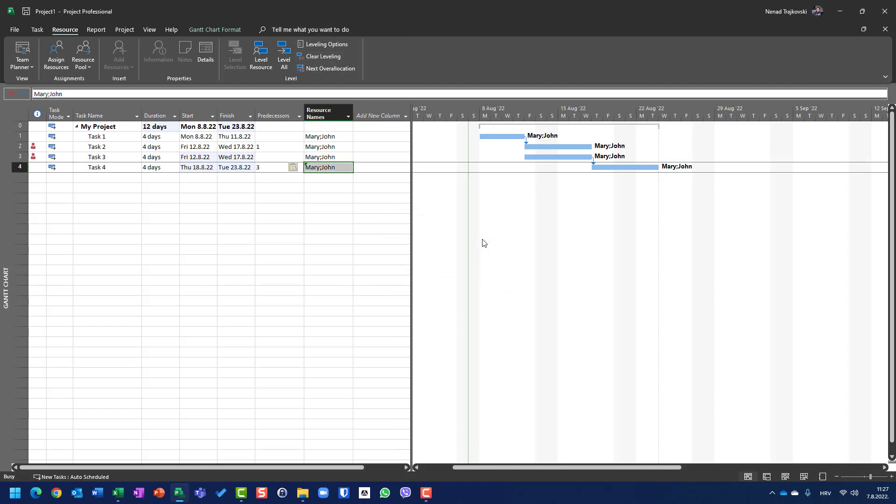
# Review the available bases for detecting overallocations in the leveling options and leave the options unchanged.
pyautogui.click(311, 46)
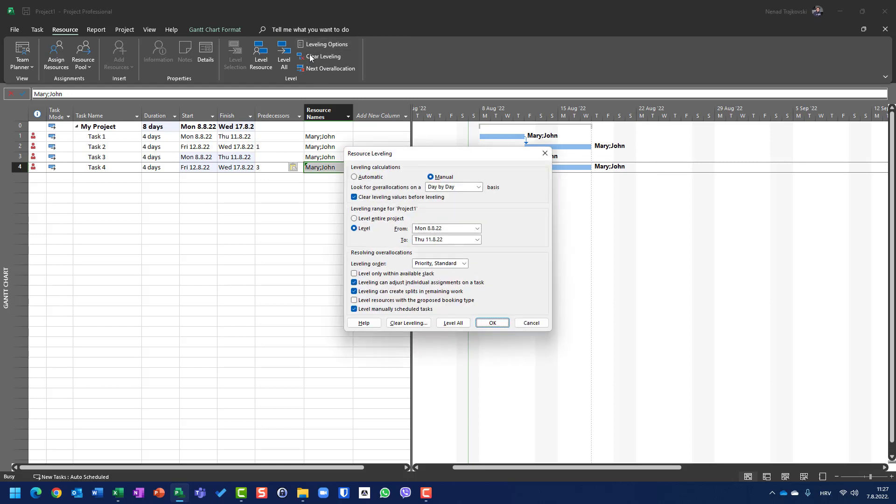
pyautogui.click(448, 187)
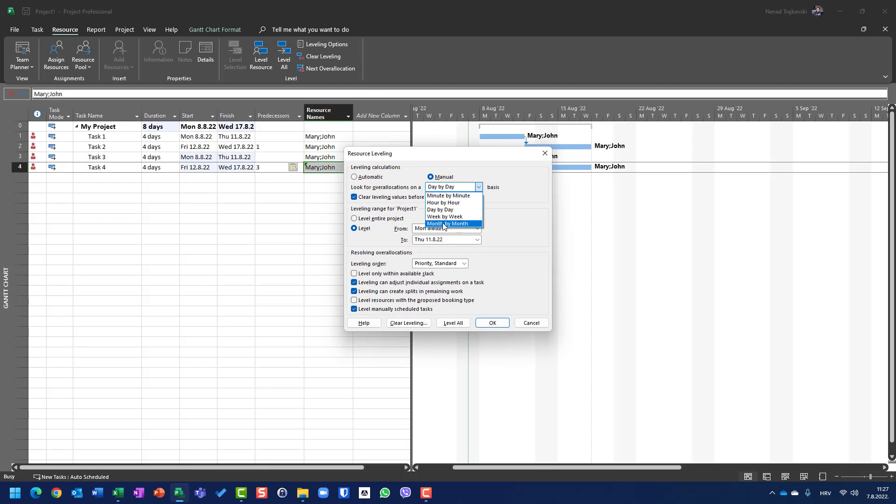
pyautogui.click(543, 326)
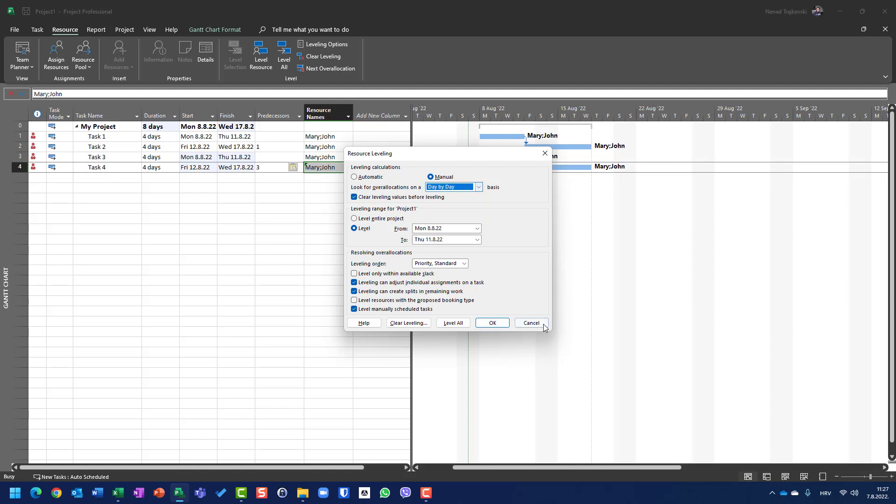
pyautogui.click(543, 325)
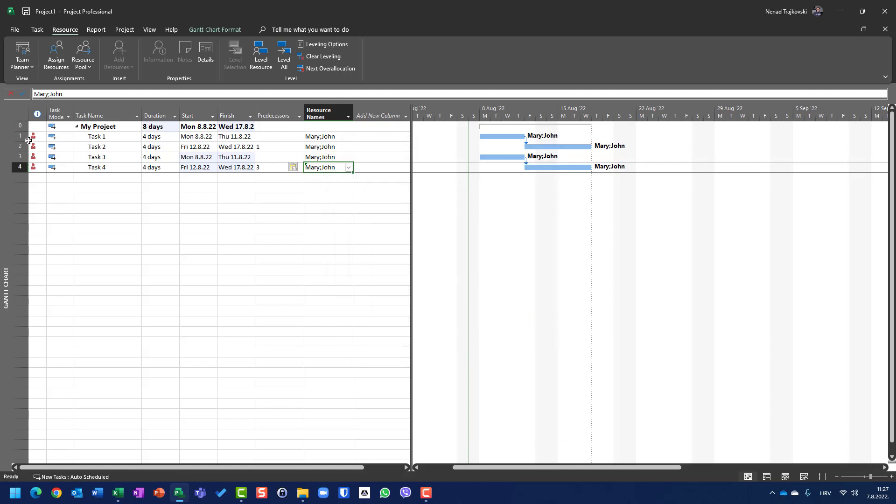
# Delete Task 1 through Task 4 from My Project.
pyautogui.moveTo(20, 136); pyautogui.dragTo(22, 164)
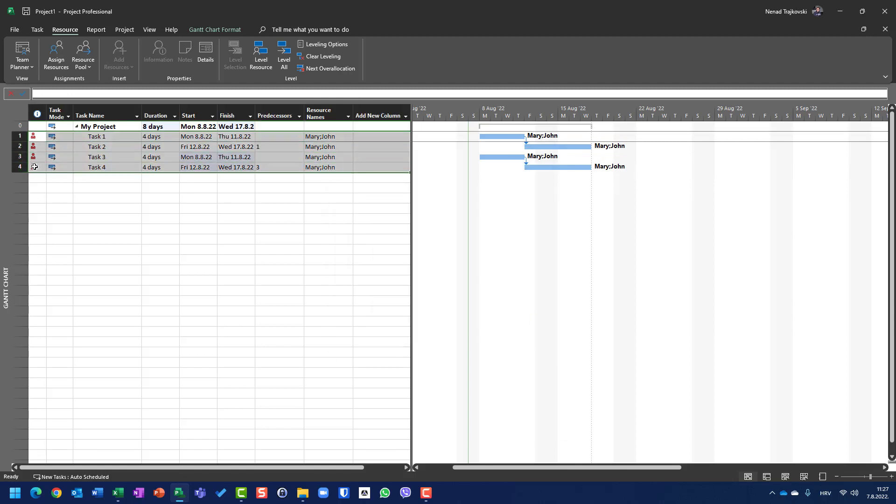
pyautogui.moveTo(34, 167)
pyautogui.press('Delete')
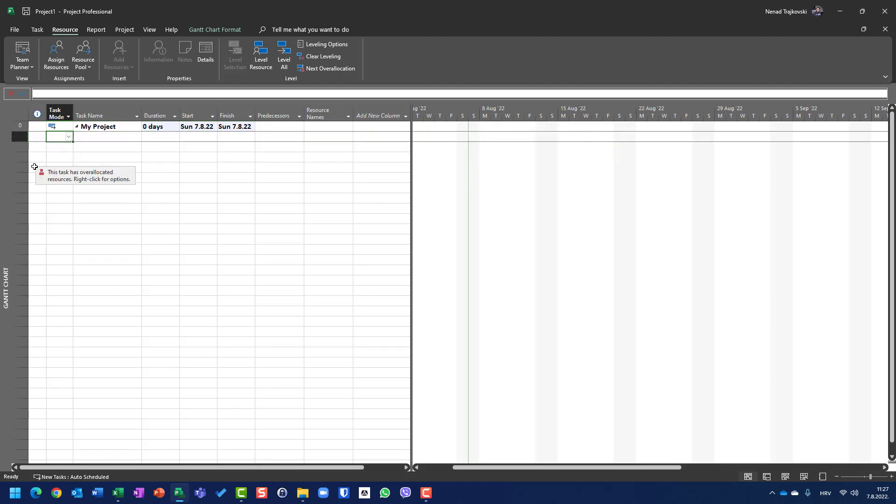
# Add a task named Task 1 with a duration of 2 days under My Project.
pyautogui.write('Task 1')
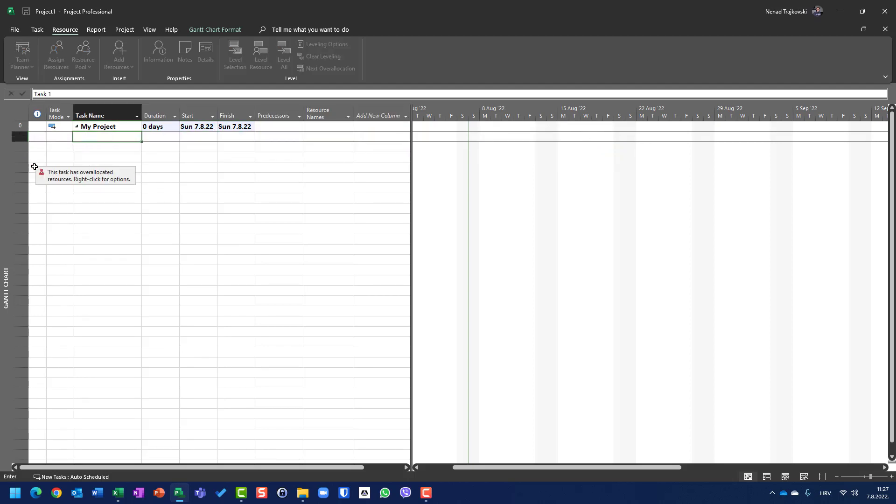
pyautogui.press('Tab')
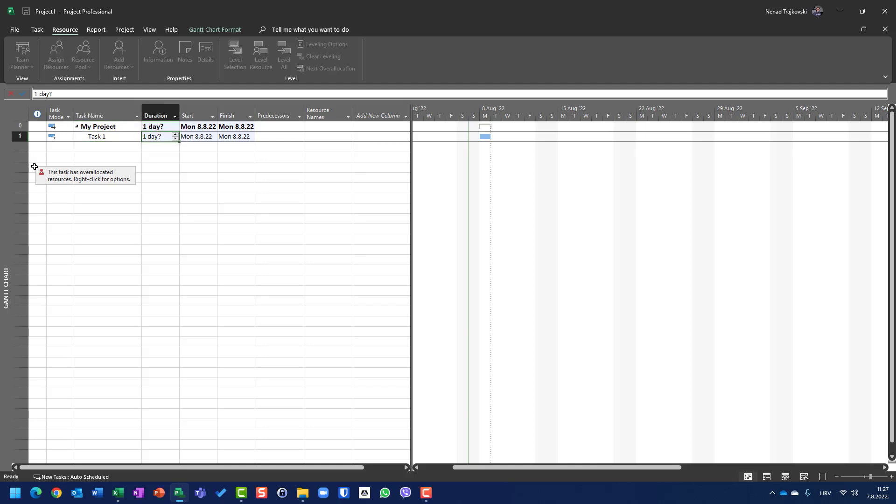
pyautogui.write('4')
pyautogui.press('BackSpace')
pyautogui.write('2')
pyautogui.press('Return')
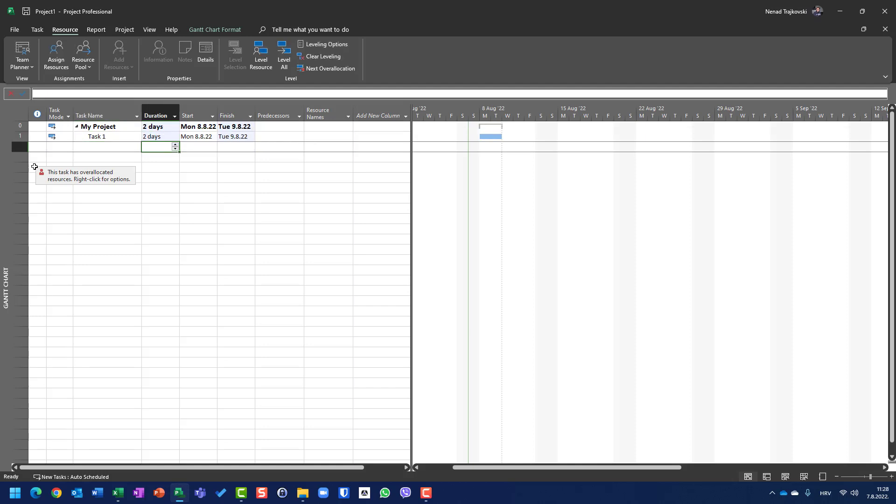
# Add a task named Task 2 with a duration of 2 days below Task 1.
pyautogui.write('Task ')
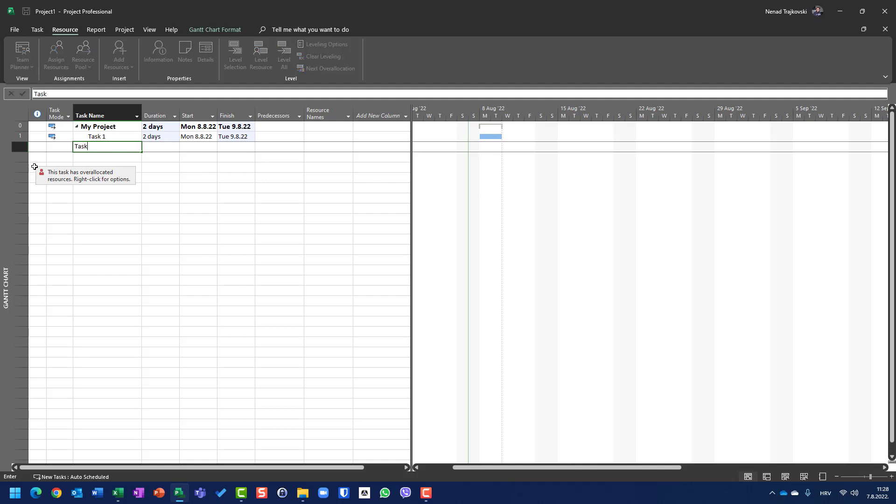
pyautogui.write('2')
pyautogui.press('Return')
pyautogui.press('Up')
pyautogui.press('Right')
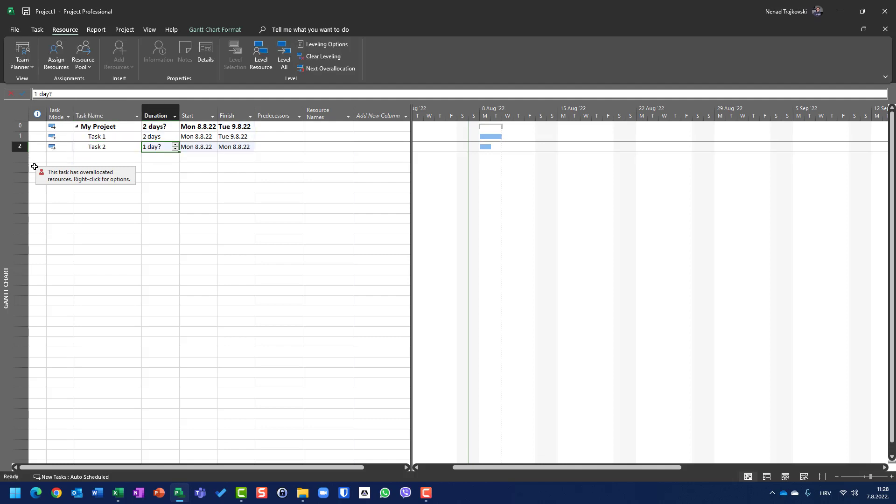
pyautogui.write('2')
pyautogui.press('Return')
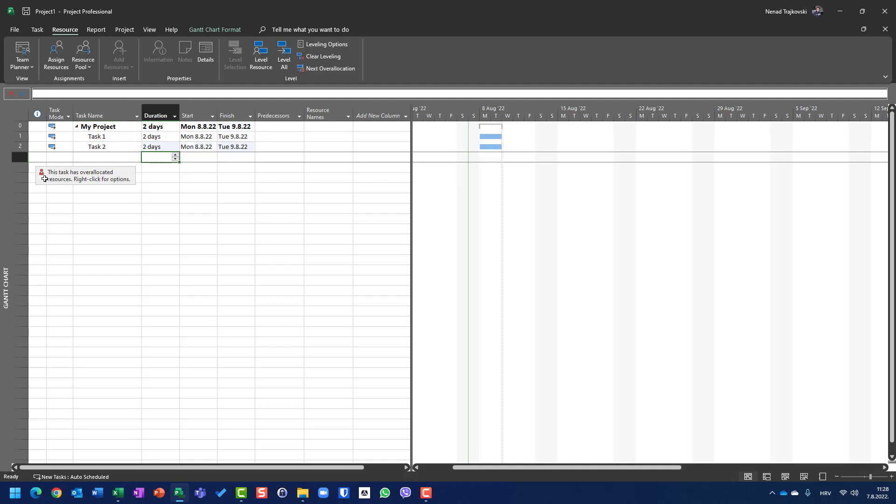
# Assign the first resource in the resource list to both Task 1 and Task 2.
pyautogui.click(345, 136)
pyautogui.click(349, 137)
pyautogui.click(318, 146)
pyautogui.click(291, 158)
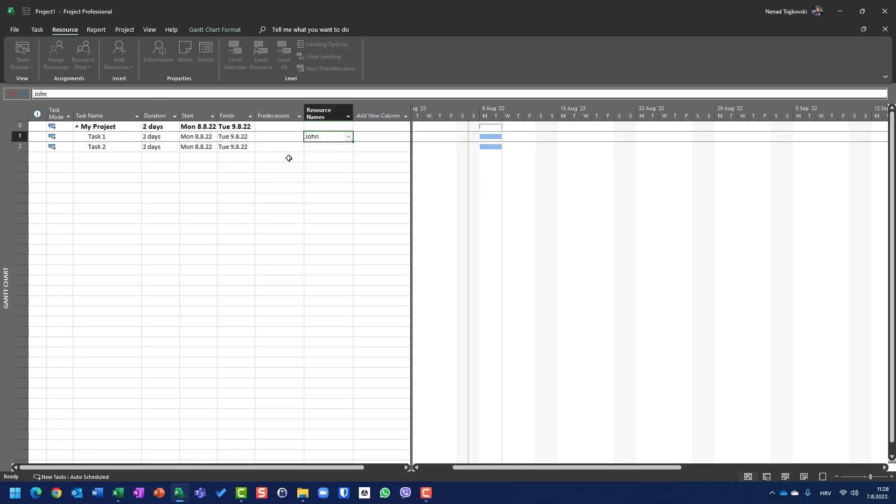
pyautogui.click(345, 147)
pyautogui.click(345, 147)
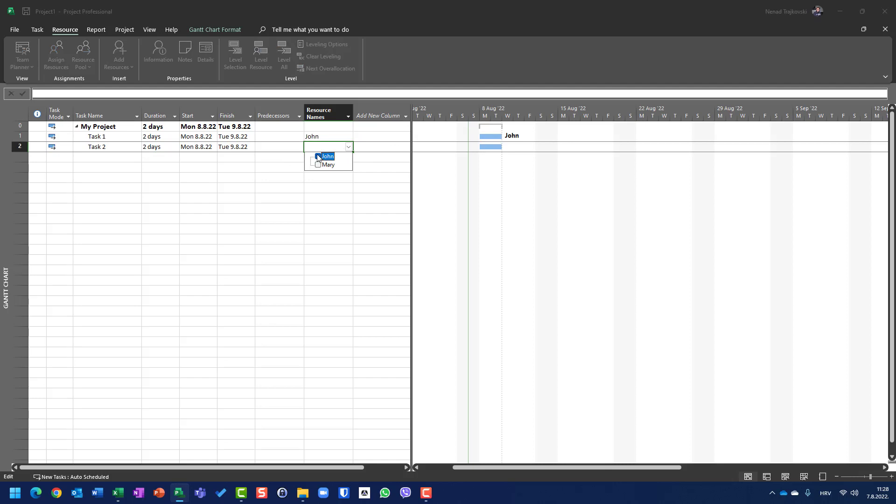
pyautogui.click(319, 156)
pyautogui.click(276, 176)
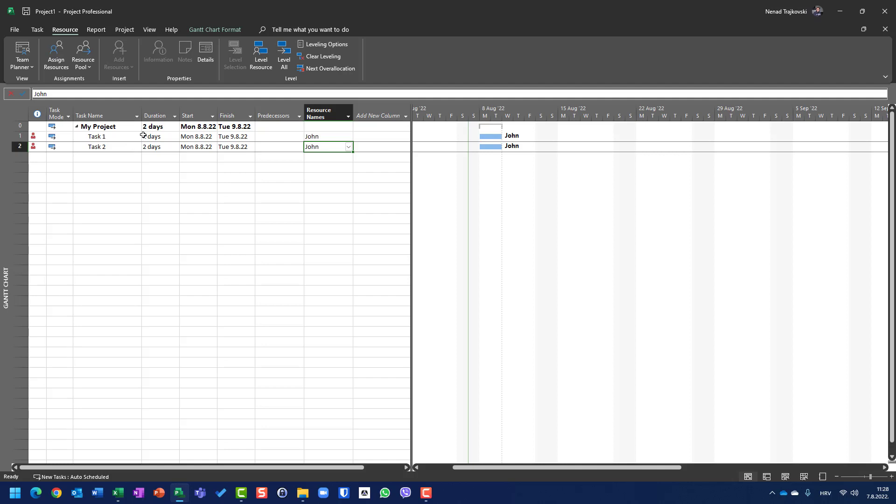
# Level all resources on a Day by Day basis within Mon 8.8.22 to Thu 11.8.22 and undo the leveling.
pyautogui.click(323, 44)
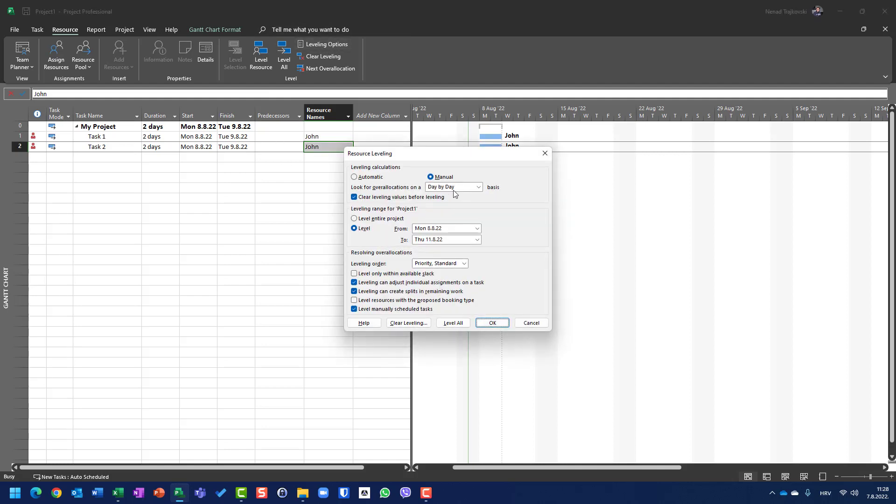
pyautogui.click(490, 322)
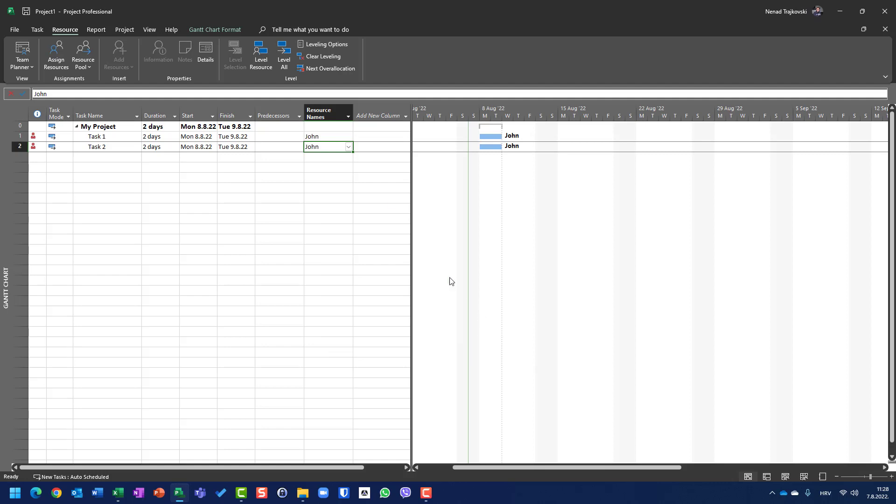
pyautogui.click(320, 43)
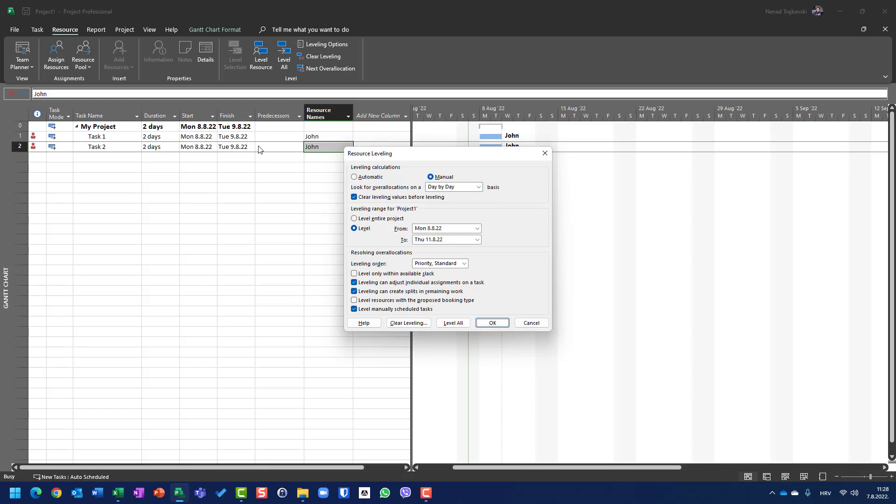
pyautogui.click(452, 323)
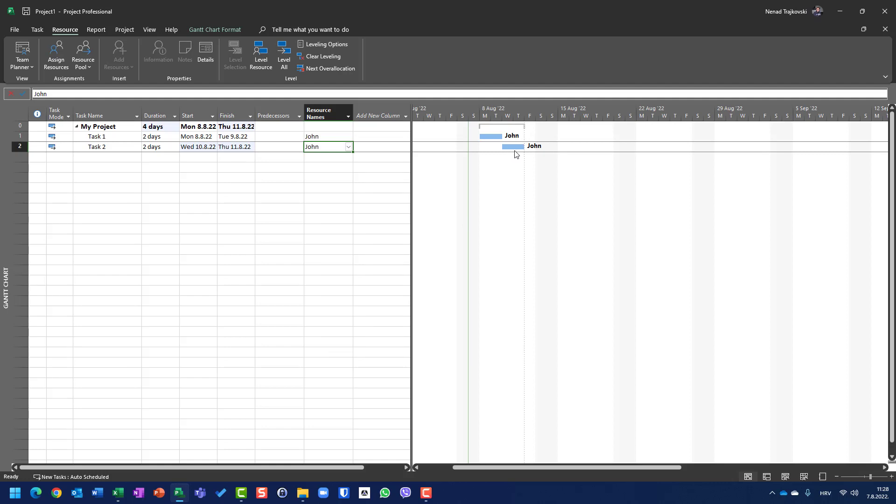
pyautogui.moveTo(518, 147)
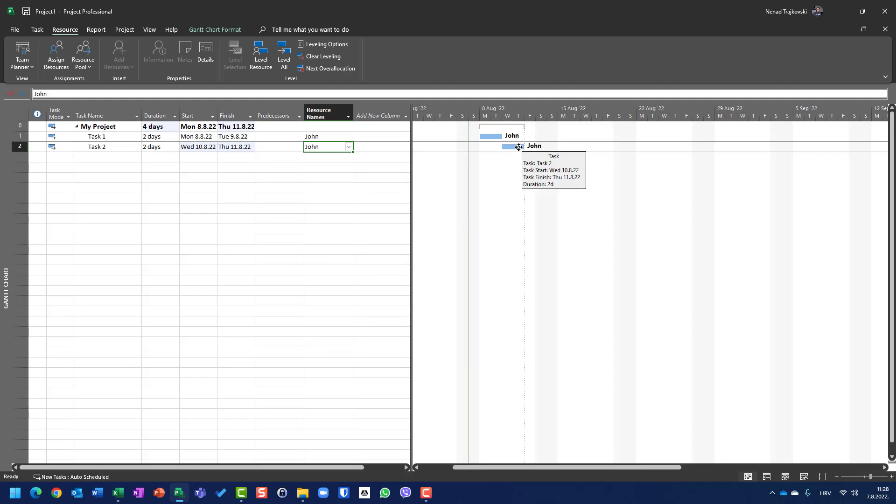
pyautogui.click(331, 45)
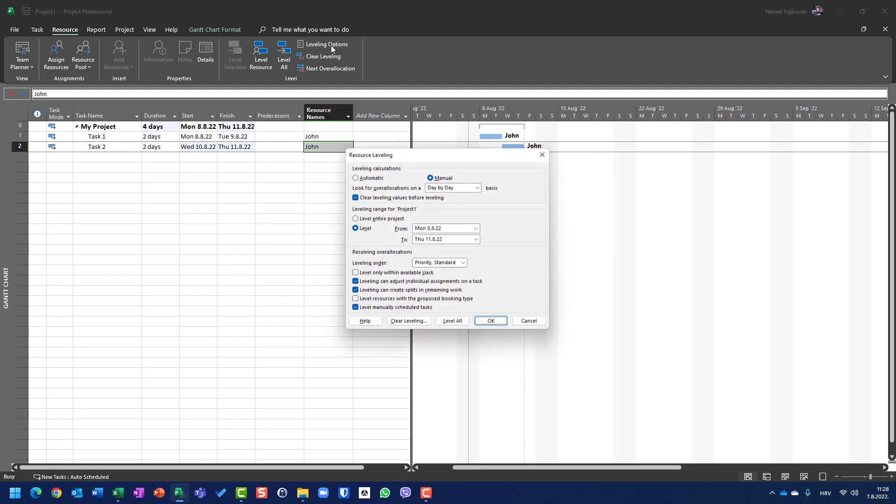
pyautogui.click(530, 321)
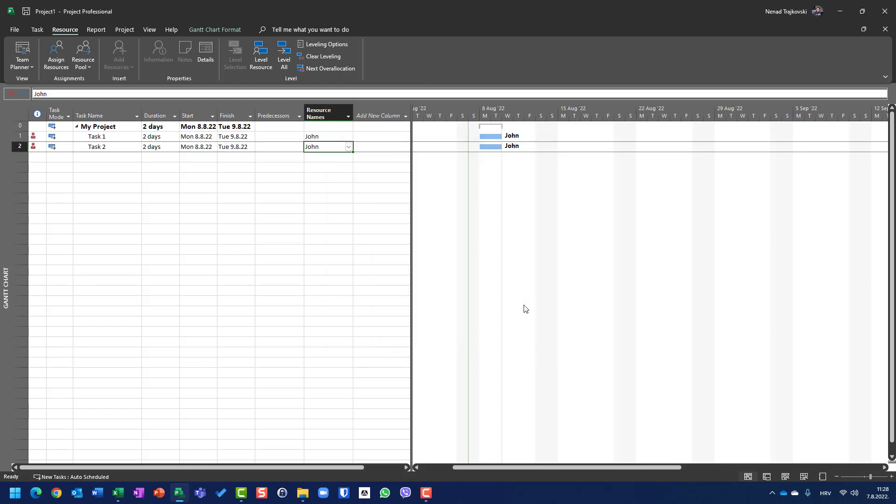
# Set the leveling options to look for overallocations on a Week by Week basis and apply them.
pyautogui.click(326, 44)
pyautogui.click(479, 187)
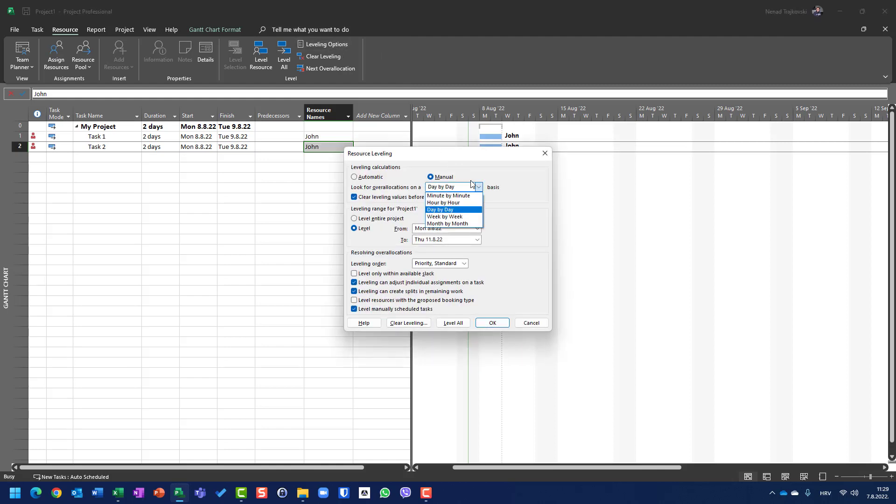
pyautogui.click(434, 216)
pyautogui.click(492, 323)
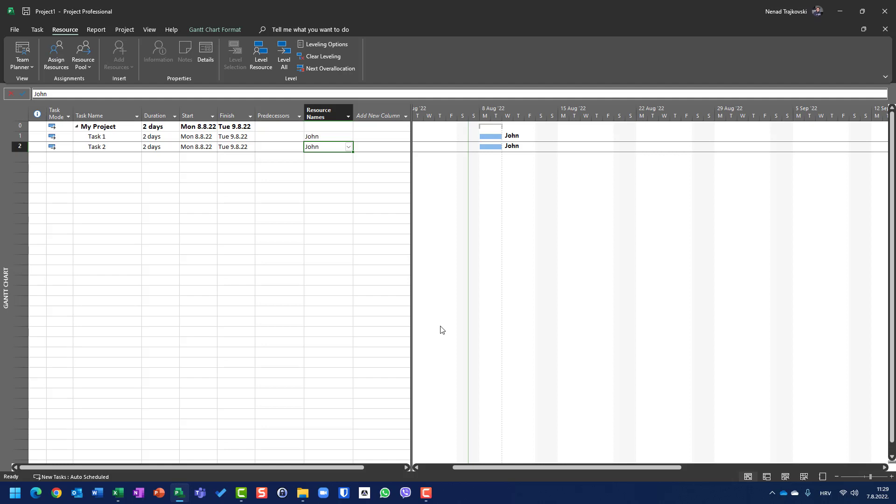
pyautogui.click(336, 44)
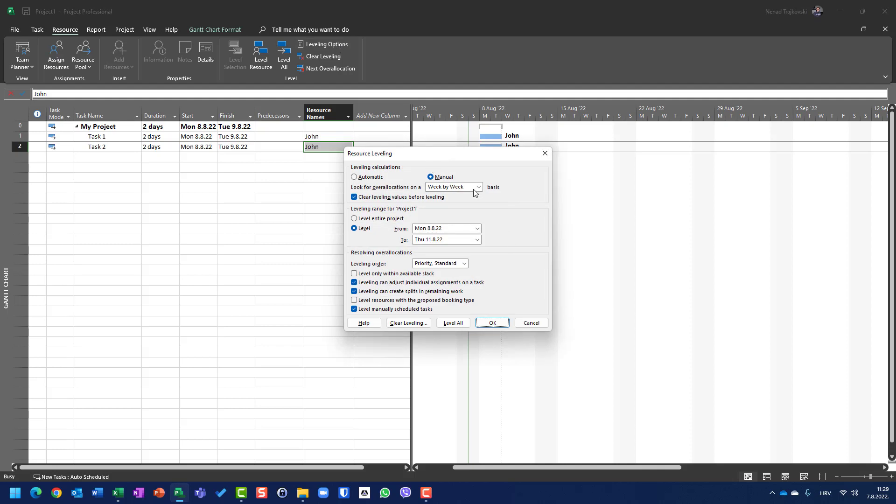
pyautogui.click(537, 325)
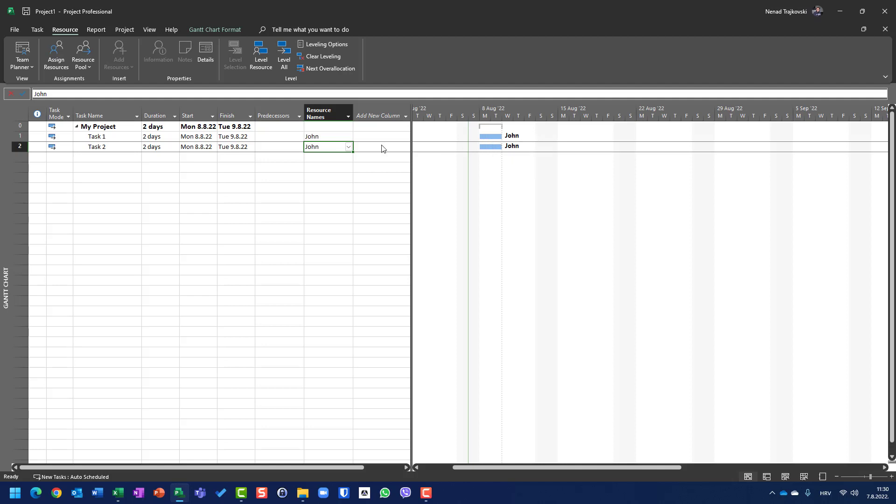
# Set the durations of Task 1 and Task 2 to 4 days each.
pyautogui.click(158, 137)
pyautogui.write('4')
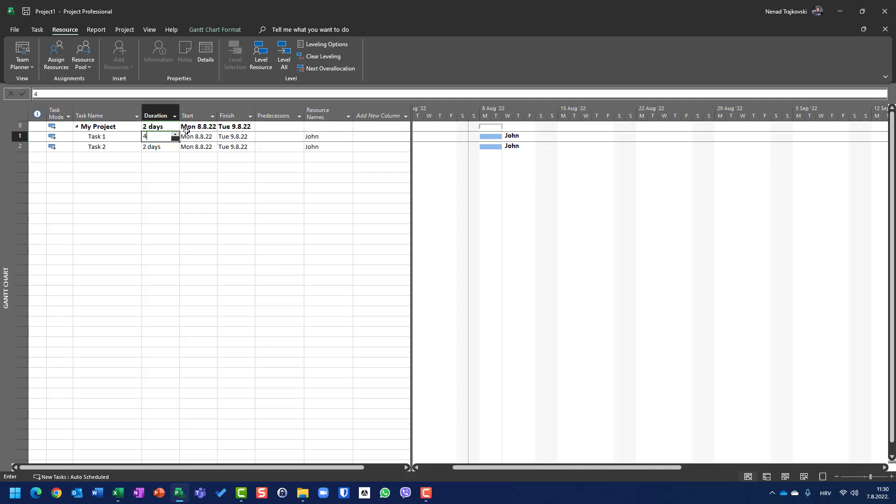
pyautogui.press('Return')
pyautogui.write('4')
pyautogui.press('Return')
pyautogui.press('Up')
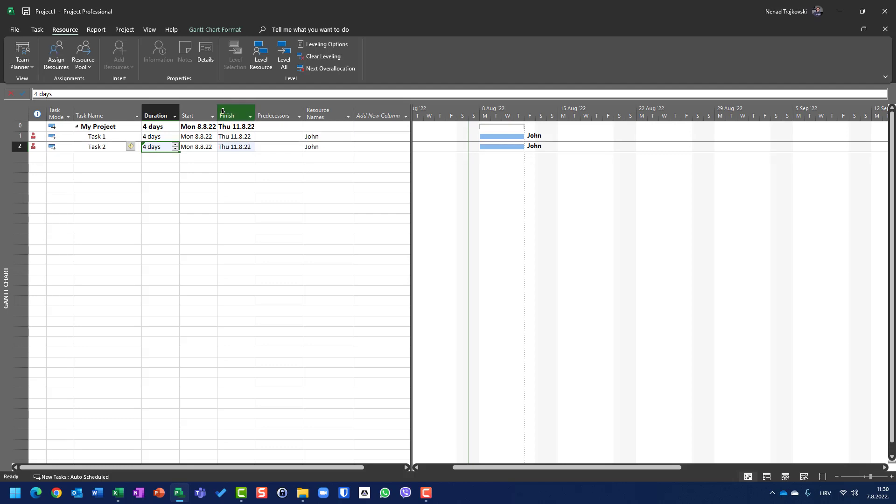
# Level all resources with the Week by Week basis and undo the leveling.
pyautogui.click(333, 45)
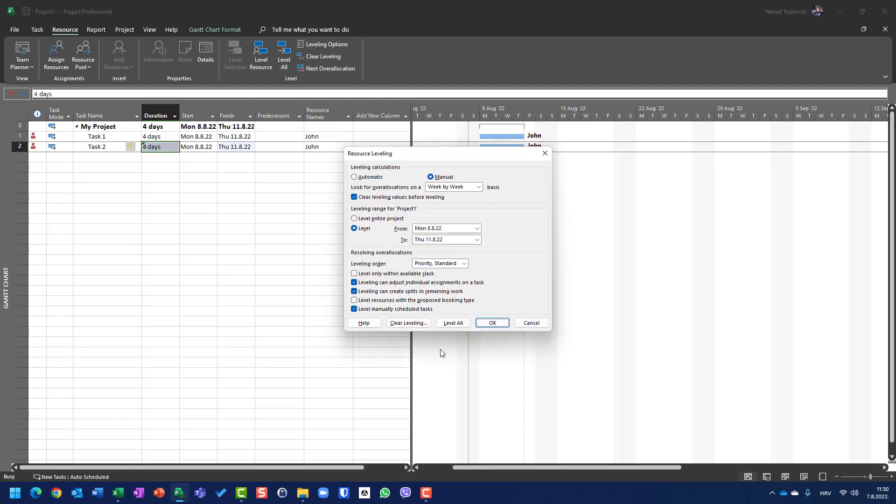
pyautogui.click(455, 324)
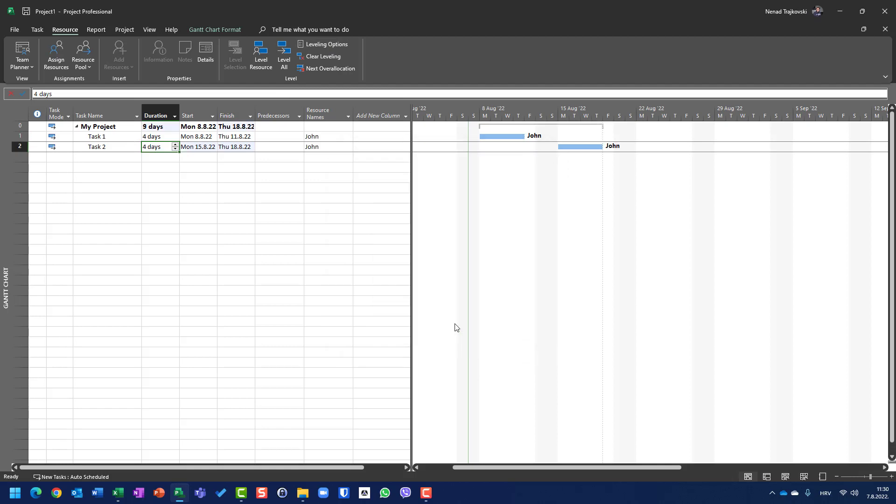
pyautogui.hotkey('ctrl', 'z')
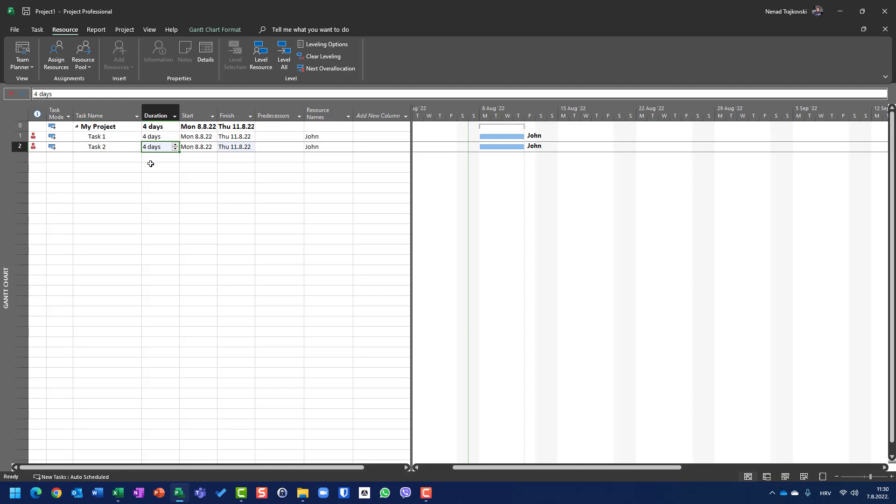
# Set the duration of Task 2 to 1 day and check the leveling options.
pyautogui.write('1')
pyautogui.press('Return')
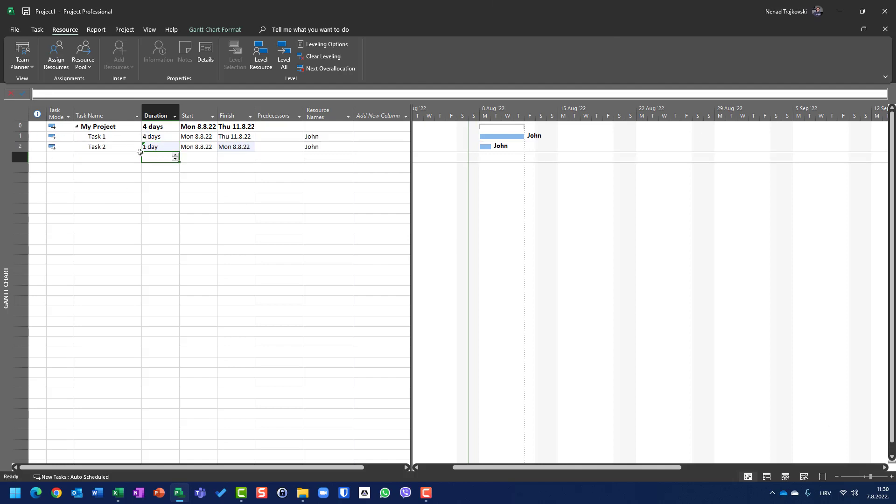
pyautogui.click(317, 44)
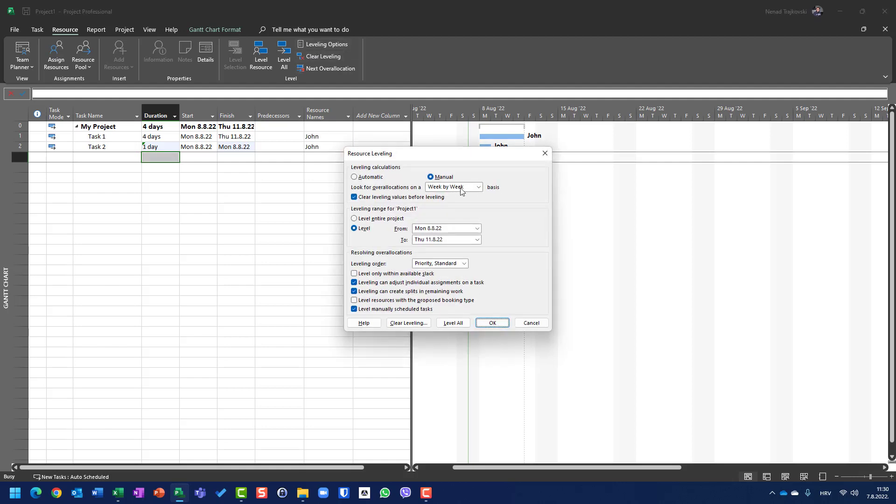
pyautogui.click(526, 325)
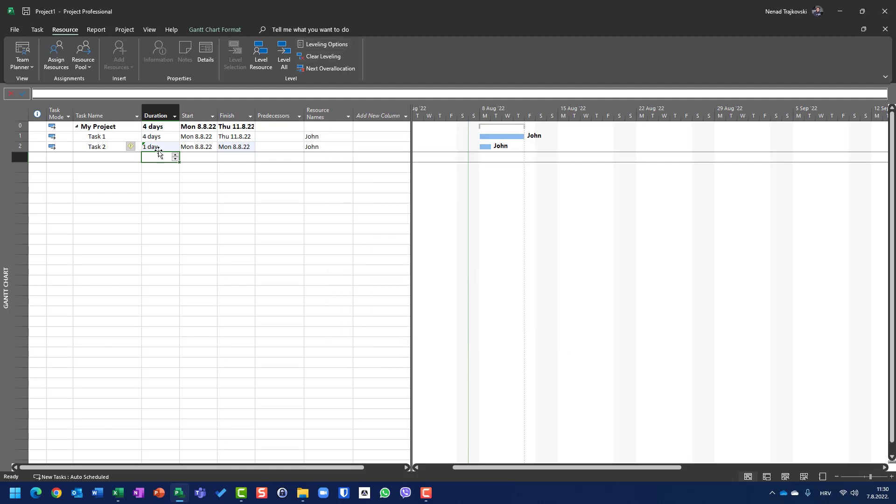
# Set the duration of Task 2 to 2 days and review the leveling options without changing them.
pyautogui.click(157, 145)
pyautogui.write('2')
pyautogui.press('Return')
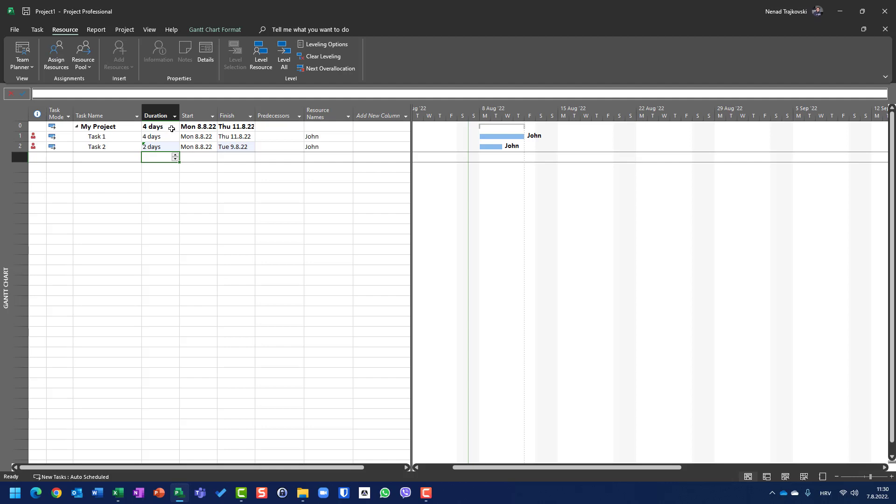
pyautogui.click(315, 44)
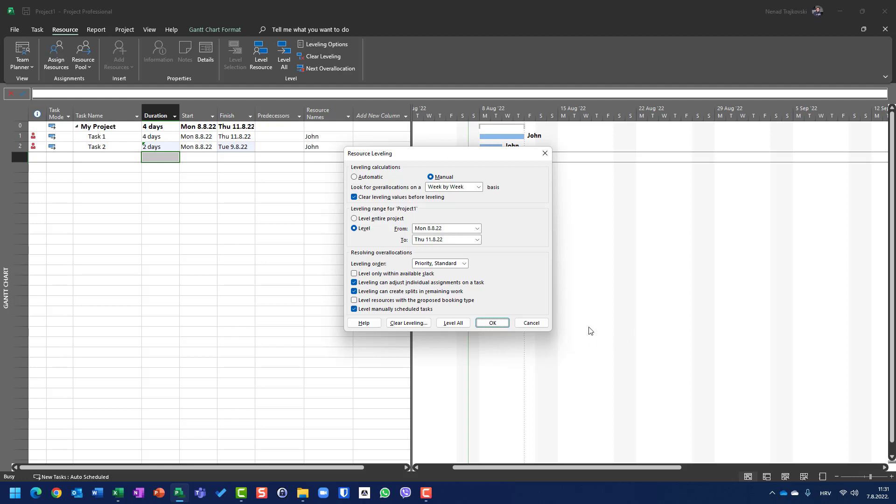
pyautogui.click(531, 323)
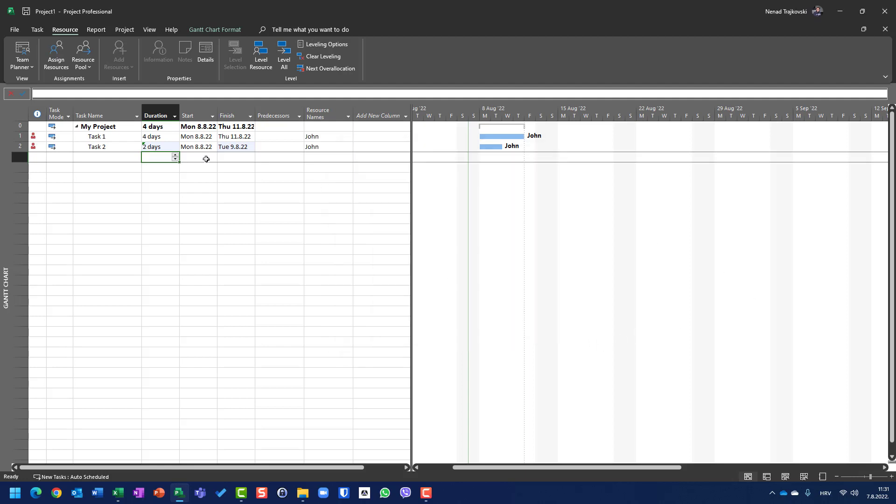
# Set the durations of Task 1 to 3 days and Task 2 to 2 days.
pyautogui.click(162, 135)
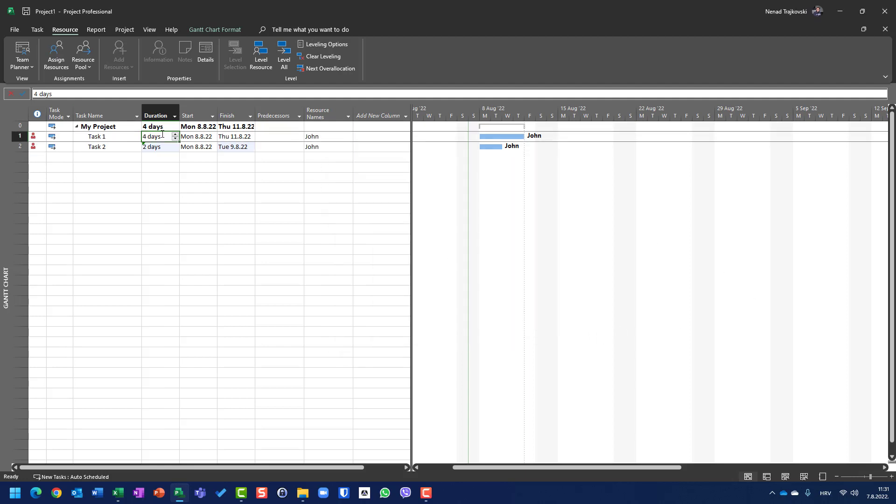
pyautogui.write('3')
pyautogui.press('Return')
pyautogui.write('2')
pyautogui.press('Return')
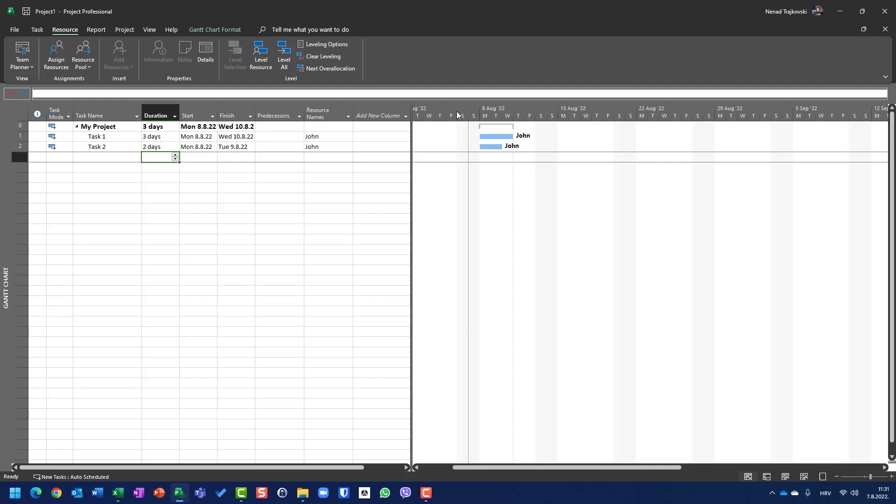
# Examine the shared resource's daily work hours for Task 1 and Task 2 on Monday in the Resource Usage view.
pyautogui.click(141, 30)
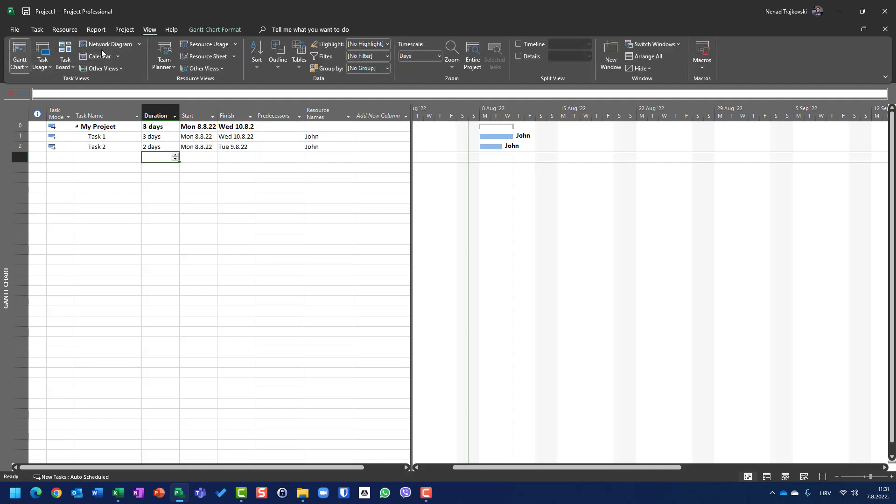
pyautogui.click(196, 45)
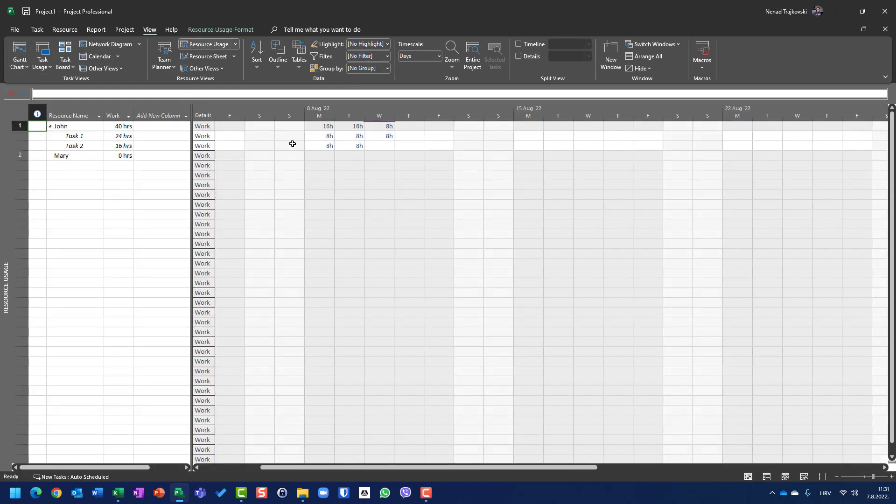
pyautogui.moveTo(330, 137); pyautogui.dragTo(330, 146)
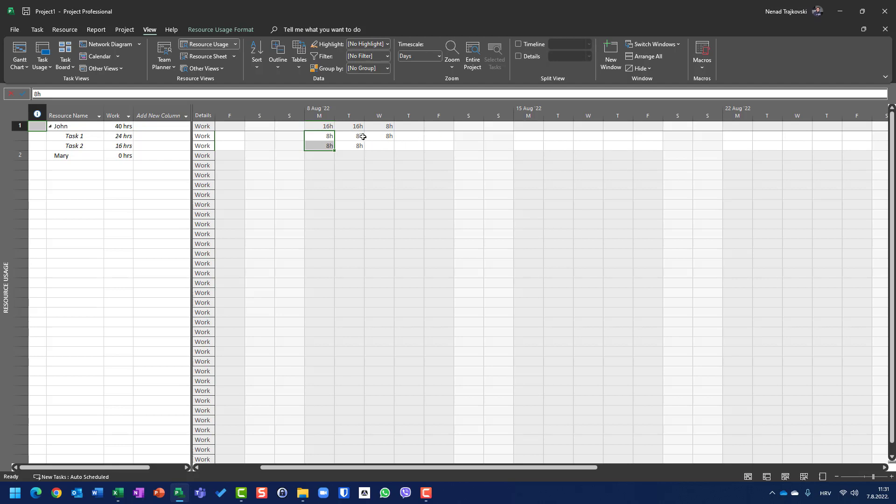
pyautogui.click(320, 129)
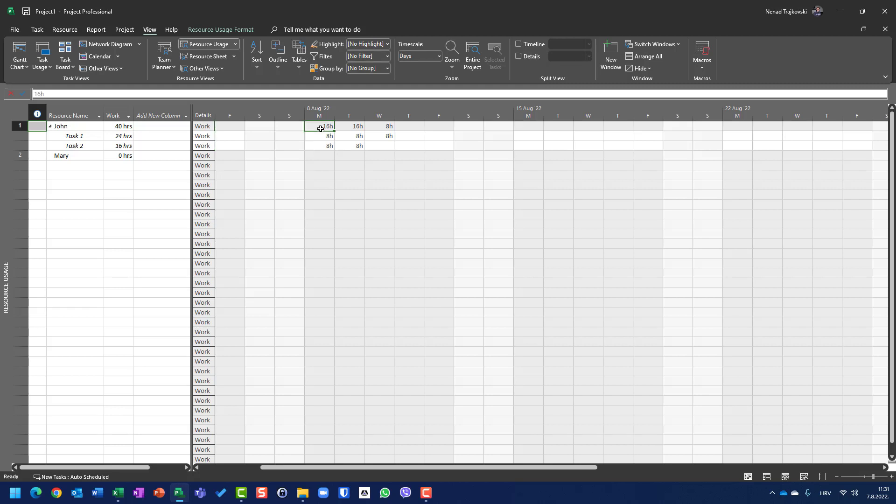
# Set the leveling options to look for overallocations on a Day by Day basis and apply them.
pyautogui.click(65, 29)
pyautogui.click(326, 44)
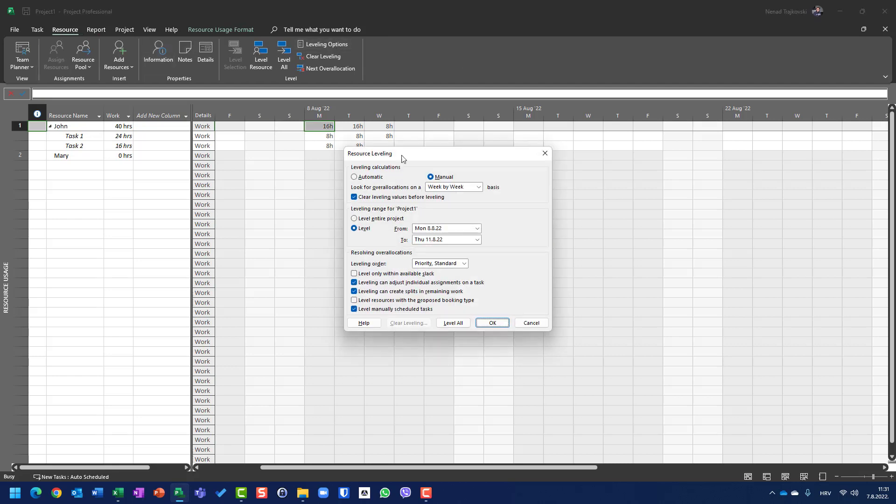
pyautogui.click(442, 188)
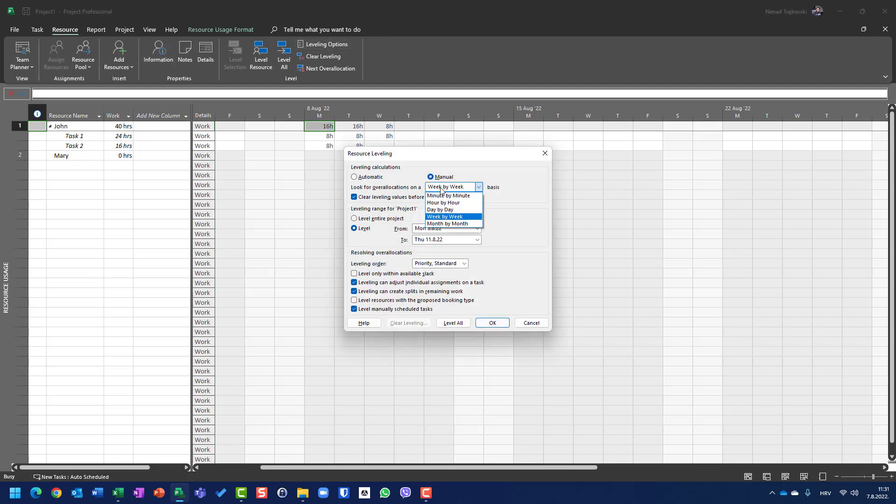
pyautogui.click(439, 212)
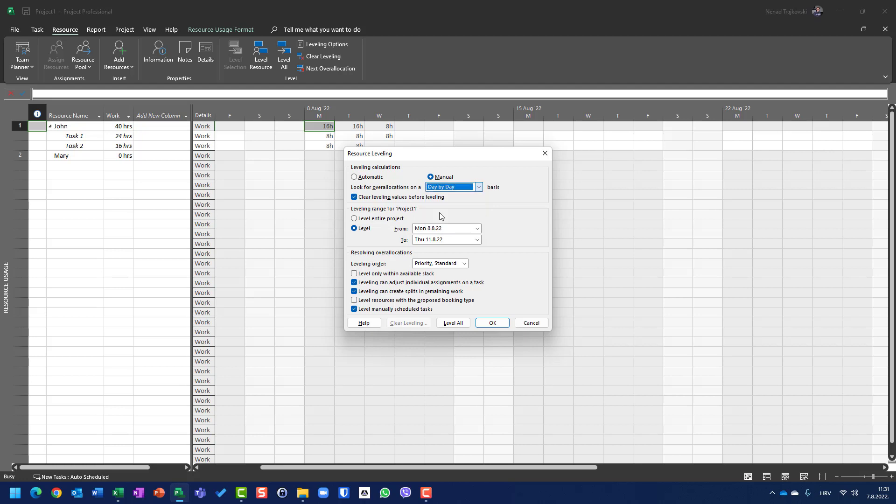
pyautogui.click(478, 323)
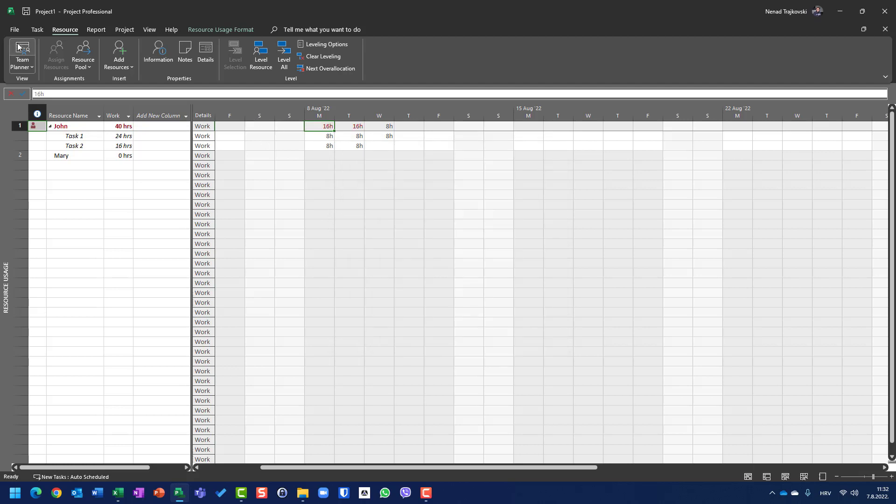
# Return to the Gantt Chart view and open the leveling options.
pyautogui.click(37, 30)
pyautogui.click(44, 52)
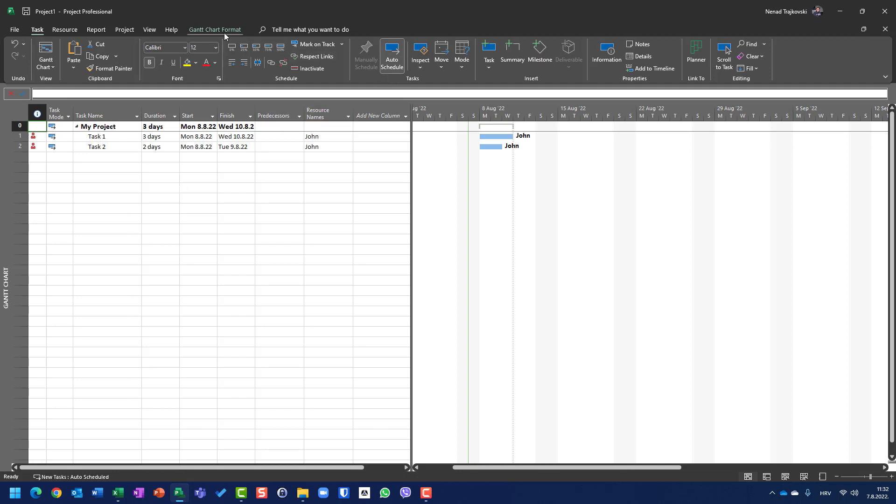
pyautogui.click(65, 30)
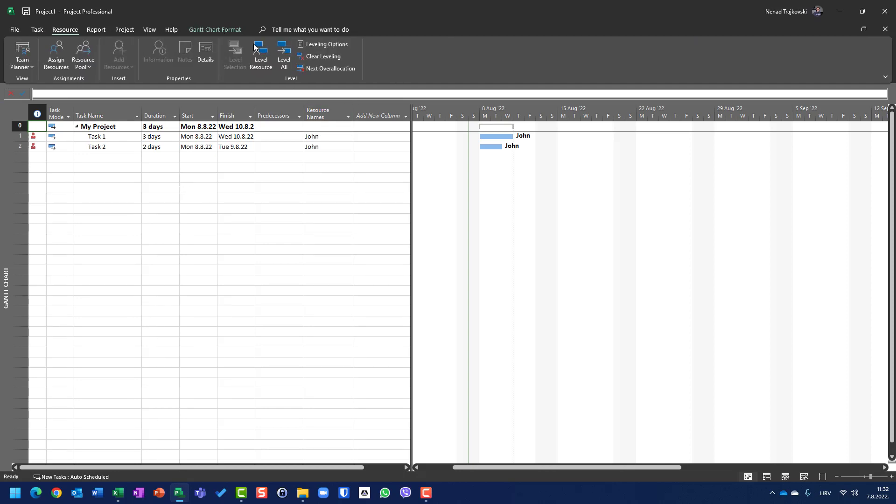
pyautogui.click(315, 44)
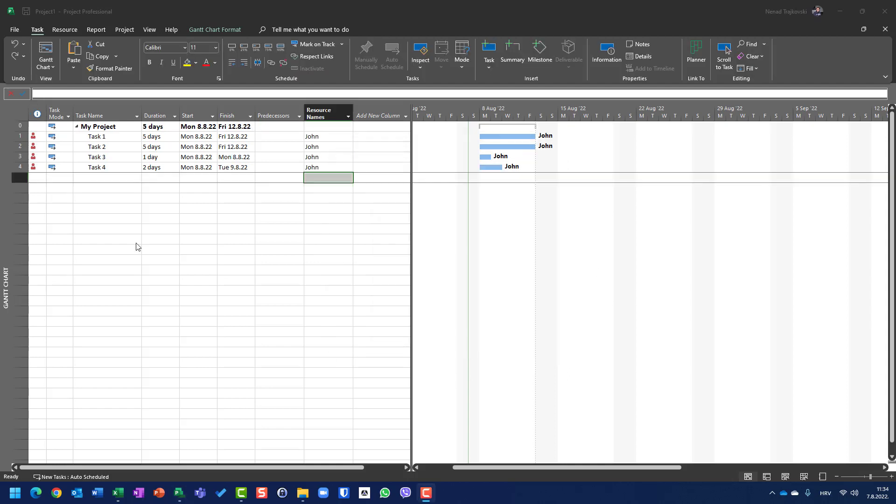
# Make Task 1 the predecessor of Task 2 and Task 3 the predecessor of Task 4.
pyautogui.click(280, 146)
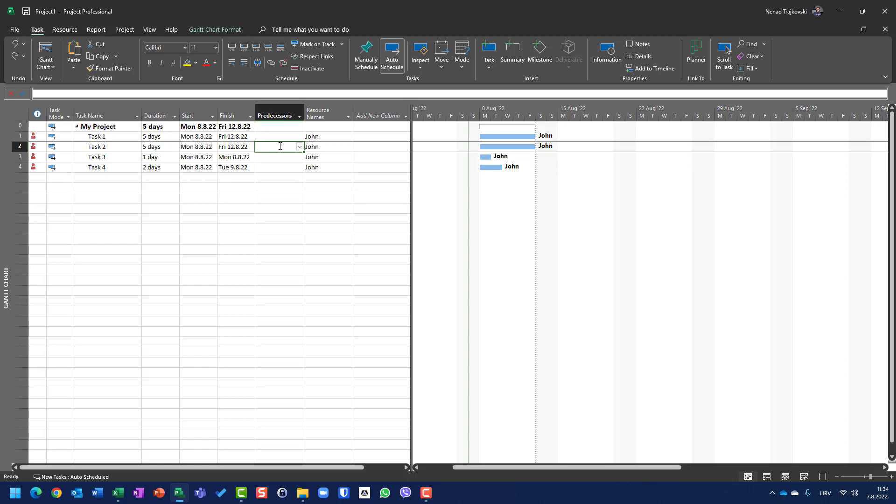
pyautogui.write('1')
pyautogui.press('Return')
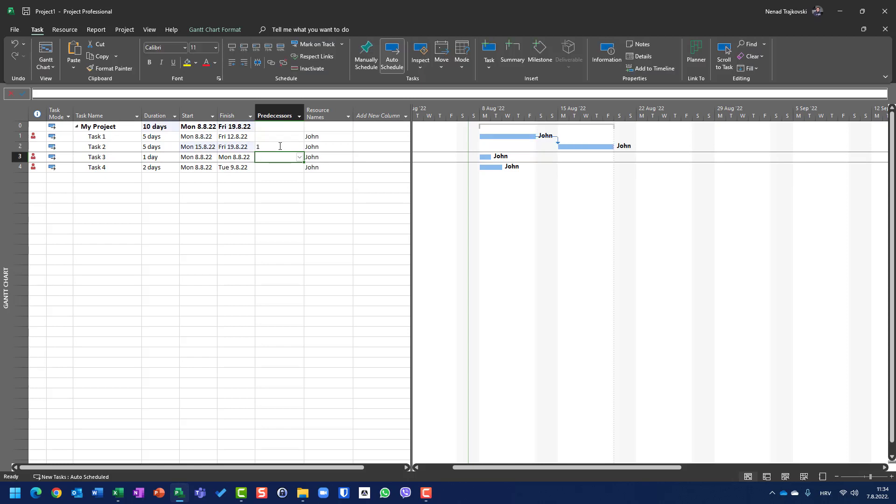
pyautogui.press('Return')
pyautogui.write('3')
pyautogui.press('Return')
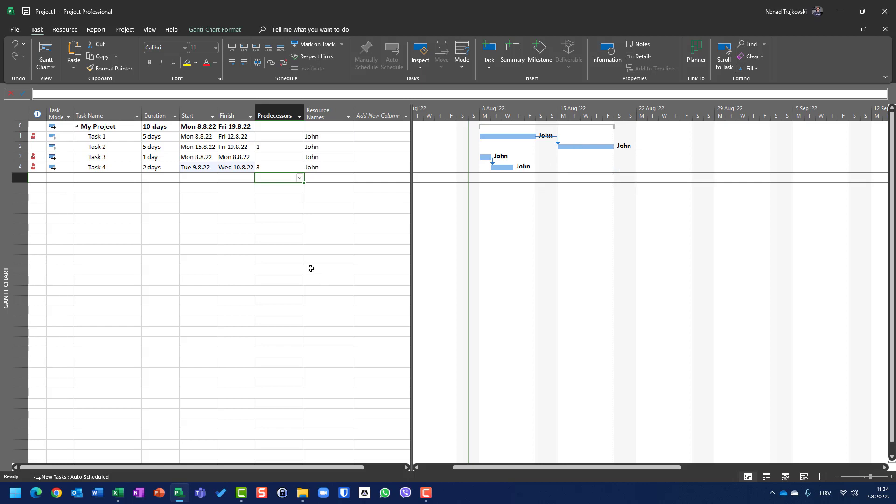
# Switch the project to the Detail Gantt view.
pyautogui.click(48, 70)
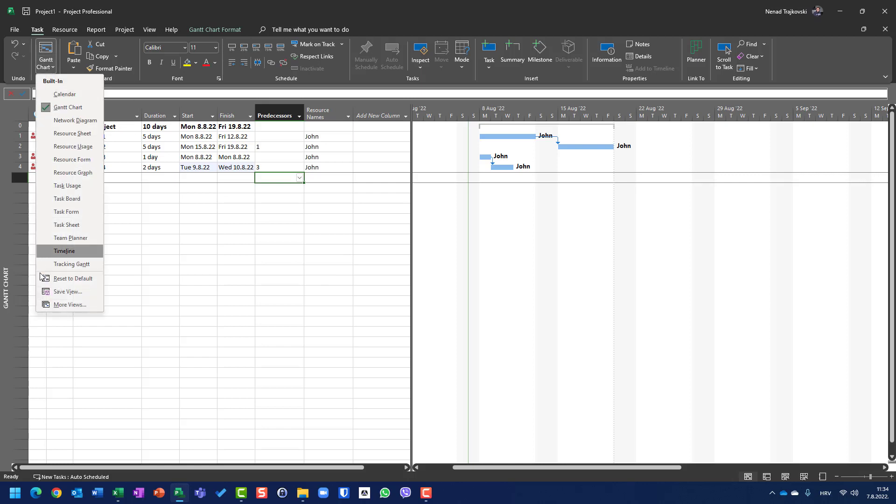
pyautogui.click(65, 305)
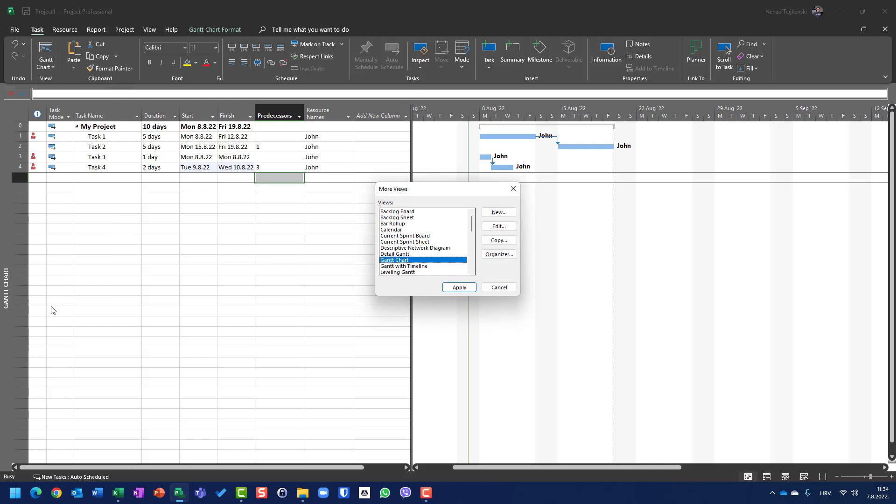
pyautogui.click(410, 253)
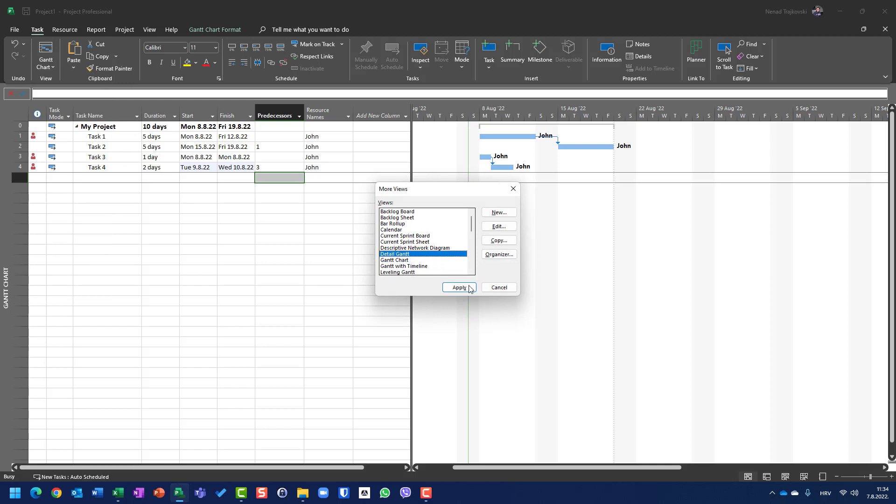
pyautogui.click(459, 287)
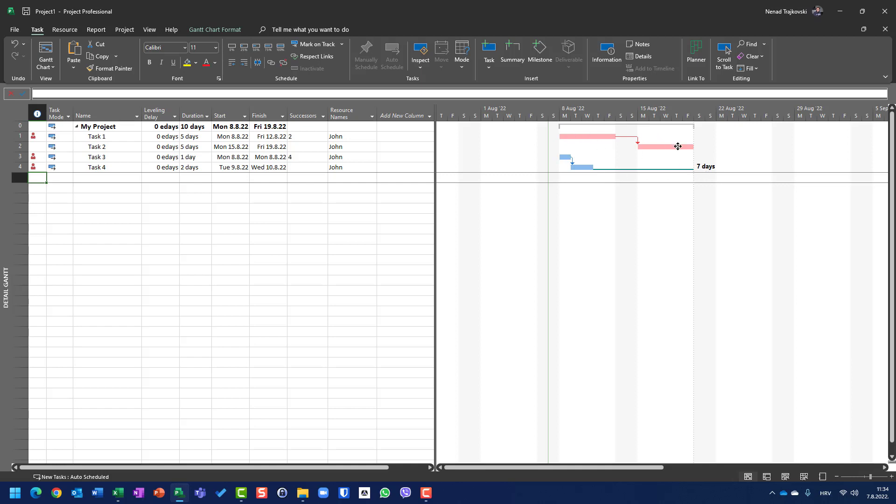
pyautogui.moveTo(678, 147)
# Enable leveling only within available slack, try it by leveling all resources, and undo the leveling.
pyautogui.click(64, 29)
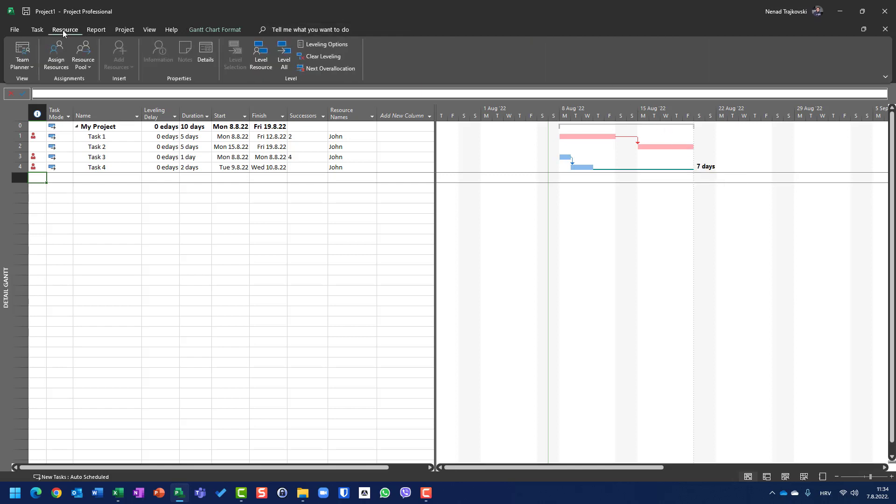
pyautogui.click(327, 45)
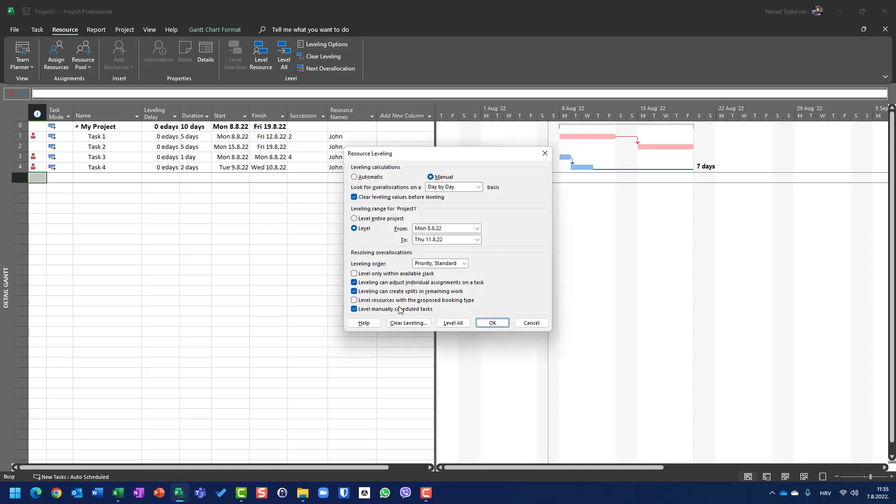
pyautogui.click(395, 274)
pyautogui.click(463, 323)
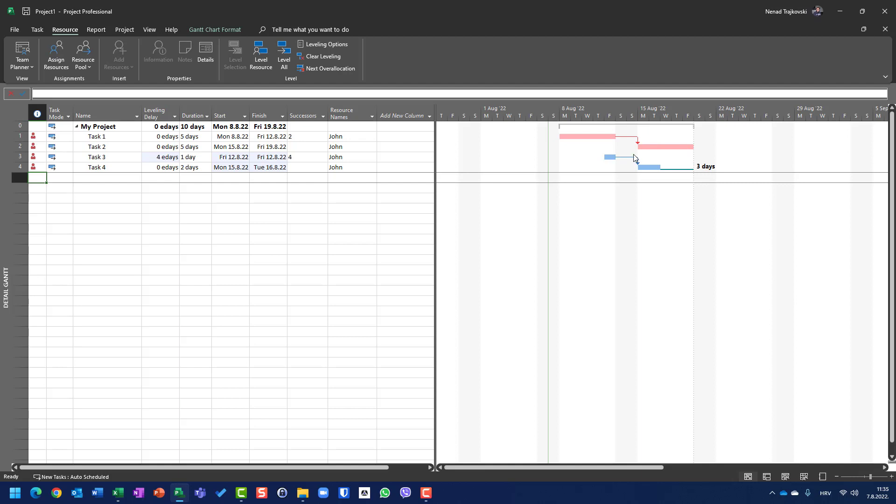
pyautogui.hotkey('ctrl', 'z')
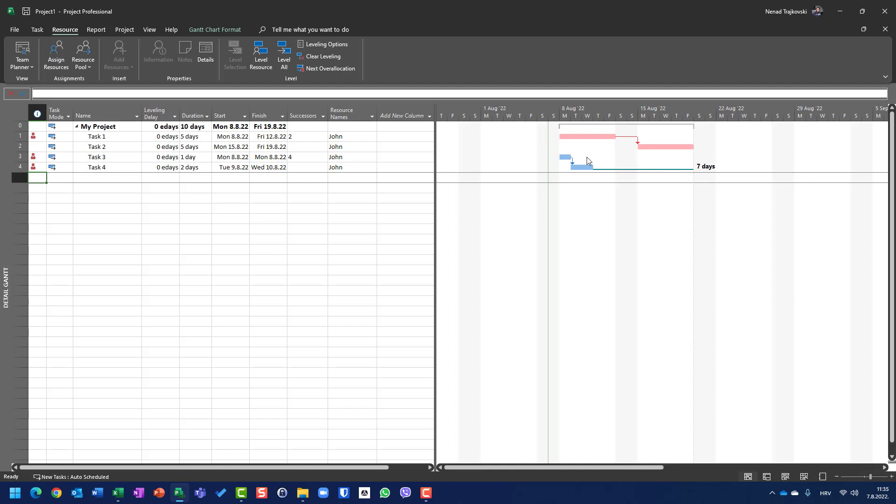
# Level all resources again with the Day by Day basis and only within available slack.
pyautogui.click(326, 44)
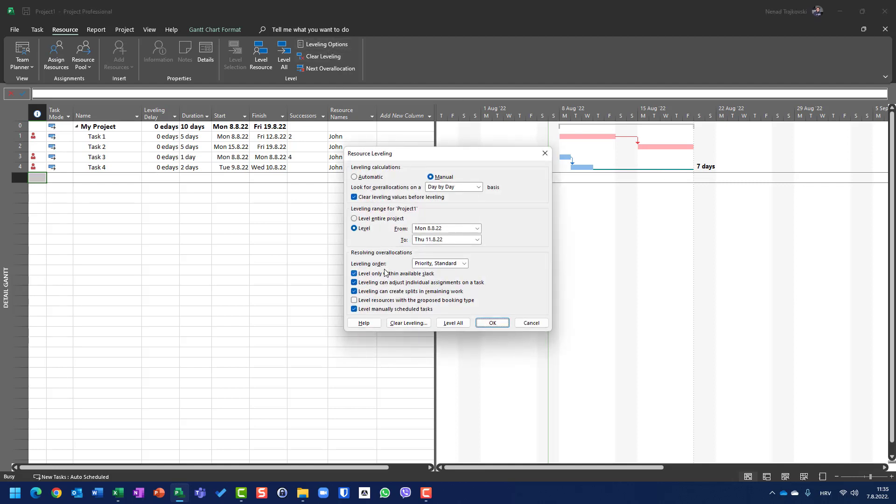
pyautogui.click(444, 323)
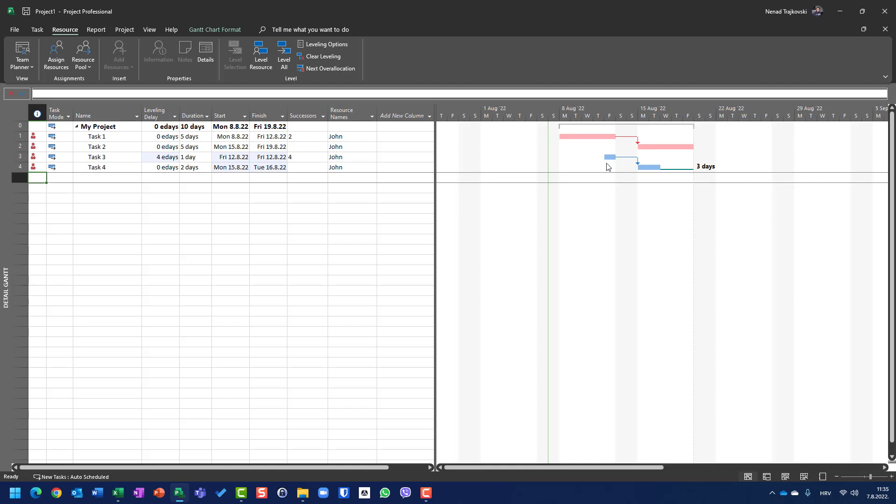
# Turn off leveling only within available slack in the resource leveling options.
pyautogui.click(312, 43)
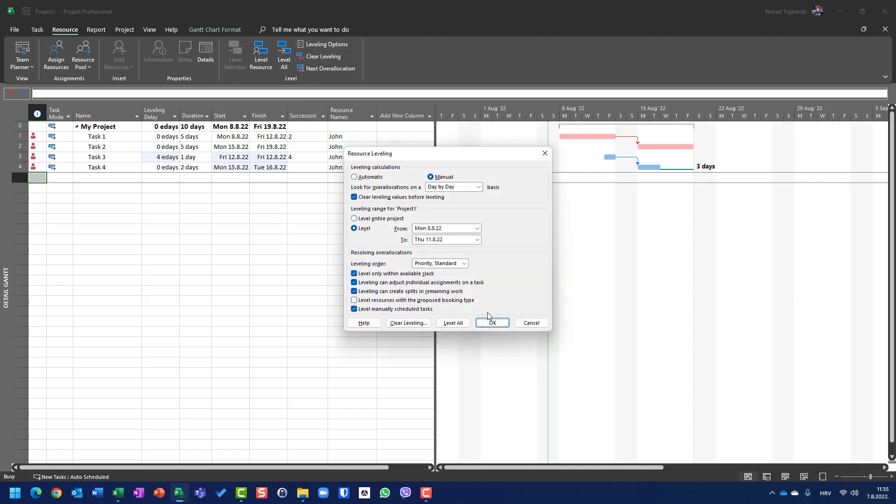
pyautogui.click(500, 324)
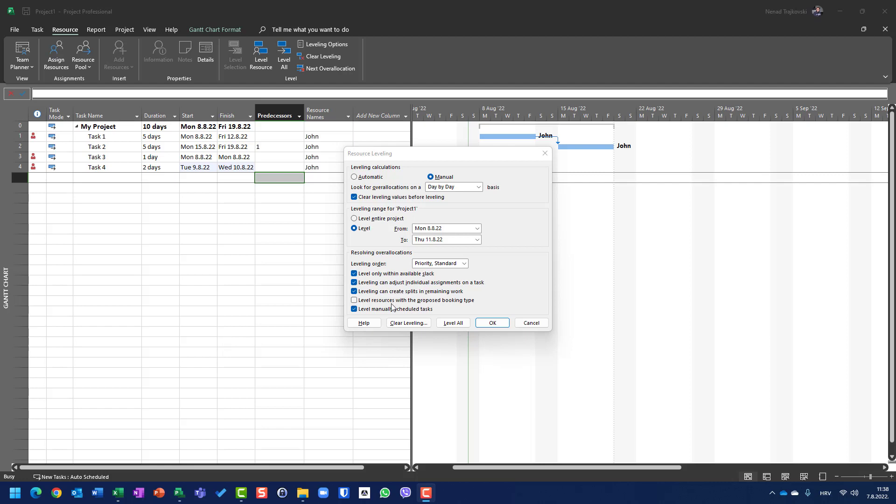
pyautogui.click(378, 274)
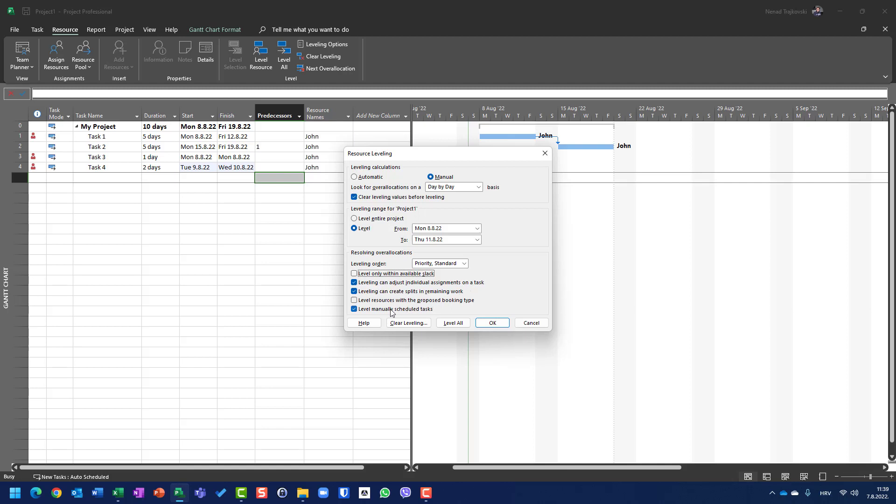
pyautogui.click(491, 322)
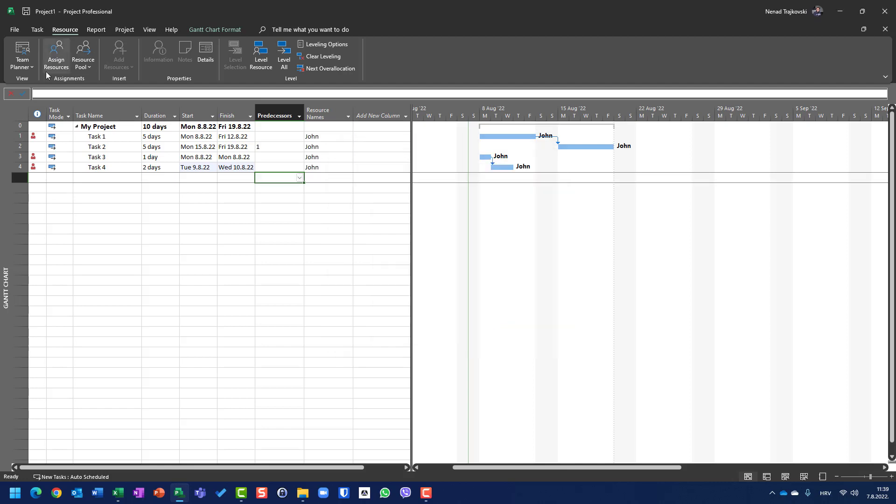
# Delete Task 1 through Task 4 from the project.
pyautogui.moveTo(38, 137); pyautogui.dragTo(43, 167)
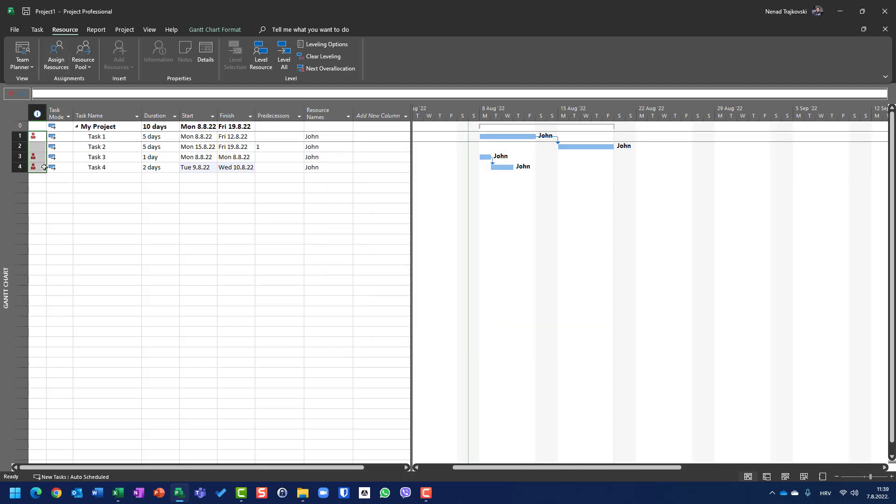
pyautogui.moveTo(20, 136); pyautogui.dragTo(28, 168)
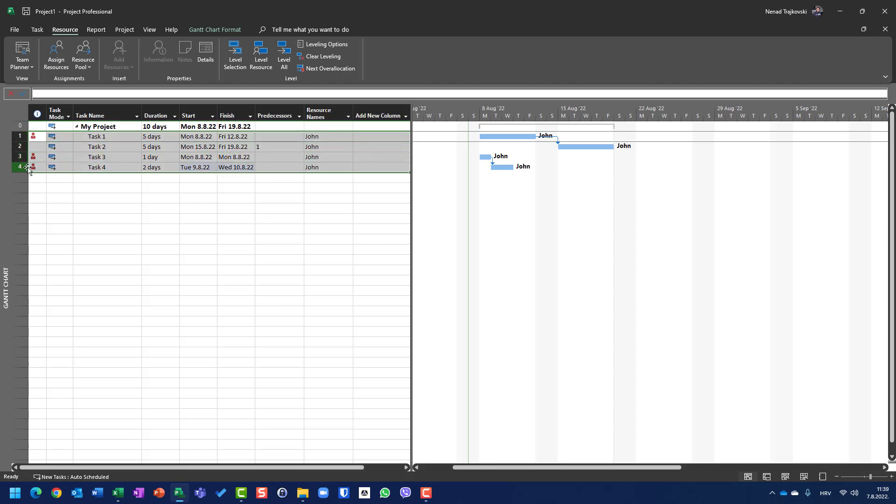
pyautogui.press('Delete')
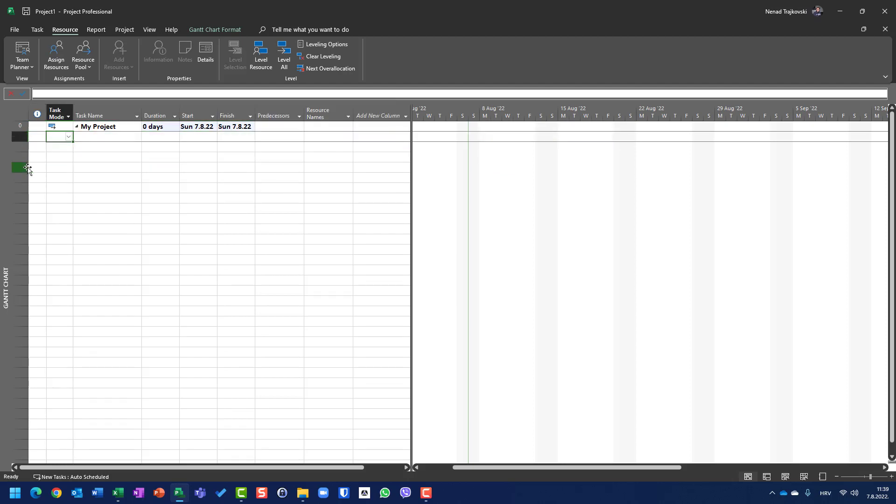
# Add two new tasks named Task 1 and Task 2 under My Project.
pyautogui.press('Right')
pyautogui.write('Task ')
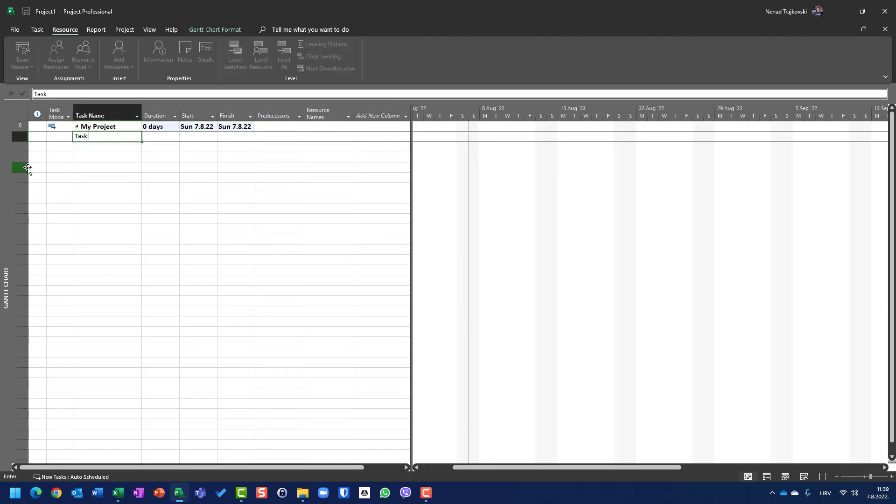
pyautogui.write('1')
pyautogui.press('Return')
pyautogui.write('Ta')
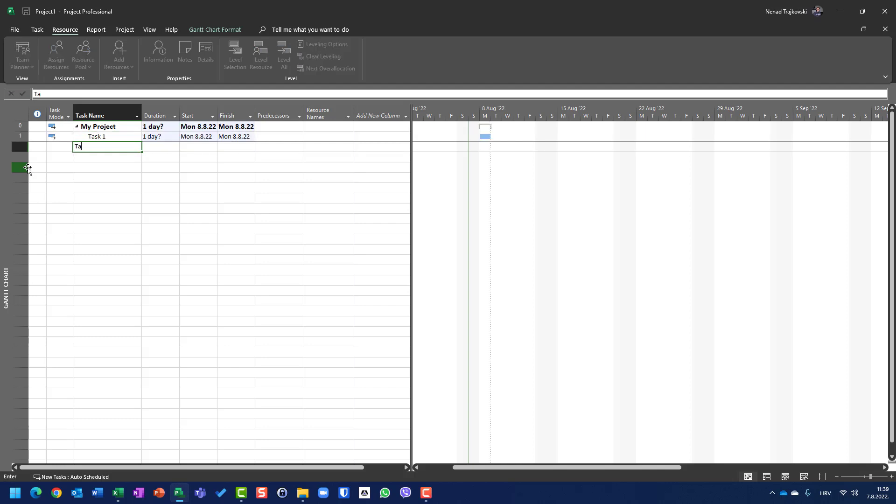
pyautogui.write('sk 2')
# Set the duration of both Task 1 and Task 2 to 4 days.
pyautogui.press('Tab')
pyautogui.press('Up')
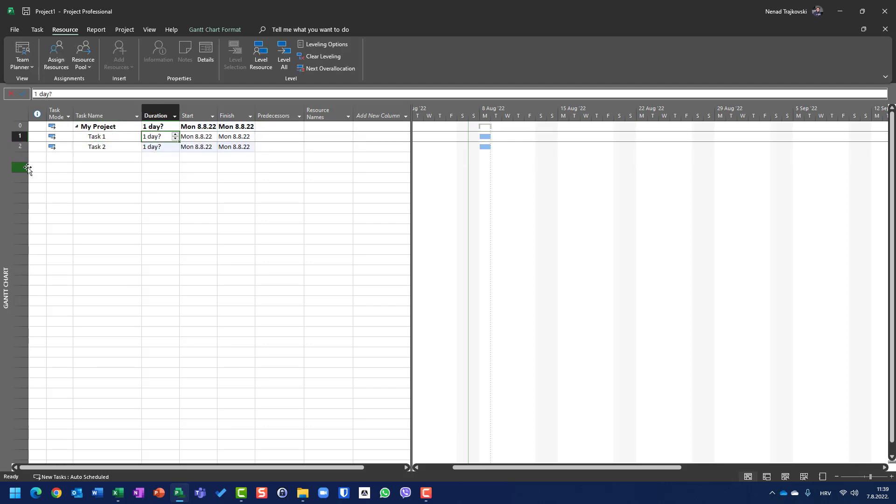
pyautogui.write('4')
pyautogui.press('Return')
pyautogui.write('4')
pyautogui.press('Return')
pyautogui.press('Up')
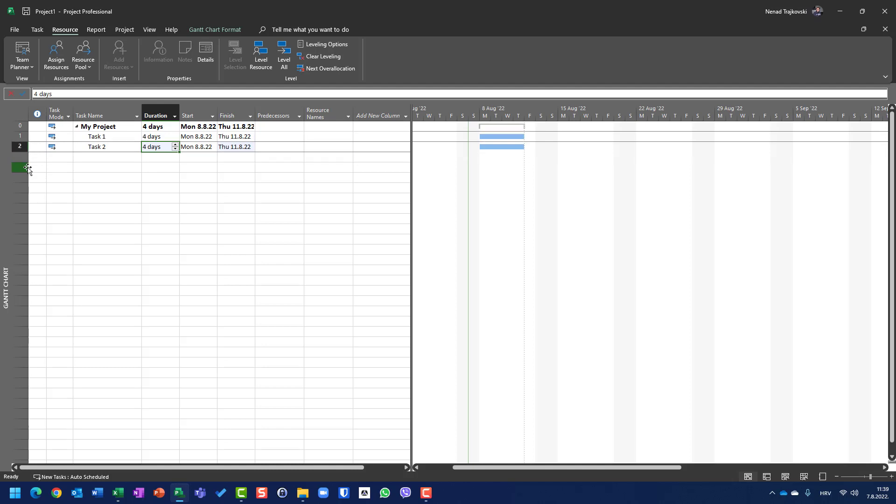
# Assign the same person as the resource for Task 1 and Task 2.
pyautogui.press('Up')
pyautogui.press('Right')
pyautogui.press('Right')
pyautogui.press('Right')
pyautogui.press('Right')
pyautogui.write('Mary')
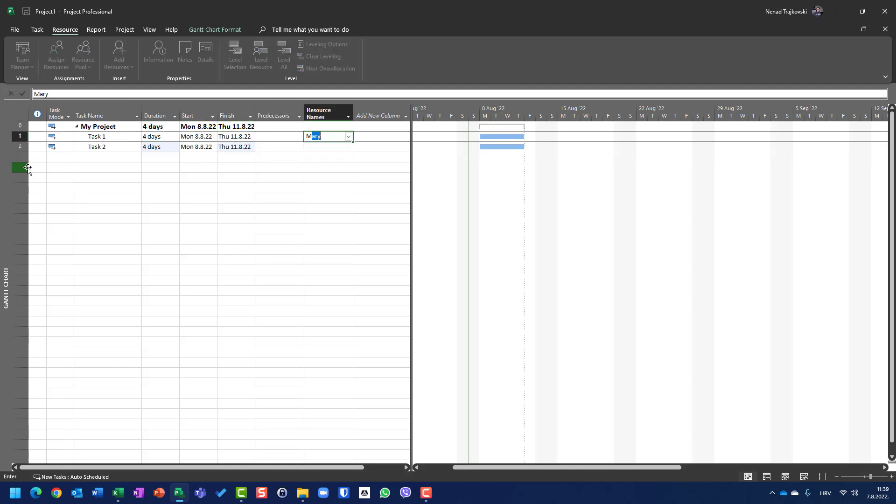
pyautogui.press('Return')
pyautogui.write('Mary')
pyautogui.press('Return')
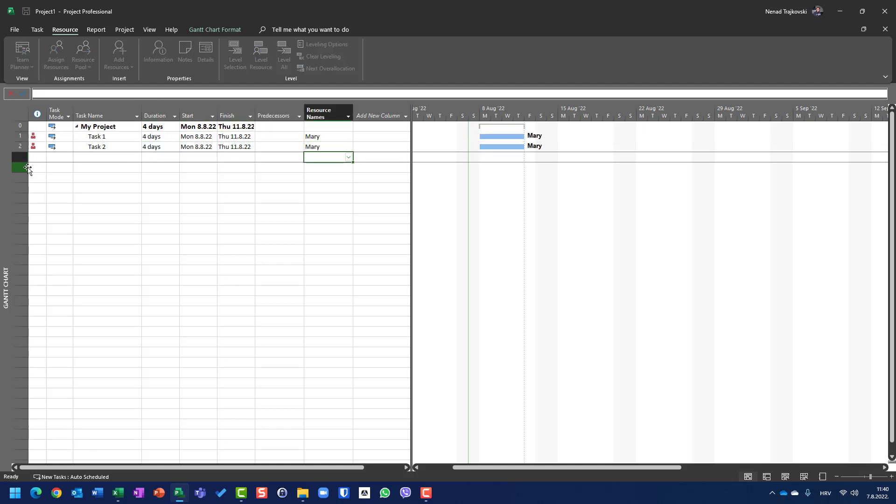
# Try leveling all resources from the leveling options with the Day by Day basis for Mon 8.8.22 to Thu 11.8.22, and undo the leveling.
pyautogui.click(102, 137)
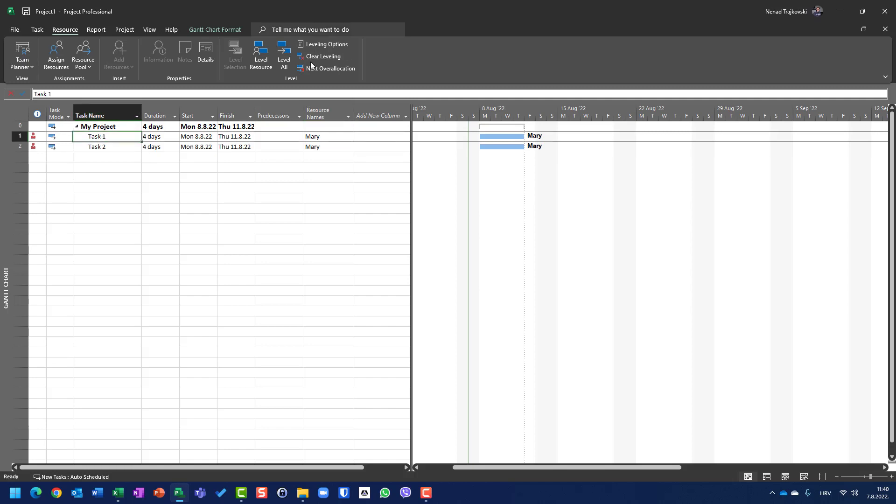
pyautogui.click(332, 46)
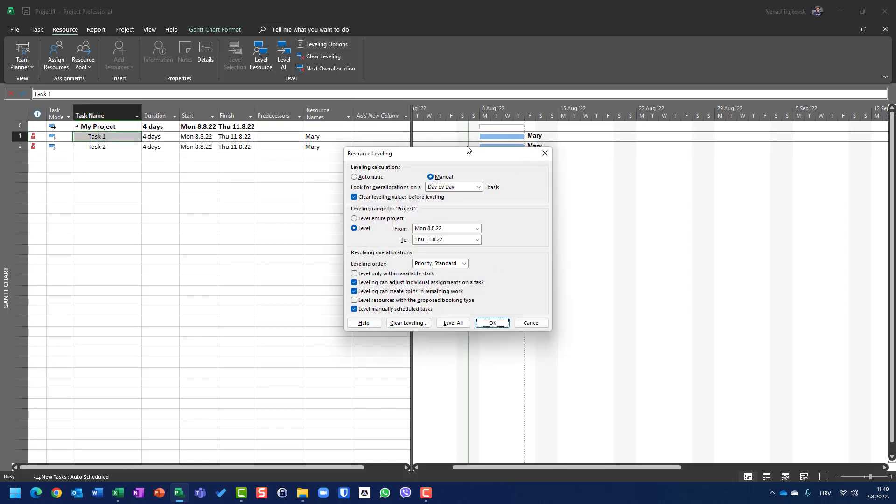
pyautogui.click(457, 323)
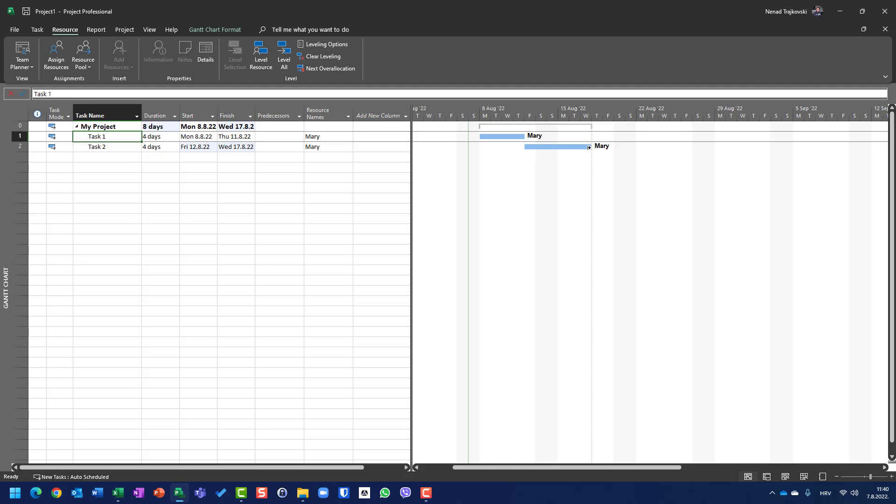
pyautogui.moveTo(588, 148)
pyautogui.hotkey('ctrl', 'z')
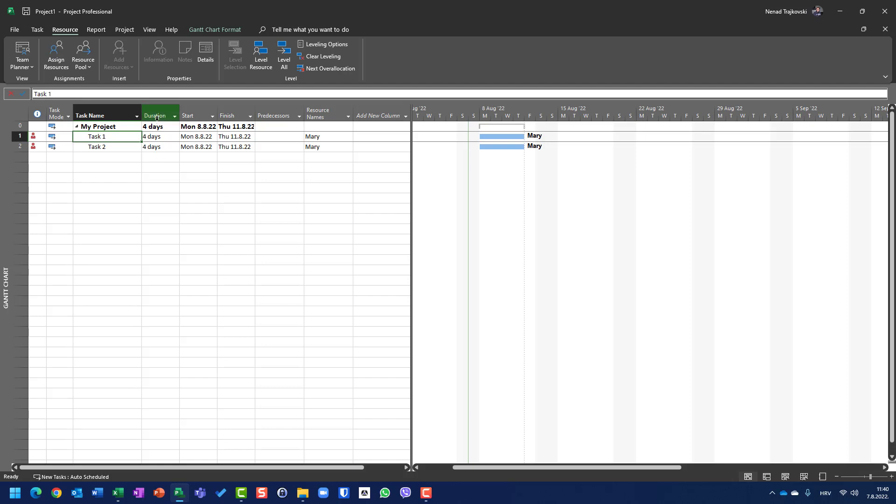
# Check Task 2's priority and choose Priority, Standard as the leveling order in the resource leveling options.
pyautogui.doubleClick(21, 146)
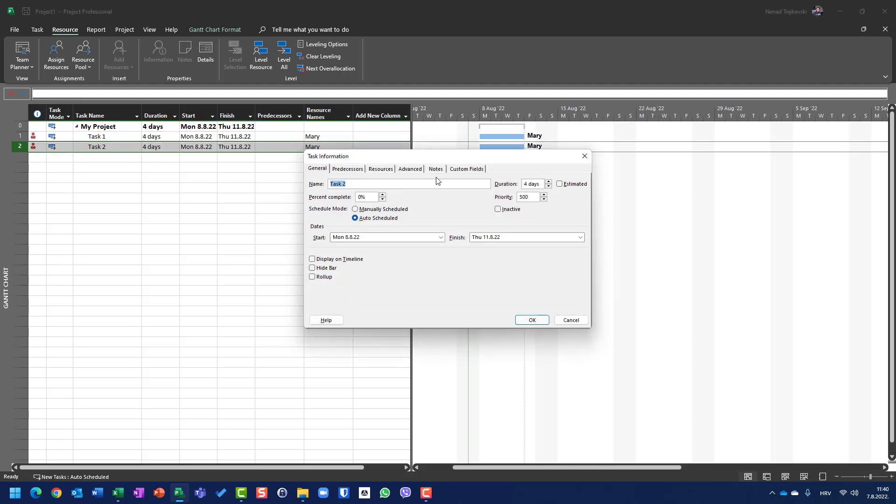
pyautogui.click(579, 323)
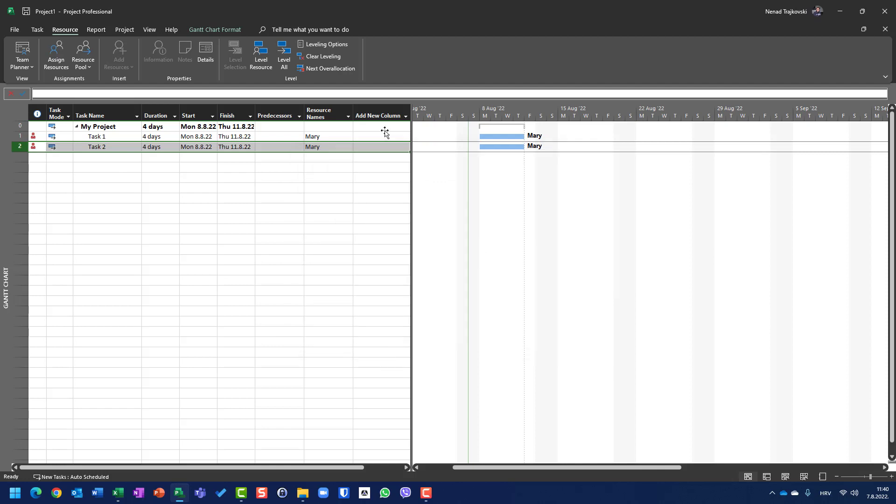
pyautogui.click(323, 44)
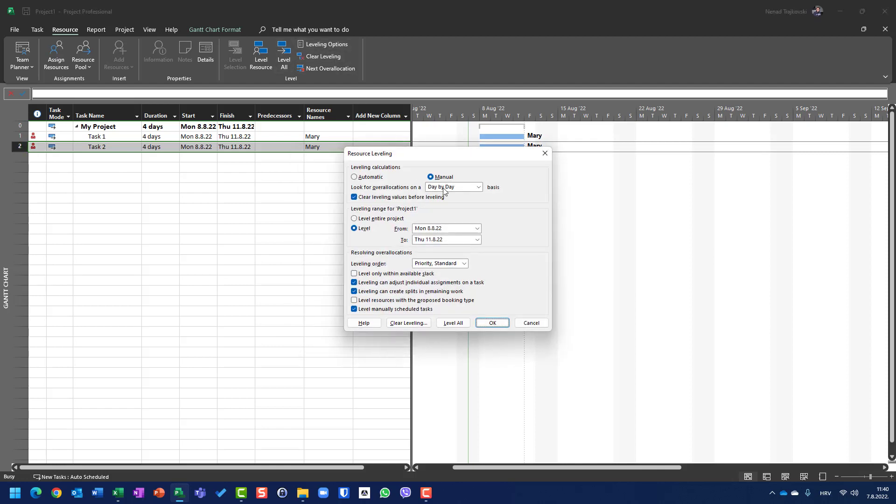
pyautogui.click(450, 264)
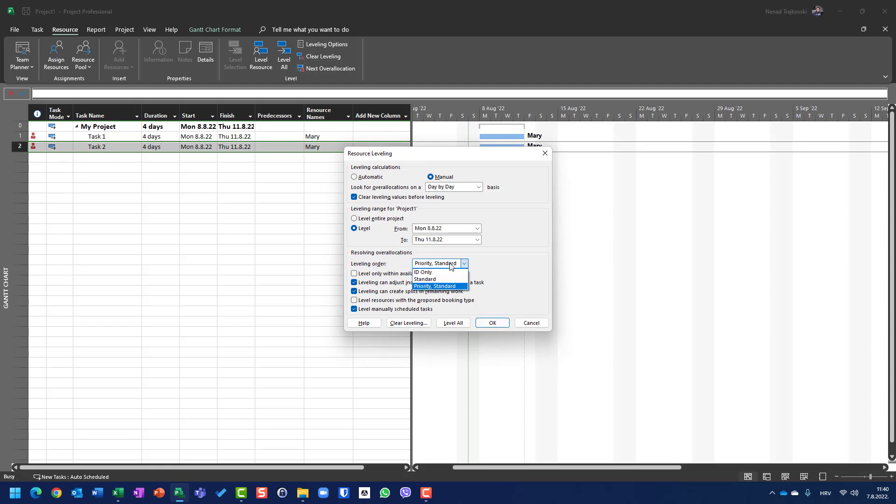
pyautogui.click(427, 287)
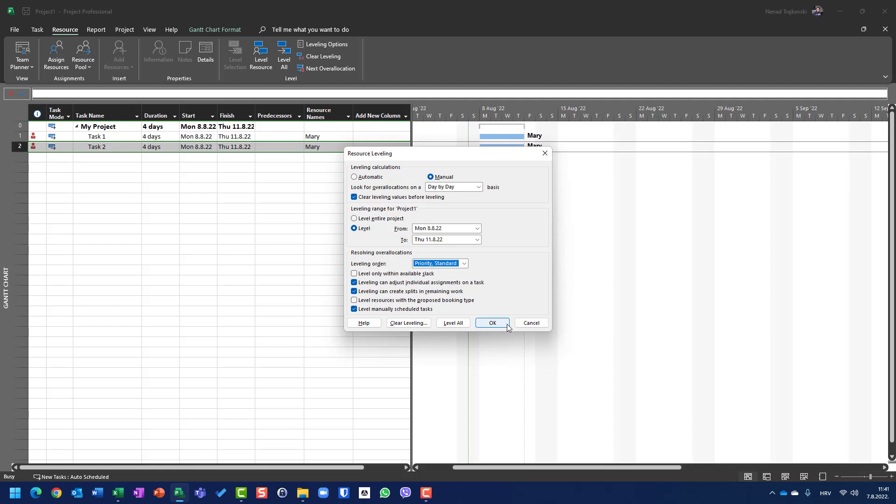
pyautogui.click(493, 323)
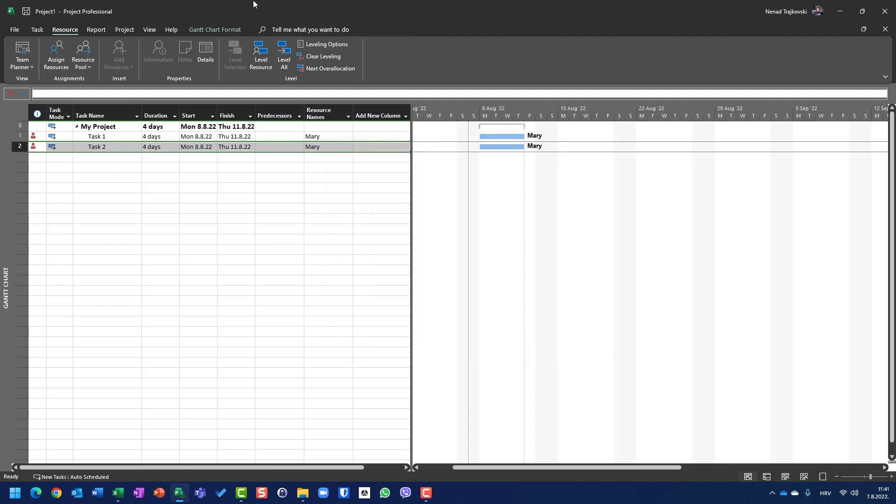
# Try leveling all resources by Priority, Standard with equal task priorities, and undo the leveling.
pyautogui.click(283, 56)
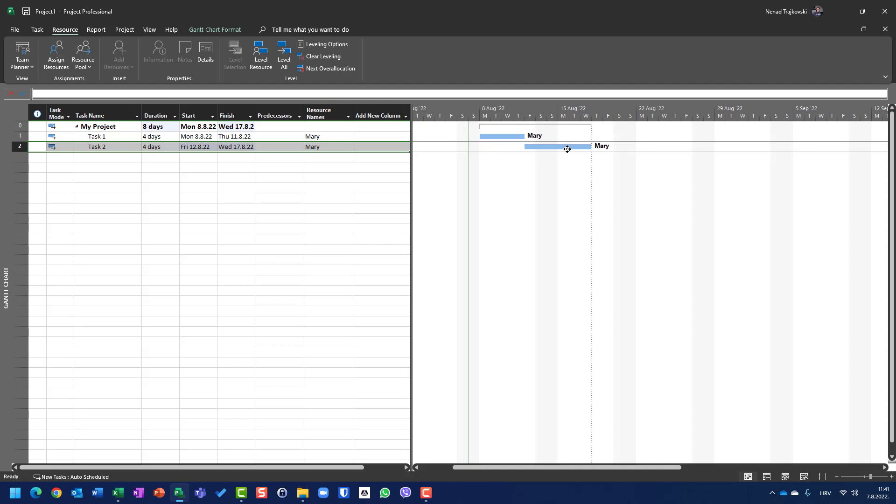
pyautogui.hotkey('ctrl', 'z')
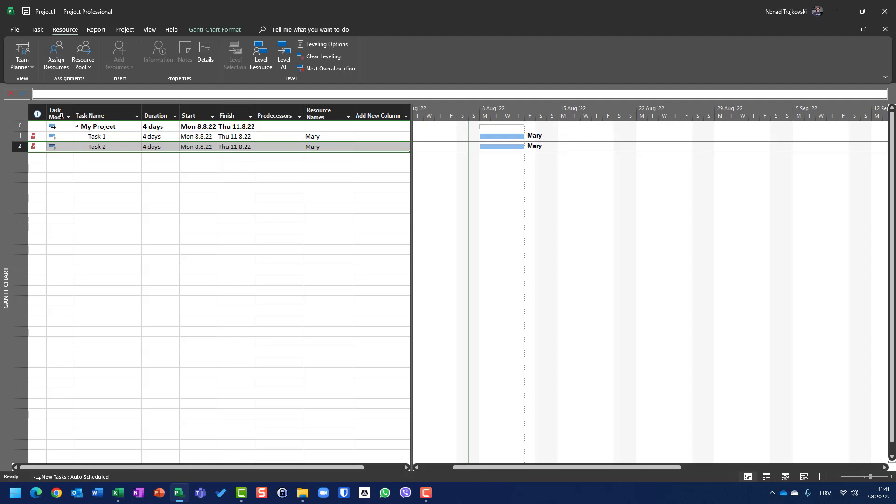
# Check Task 1's priority and set Task 2's priority to 600.
pyautogui.click(26, 136)
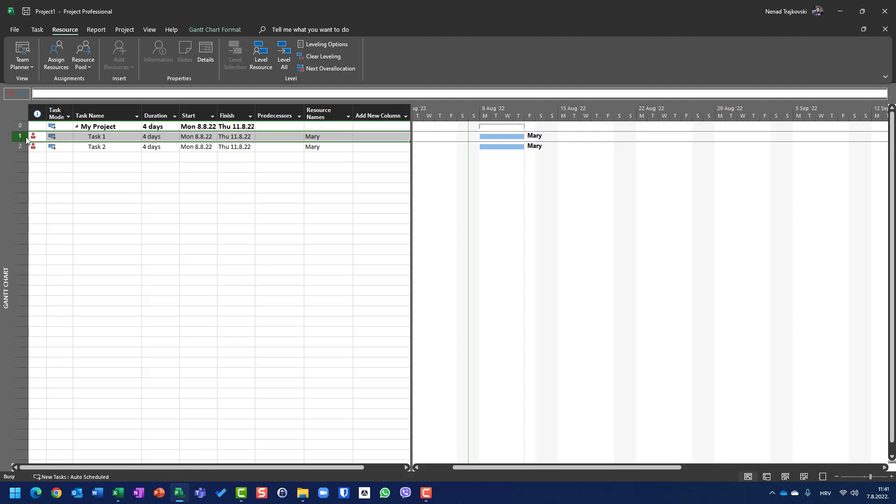
pyautogui.doubleClick(26, 138)
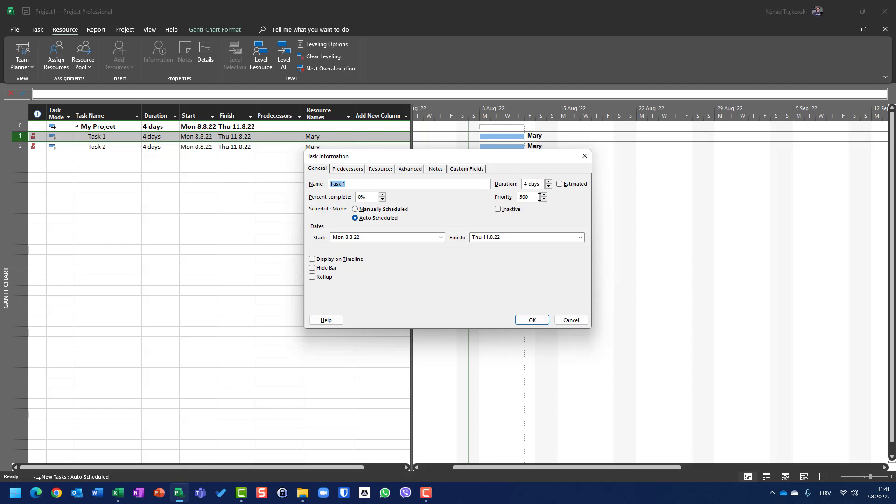
pyautogui.click(570, 321)
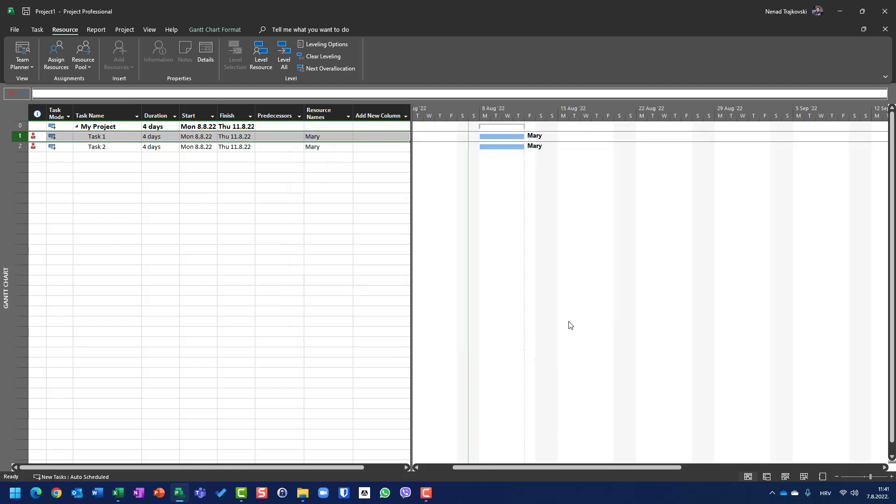
pyautogui.doubleClick(23, 147)
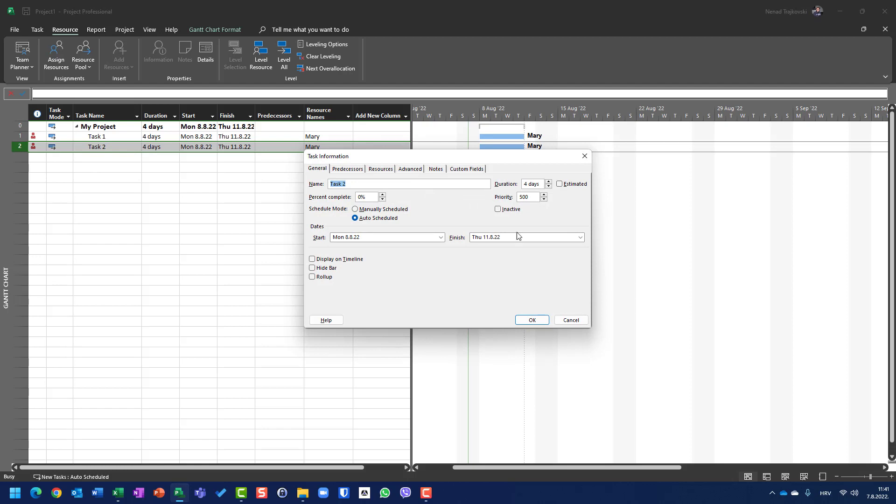
pyautogui.doubleClick(536, 197)
pyautogui.write('600')
pyautogui.click(532, 320)
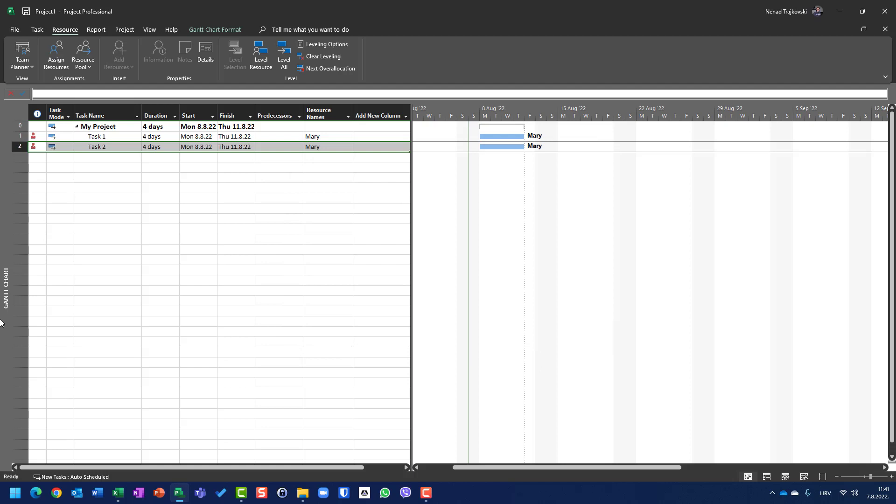
# Try leveling all resources with Task 2 at the higher priority, examine Task 1's bar, and undo the leveling.
pyautogui.click(284, 55)
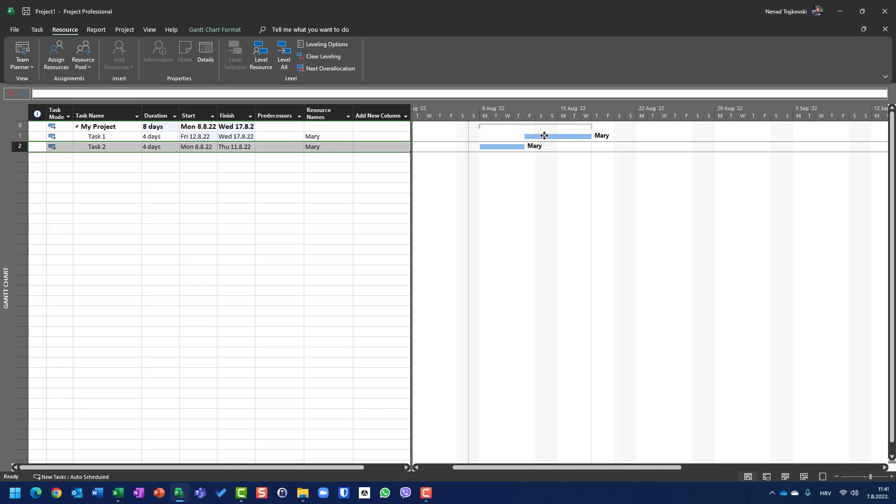
pyautogui.moveTo(543, 136)
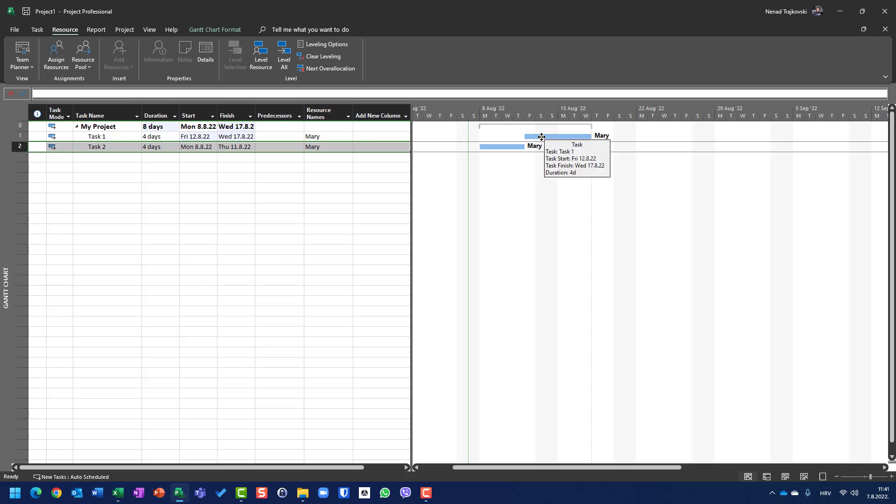
pyautogui.hotkey('ctrl', 'z')
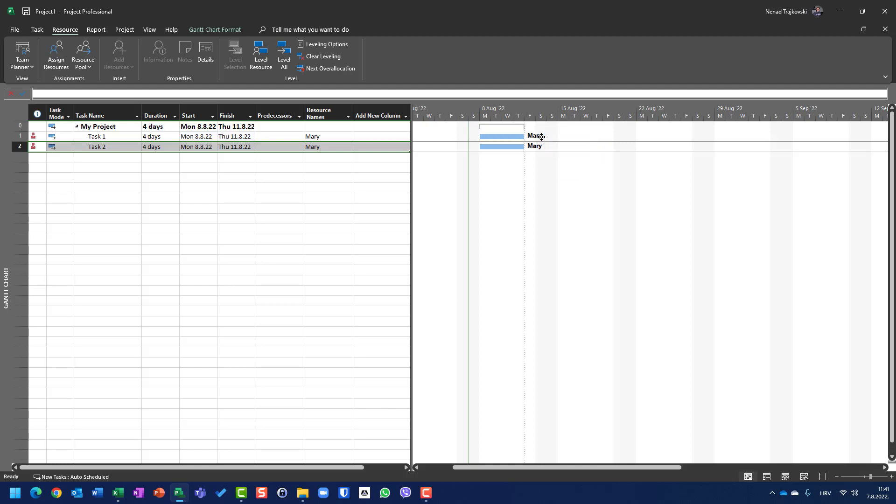
# Review the leveling order in the resource leveling options and leave the settings as they are.
pyautogui.click(318, 44)
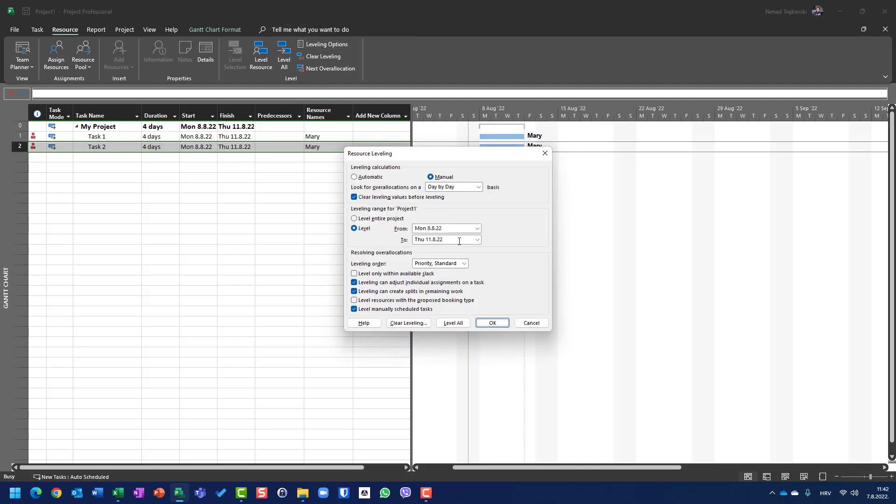
pyautogui.click(531, 323)
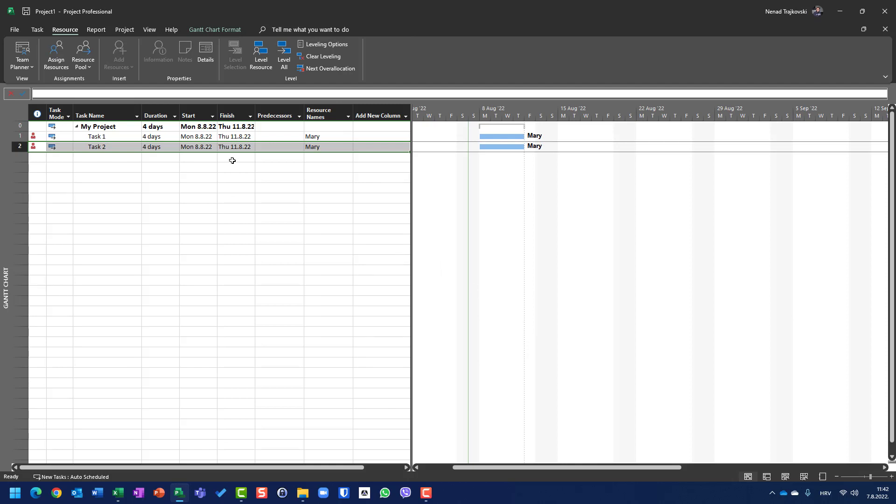
# Set Task 2's priority to 1000 and review the setting in its task information.
pyautogui.doubleClick(18, 147)
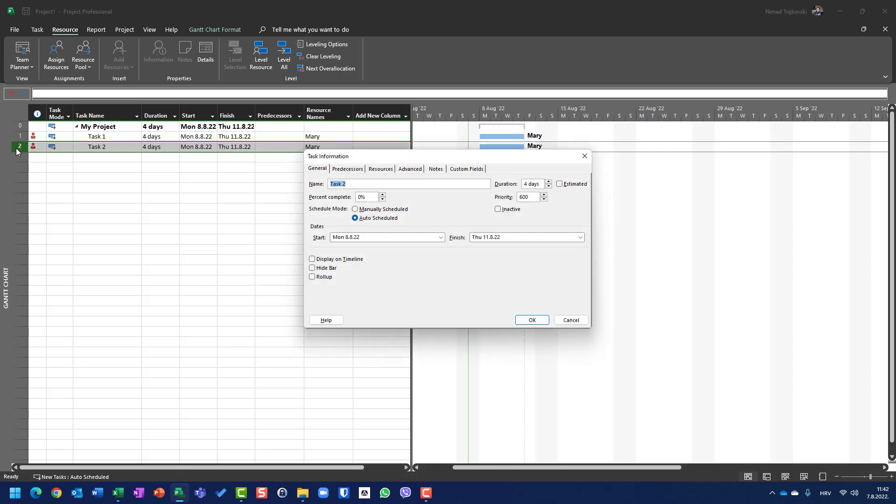
pyautogui.doubleClick(526, 198)
pyautogui.write('1000')
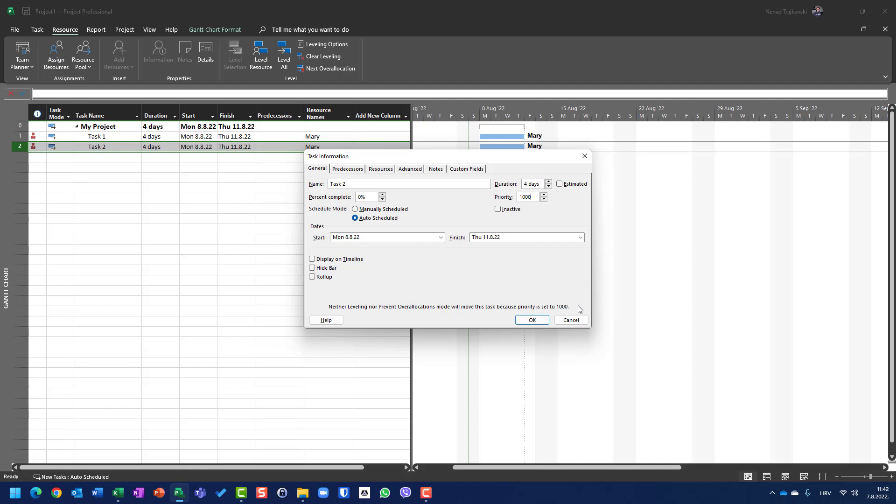
pyautogui.click(539, 322)
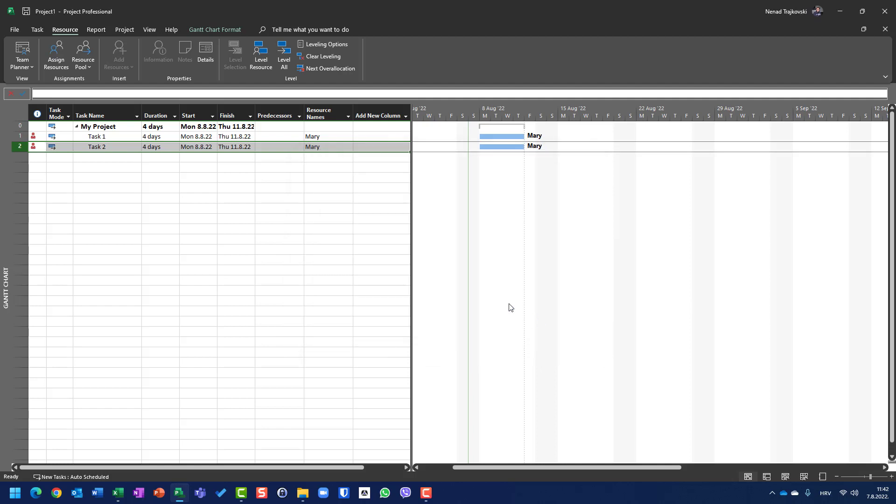
pyautogui.doubleClick(24, 148)
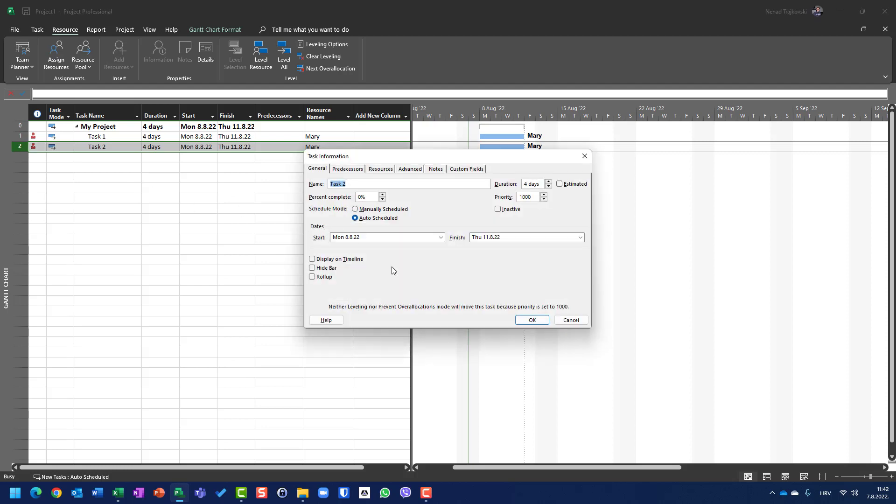
pyautogui.click(534, 319)
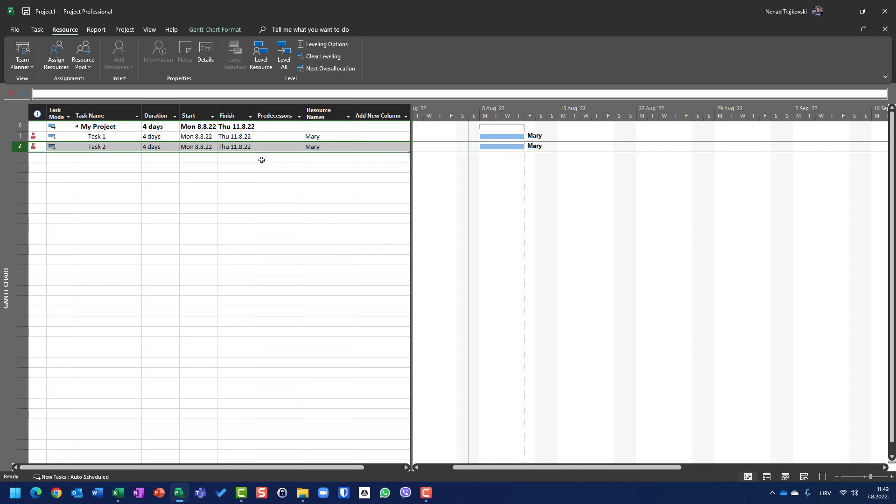
# Try leveling all resources with Task 2 at priority 1000, check Task 1's priority, and undo the leveling.
pyautogui.click(282, 52)
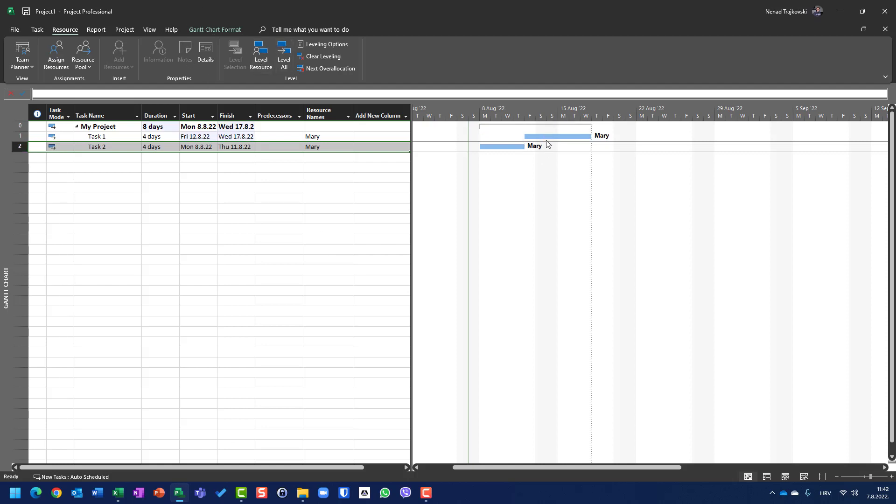
pyautogui.doubleClick(19, 137)
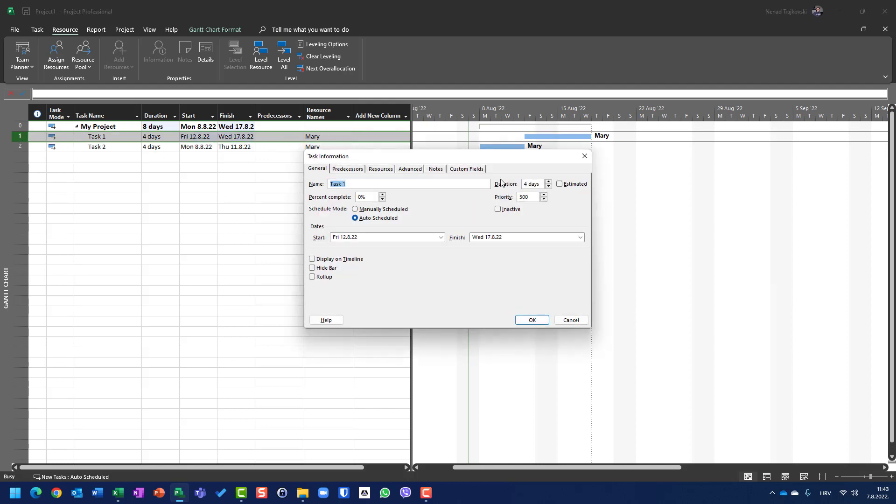
pyautogui.click(535, 195)
pyautogui.doubleClick(535, 195)
pyautogui.press('Return')
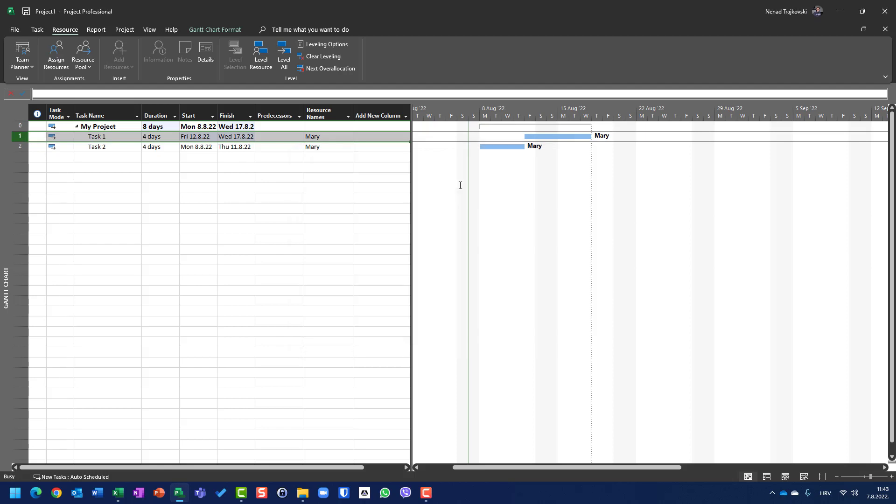
# Set Task 1's priority to 999, and try leveling all resources before undoing the leveling.
pyautogui.doubleClick(25, 137)
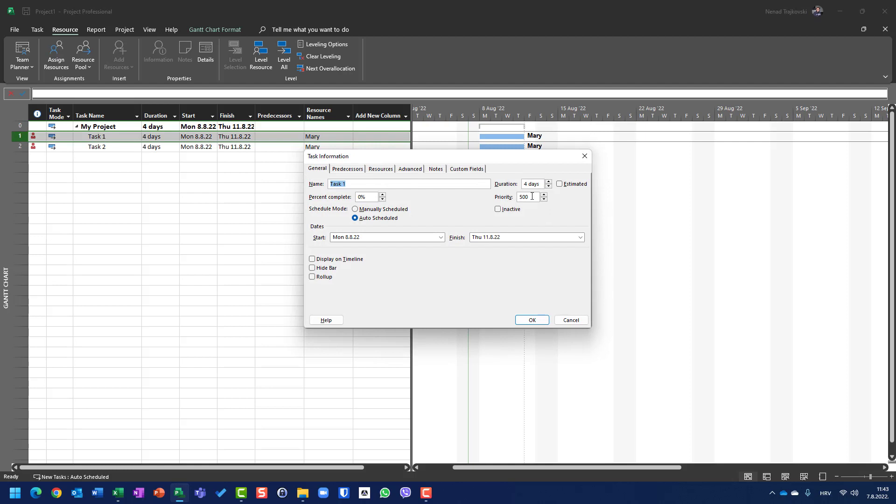
pyautogui.doubleClick(522, 197)
pyautogui.write('999')
pyautogui.click(538, 320)
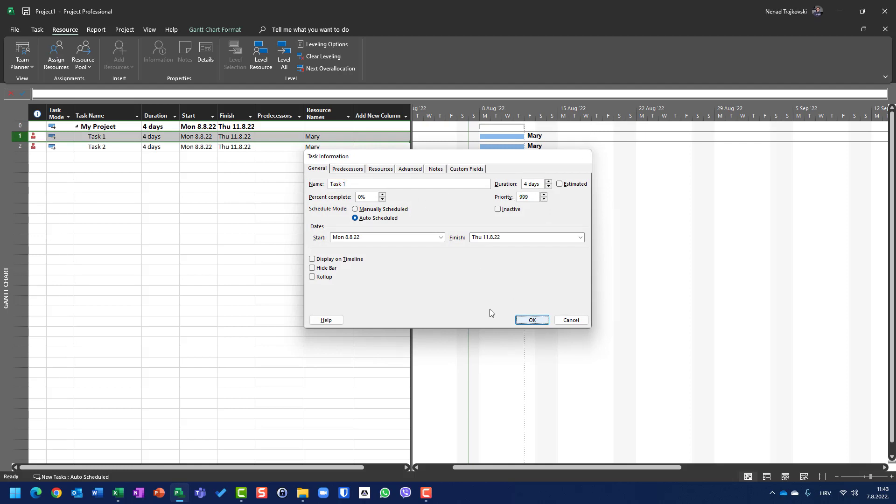
pyautogui.click(285, 56)
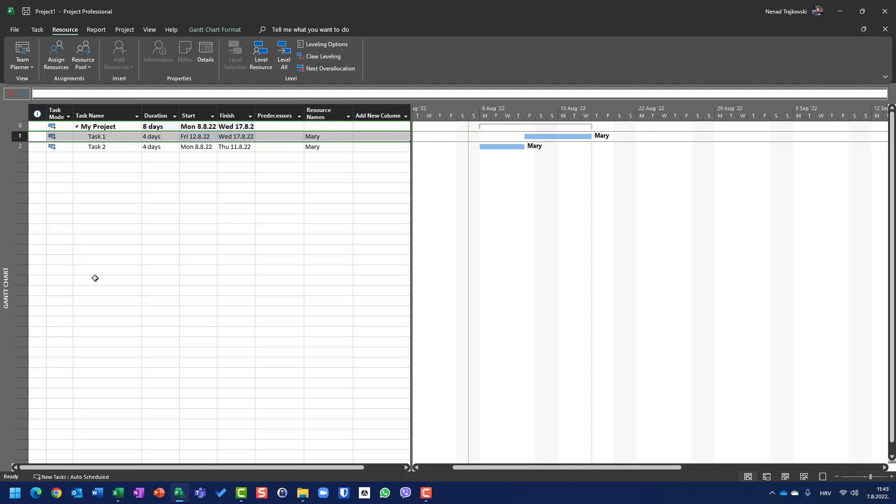
pyautogui.hotkey('ctrl', 'z')
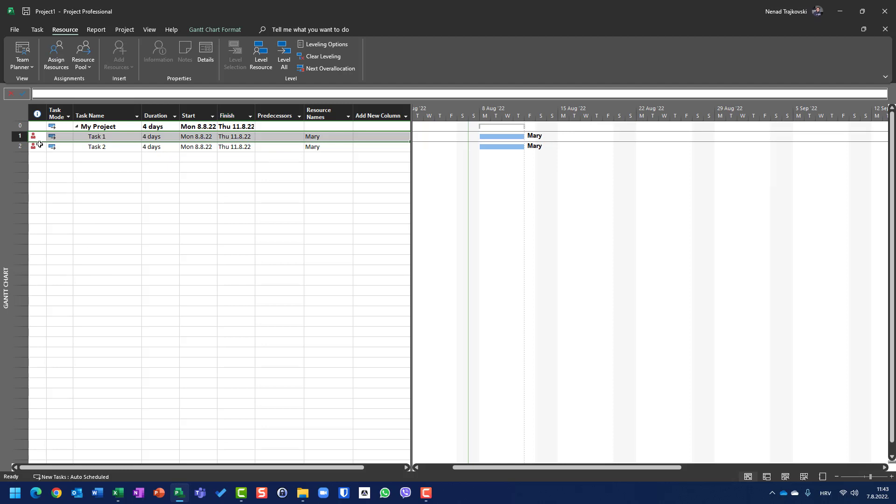
# Raise Task 1's priority to 1000 and review the setting in its task information without further changes.
pyautogui.doubleClick(17, 137)
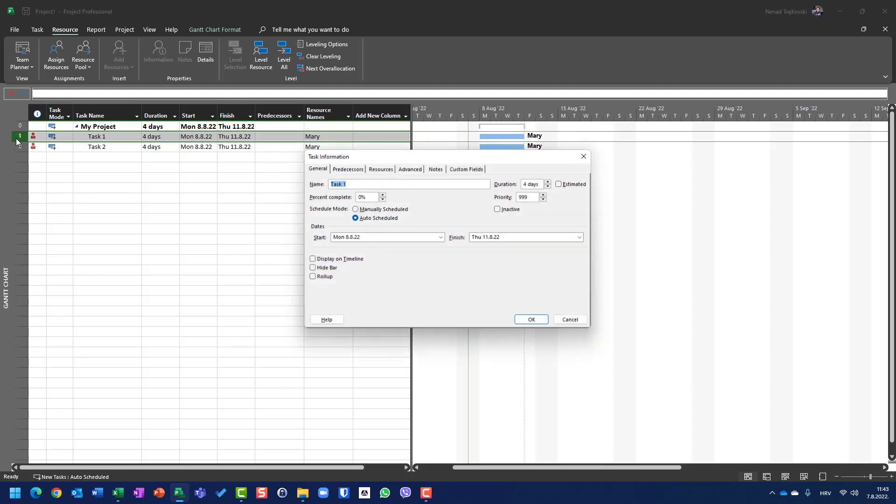
pyautogui.click(544, 195)
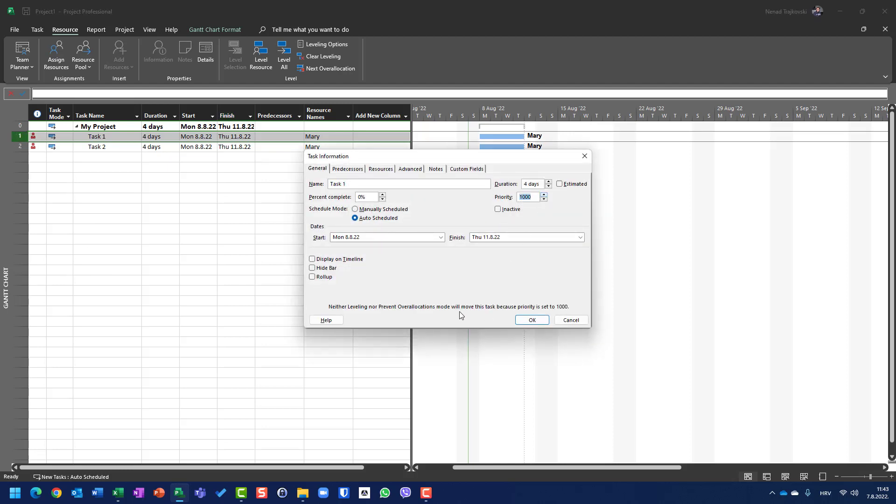
pyautogui.click(530, 319)
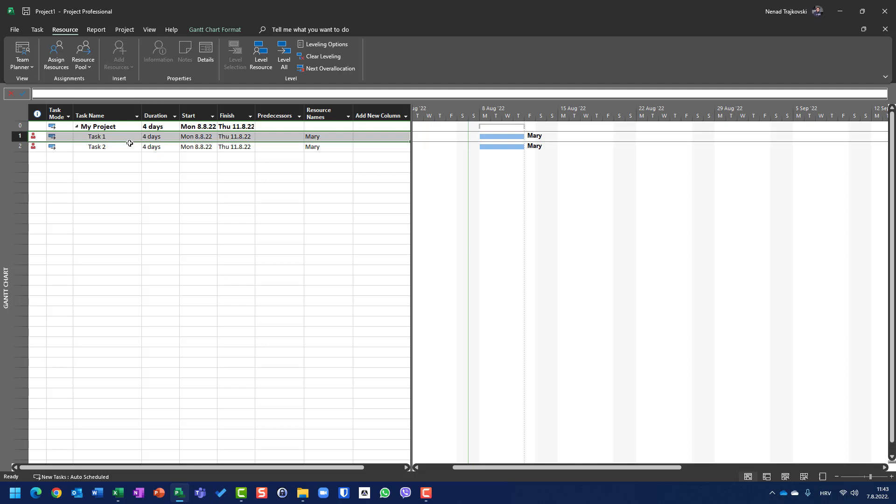
pyautogui.doubleClick(104, 139)
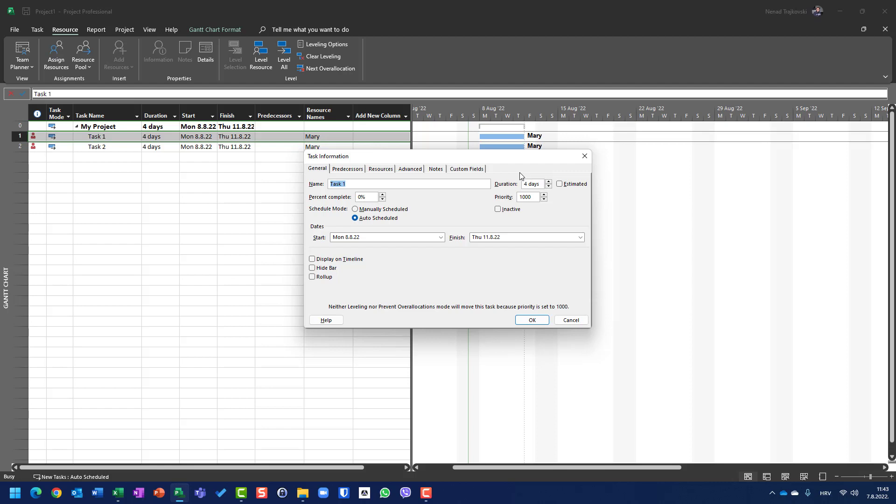
pyautogui.click(566, 324)
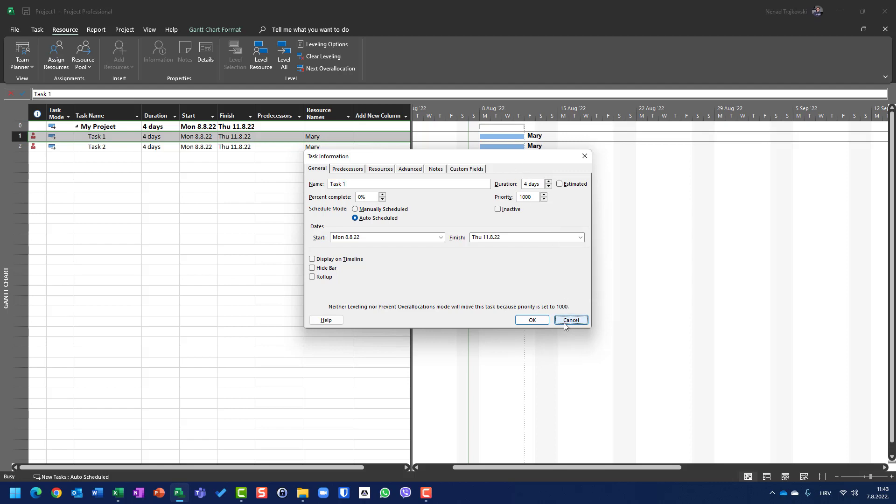